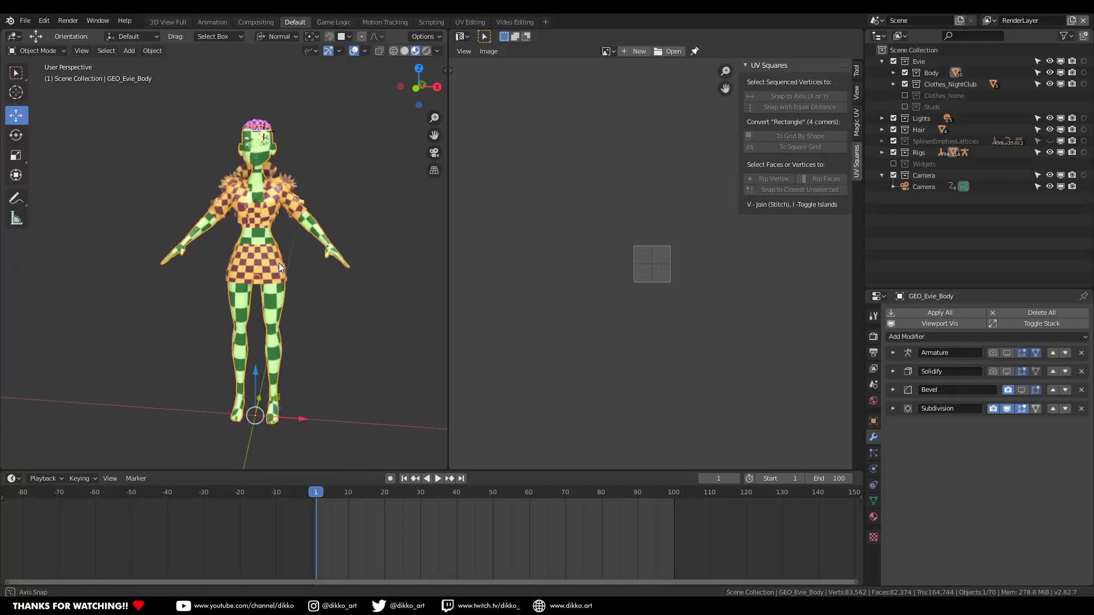
Step: Examine the checker pattern on the character's jacket, skirt, top, zipper and body by selecting each piece
{"action": "middle_click_drag", "start_coordinate": [255, 244], "coordinate": [271, 267]}
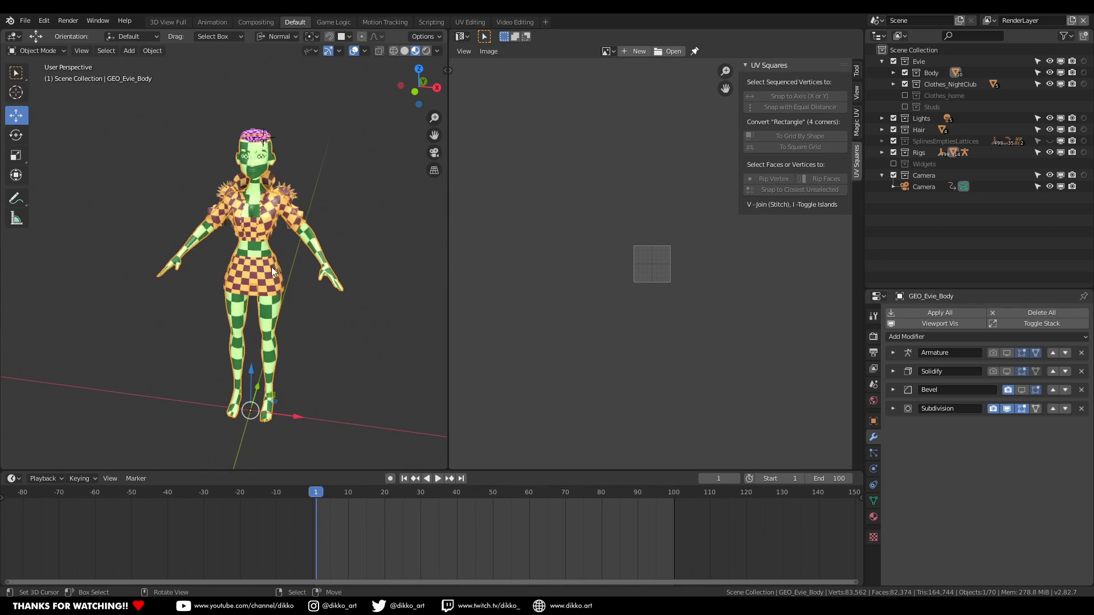
{"action": "scroll", "coordinate": [280, 199], "scroll_direction": "up", "scroll_amount": 2}
{"action": "middle_click_drag", "start_coordinate": [280, 200], "coordinate": [252, 271], "text": "shift"}
{"action": "scroll", "coordinate": [251, 271], "scroll_direction": "up", "scroll_amount": 1}
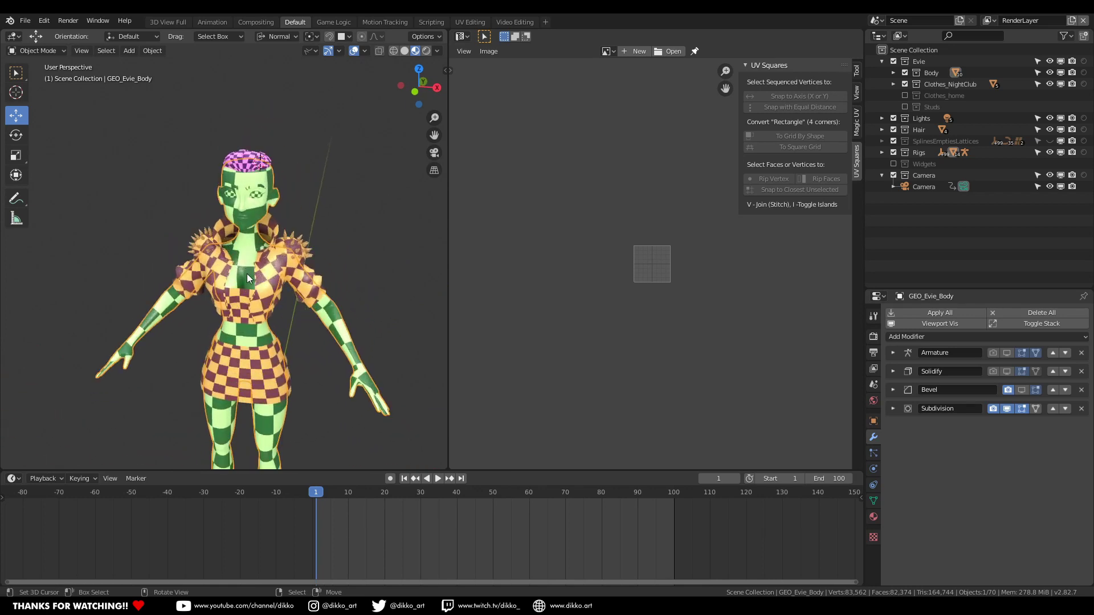
{"action": "left_click", "coordinate": [261, 288]}
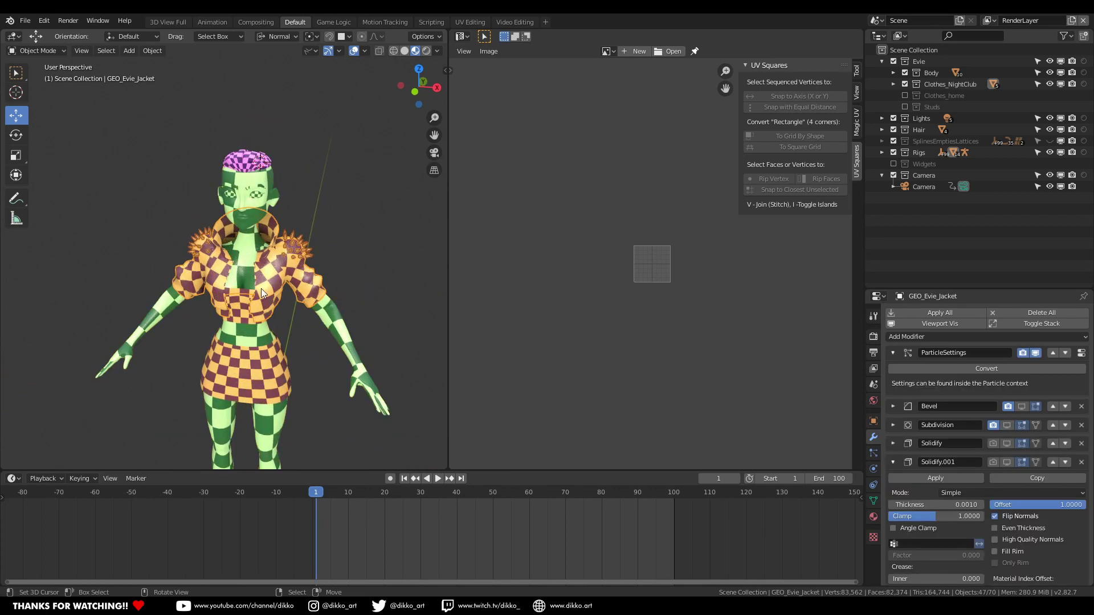
{"action": "left_click", "coordinate": [237, 313]}
{"action": "left_click", "coordinate": [255, 368]}
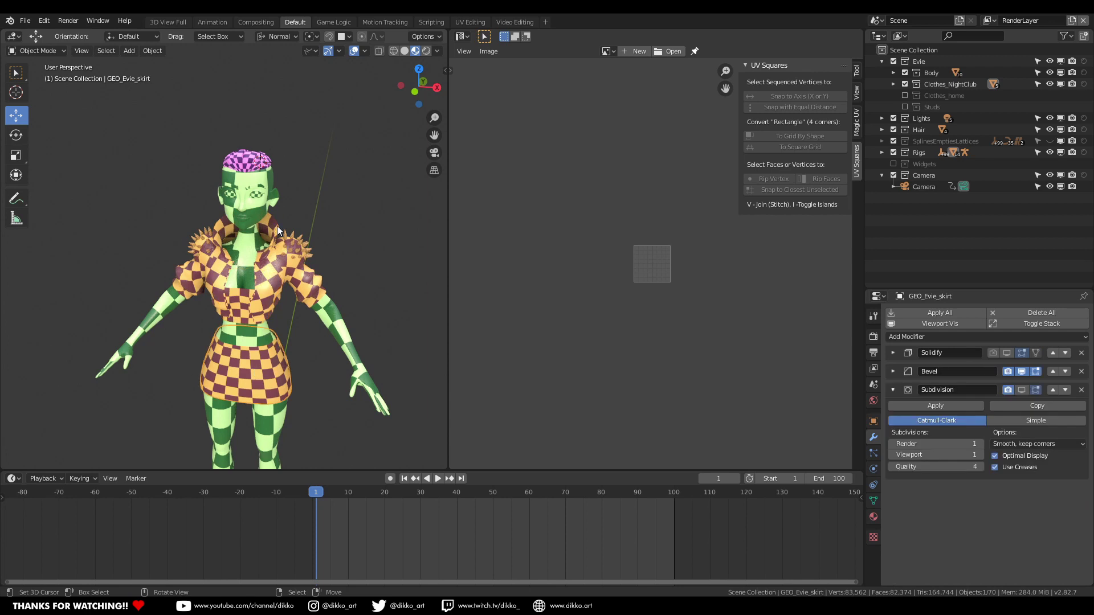
{"action": "left_click", "coordinate": [272, 190]}
{"action": "middle_click_drag", "start_coordinate": [273, 190], "coordinate": [275, 248]}
{"action": "scroll", "coordinate": [231, 279], "scroll_direction": "up", "scroll_amount": 2}
{"action": "left_click", "coordinate": [231, 285]}
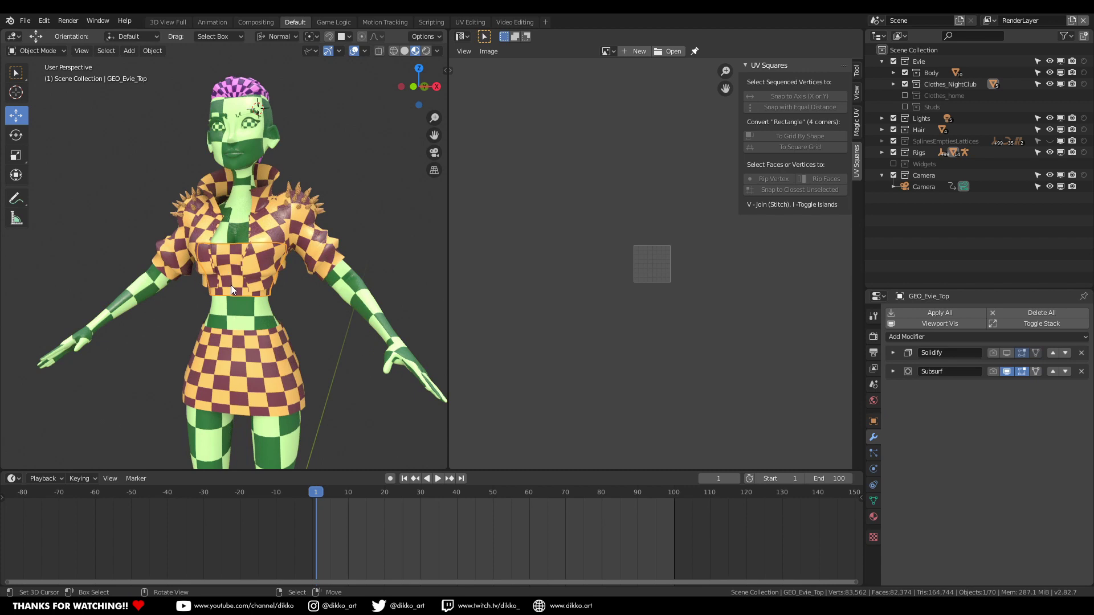
{"action": "left_click", "coordinate": [219, 280]}
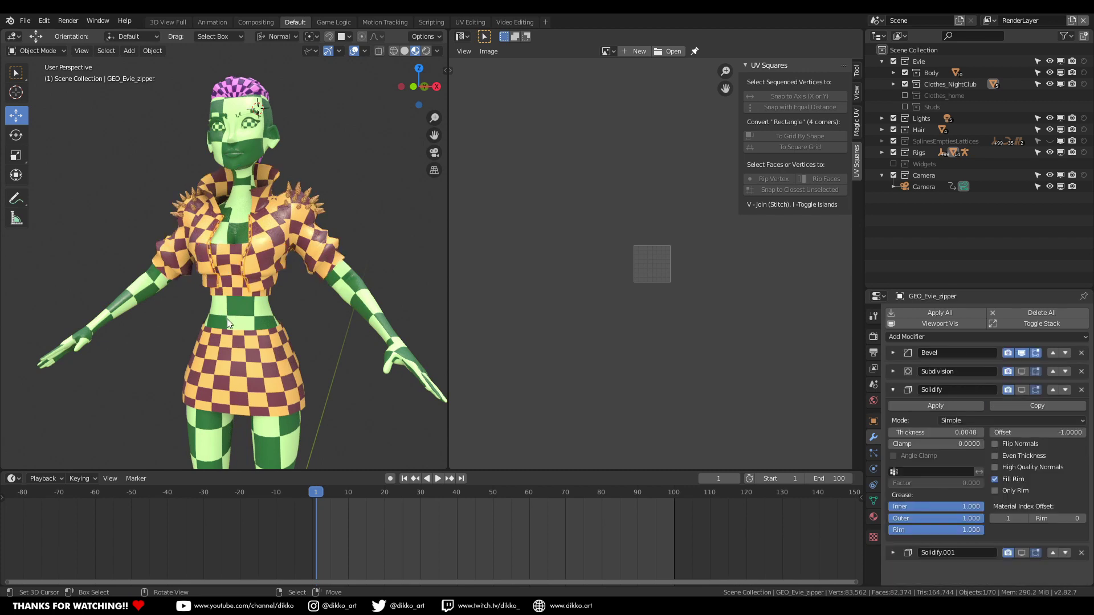
{"action": "left_click", "coordinate": [227, 378]}
{"action": "left_click", "coordinate": [254, 279]}
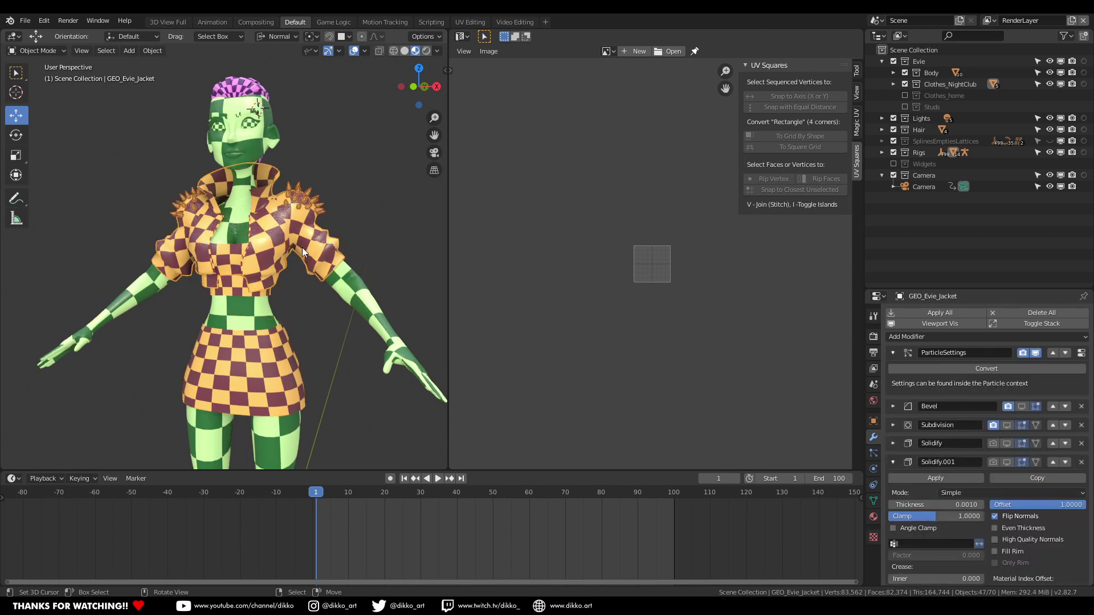
{"action": "left_click", "coordinate": [244, 110]}
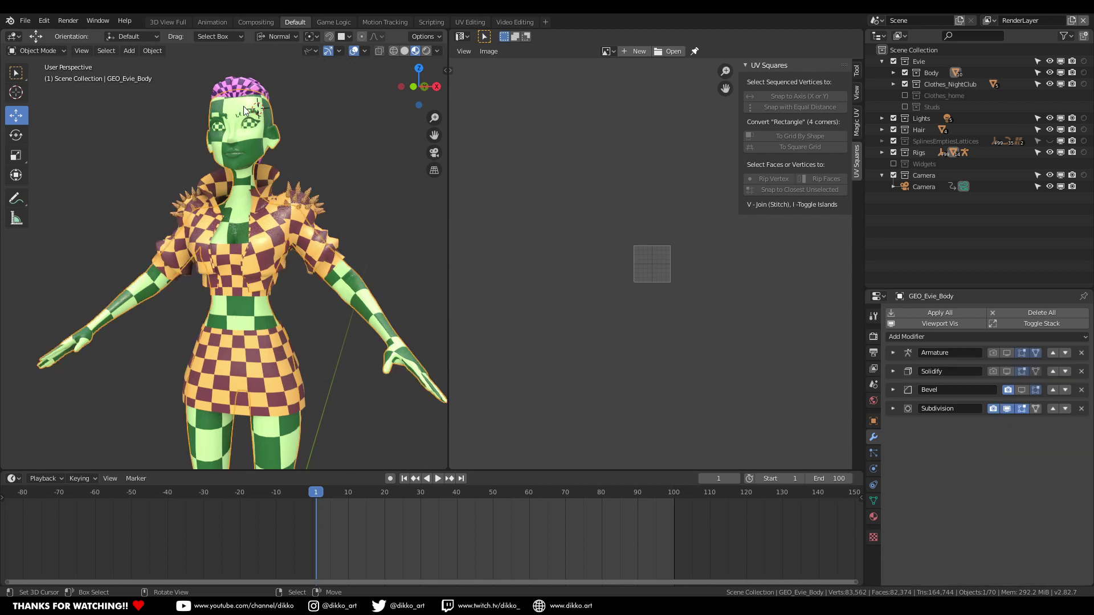
Step: Examine the checker pattern on the character's hair cap and ponytail from the side and front
{"action": "left_click", "coordinate": [241, 81]}
{"action": "middle_click_drag", "start_coordinate": [265, 206], "coordinate": [172, 145]}
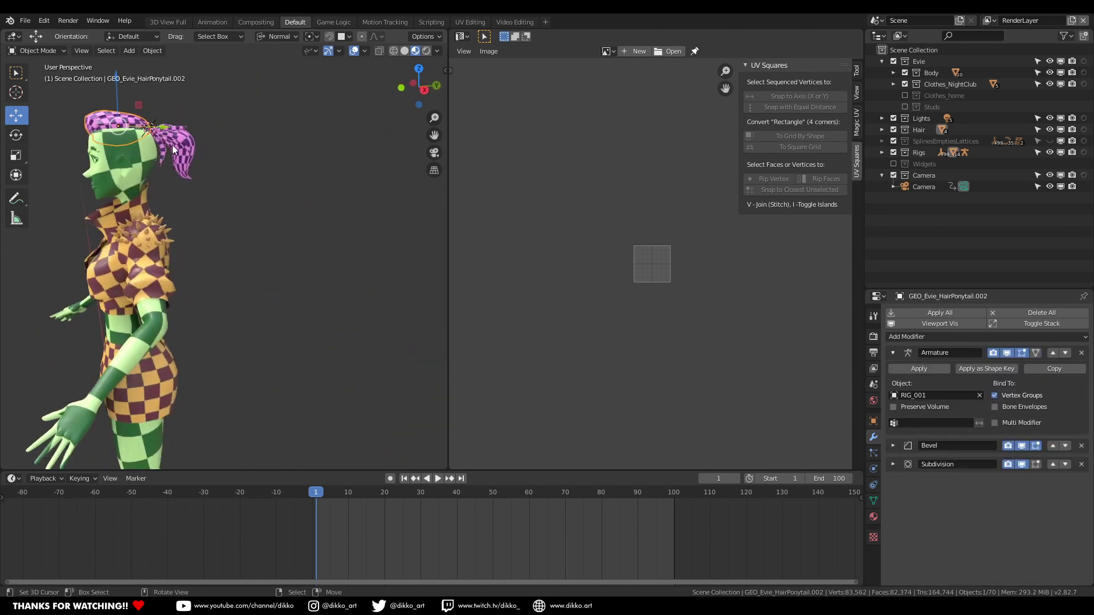
{"action": "right_click", "coordinate": [182, 165]}
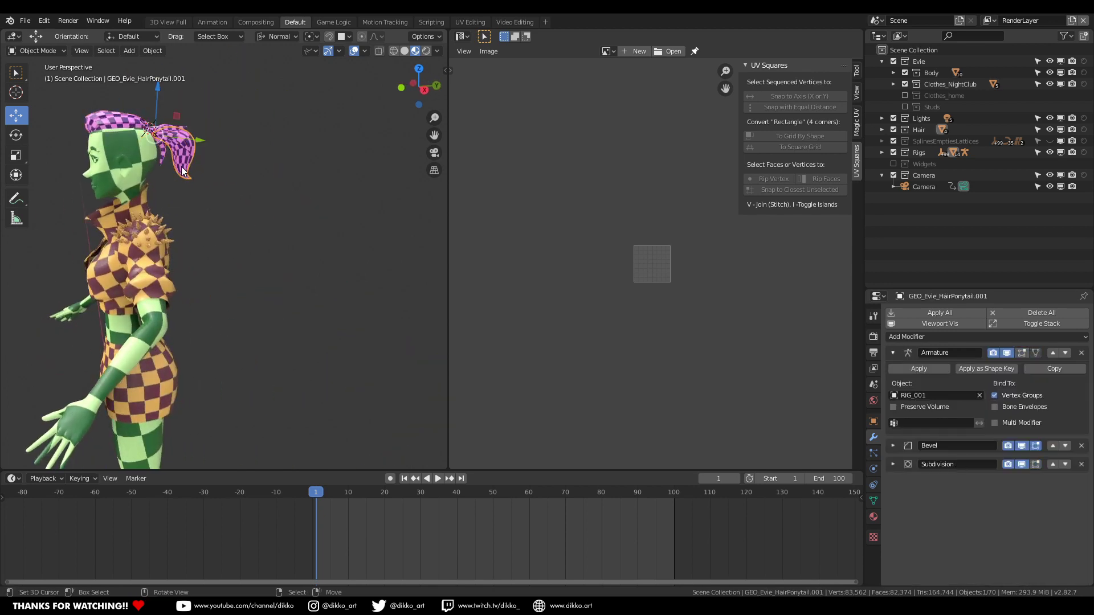
{"action": "right_click", "coordinate": [112, 121]}
{"action": "middle_click_drag", "start_coordinate": [286, 247], "coordinate": [360, 236]}
{"action": "middle_click_drag", "start_coordinate": [293, 261], "coordinate": [262, 203]}
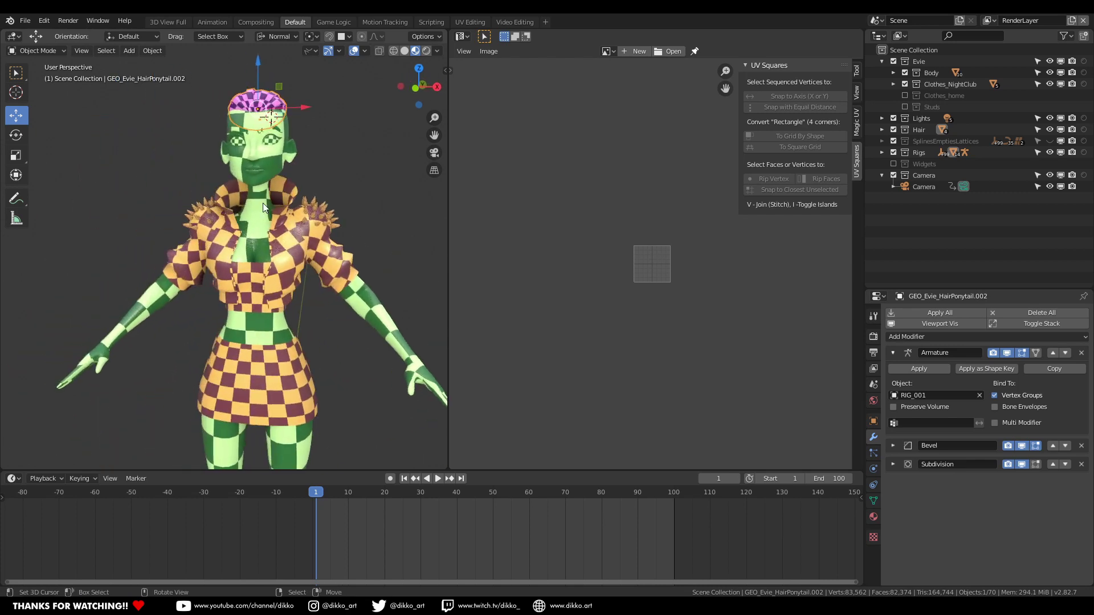
Step: Isolate the body mesh in local view and inspect the checker pattern across its face and torso
{"action": "left_click", "coordinate": [249, 294]}
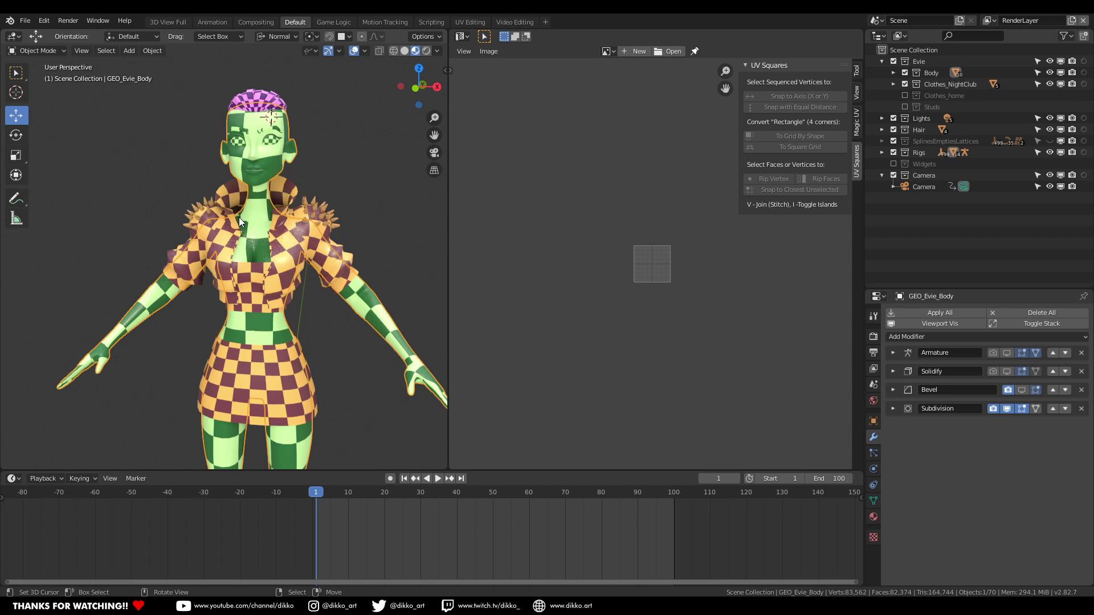
{"action": "key", "text": "KP_Divide"}
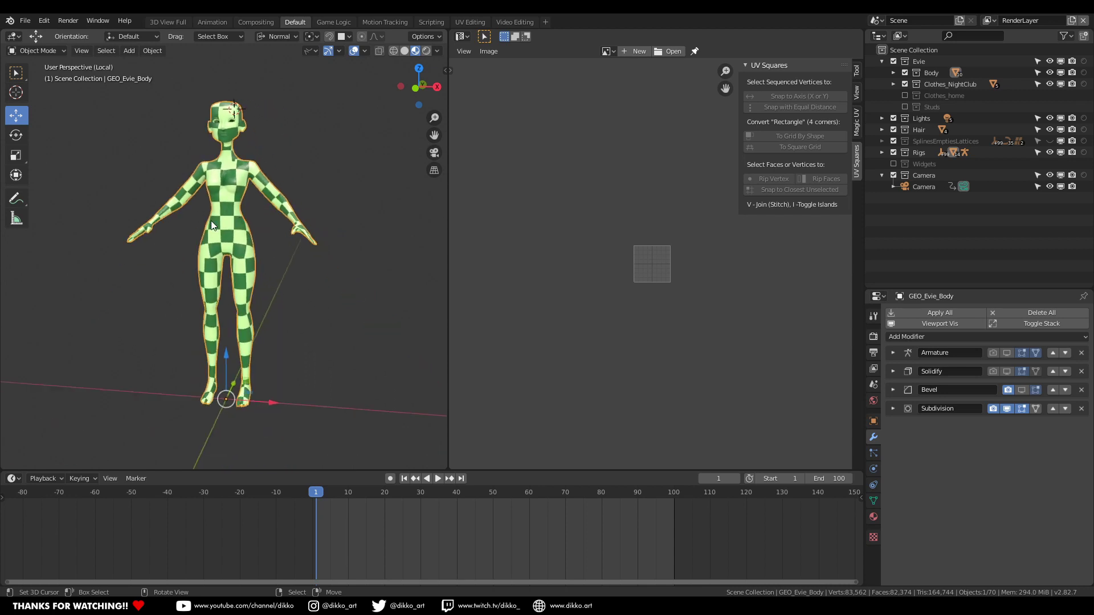
{"action": "middle_click_drag", "start_coordinate": [211, 221], "coordinate": [166, 276]}
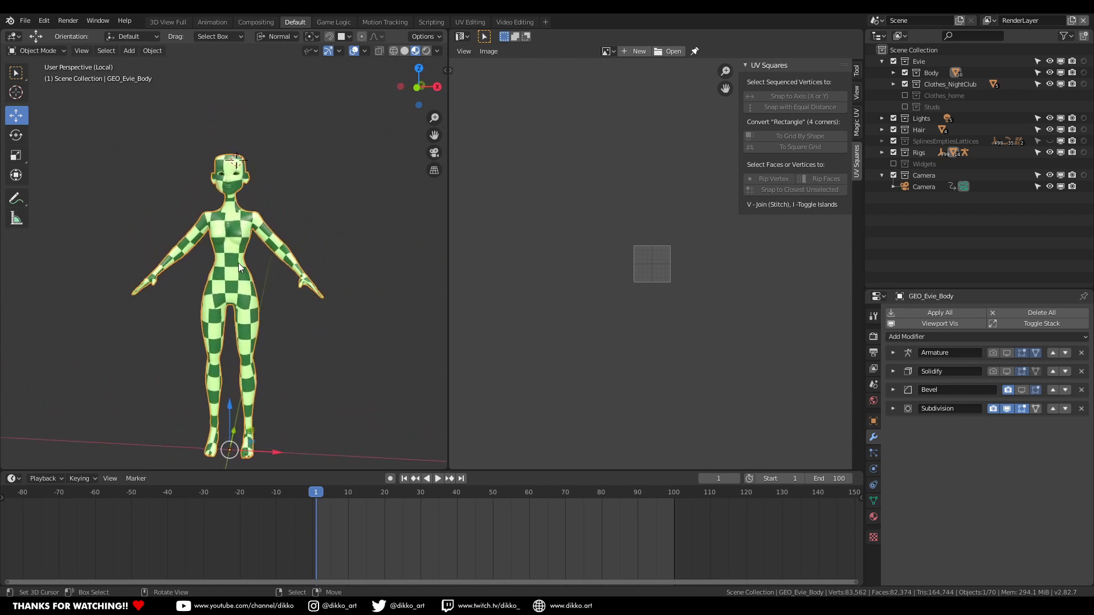
{"action": "scroll", "coordinate": [247, 255], "scroll_direction": "up", "scroll_amount": 5}
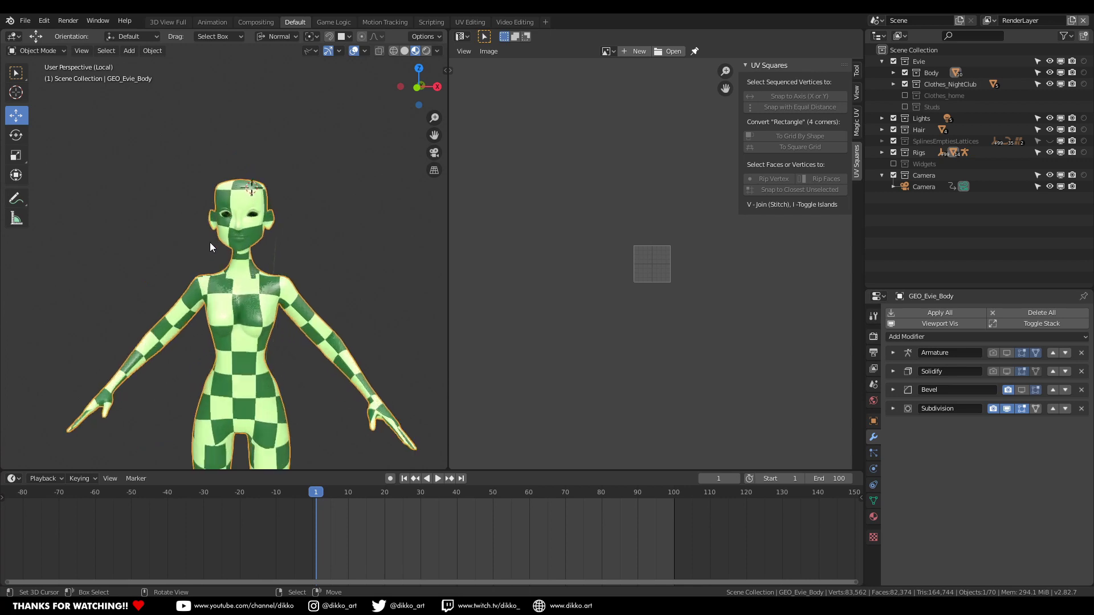
{"action": "scroll", "coordinate": [266, 257], "scroll_direction": "up", "scroll_amount": 2}
{"action": "middle_click_drag", "start_coordinate": [254, 244], "coordinate": [192, 248], "text": "shift"}
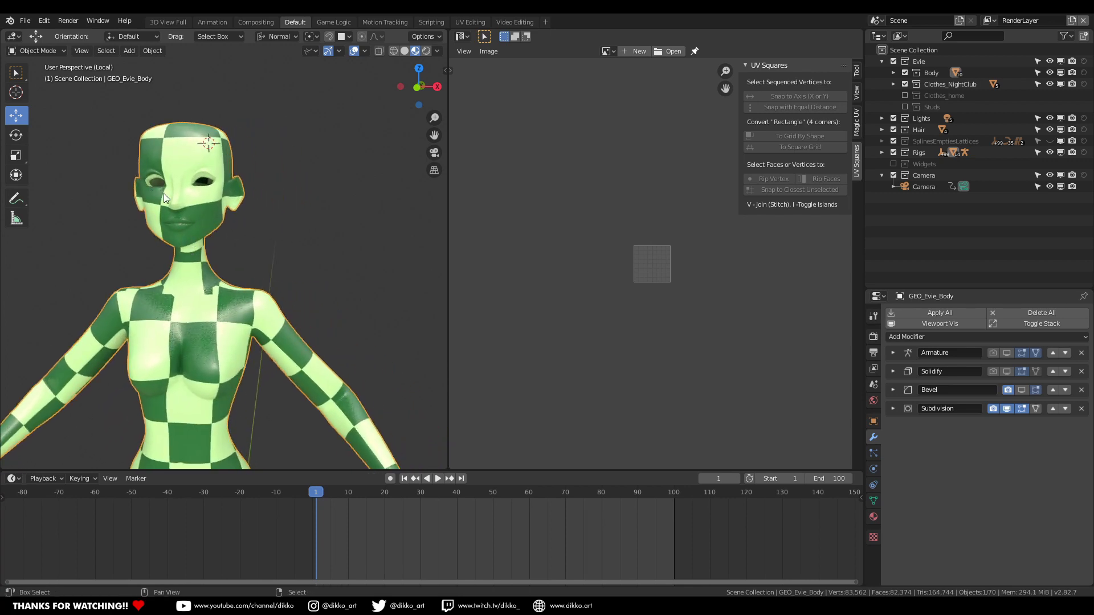
{"action": "middle_click_drag", "start_coordinate": [163, 194], "coordinate": [257, 163], "text": "shift"}
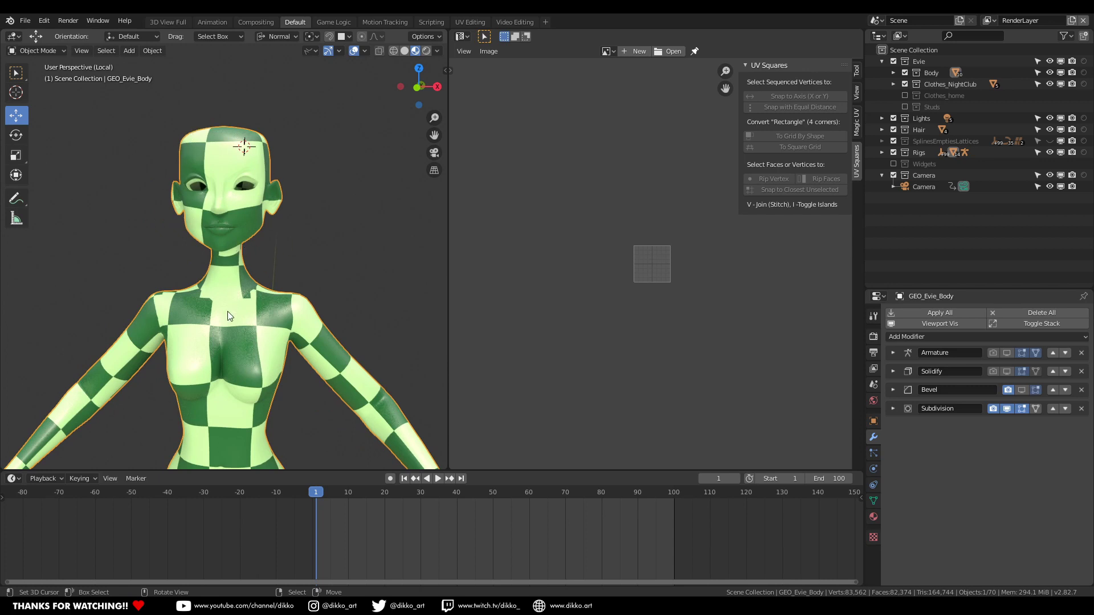
{"action": "scroll", "coordinate": [213, 331], "scroll_direction": "down", "scroll_amount": 1}
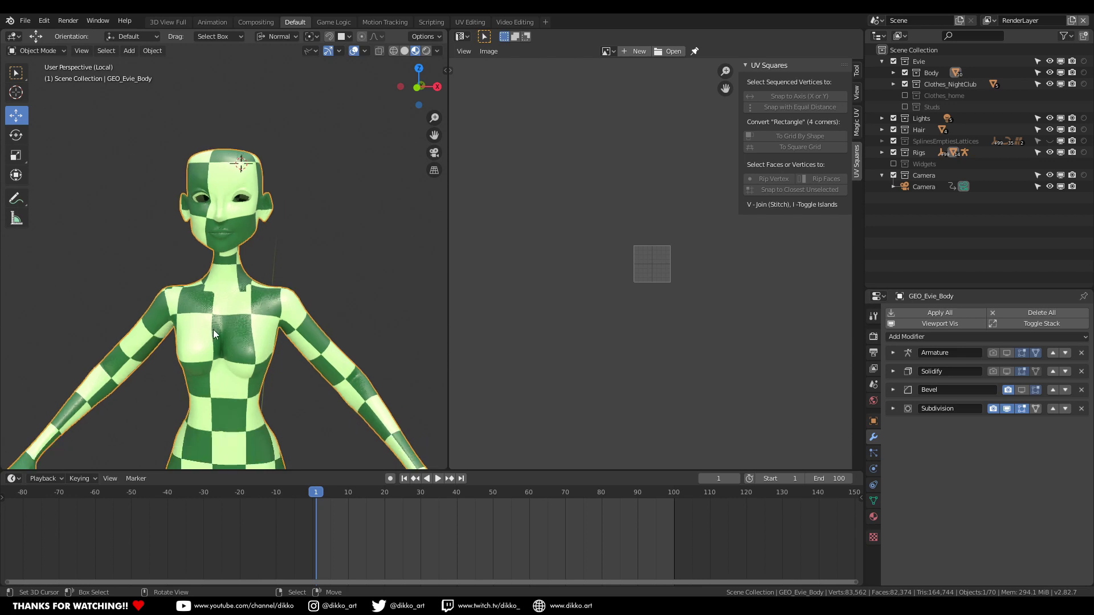
{"action": "scroll", "coordinate": [217, 342], "scroll_direction": "up", "scroll_amount": 1}
Step: Select the head's UV island in Edit Mode and turn off the Subdivision modifier's viewport display
{"action": "key", "text": "Tab"}
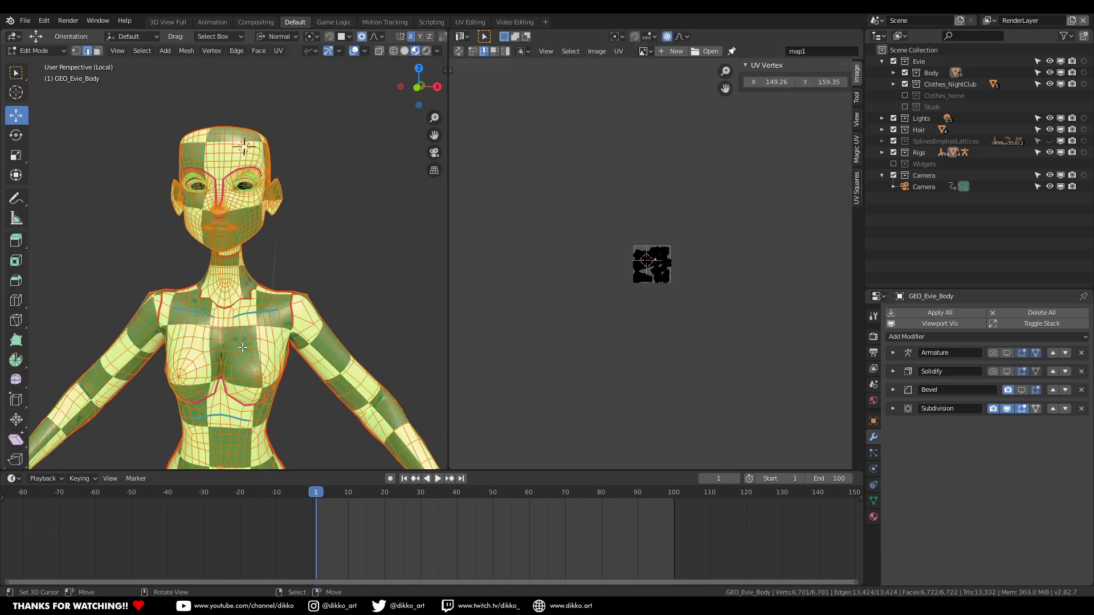
{"action": "scroll", "coordinate": [194, 293], "scroll_direction": "up", "scroll_amount": 1}
{"action": "scroll", "coordinate": [194, 262], "scroll_direction": "up", "scroll_amount": 3}
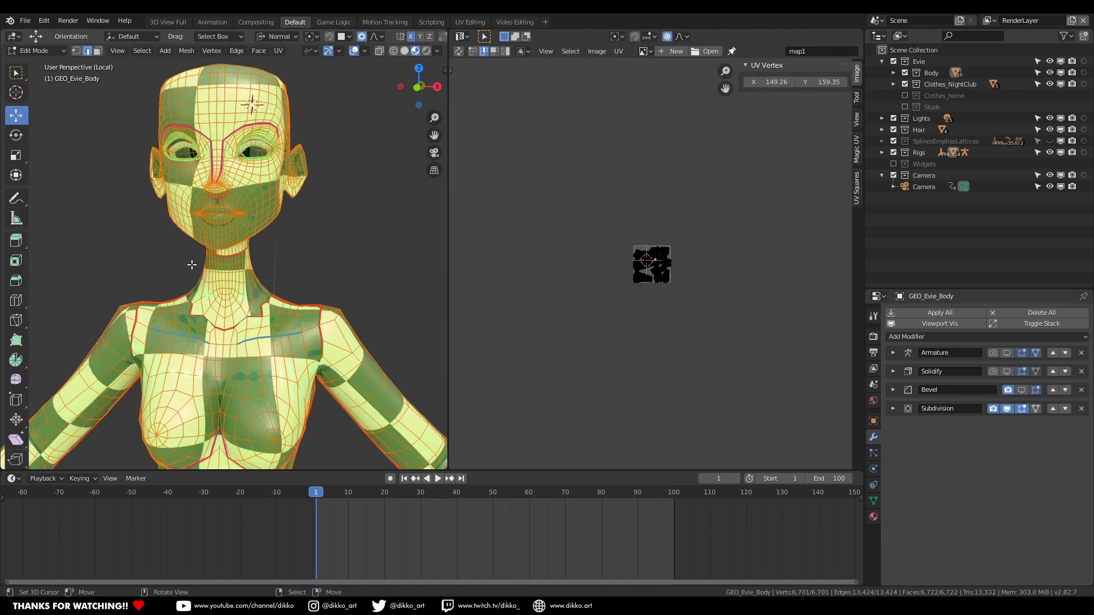
{"action": "scroll", "coordinate": [193, 262], "scroll_direction": "down", "scroll_amount": 2}
{"action": "scroll", "coordinate": [610, 300], "scroll_direction": "up", "scroll_amount": 8}
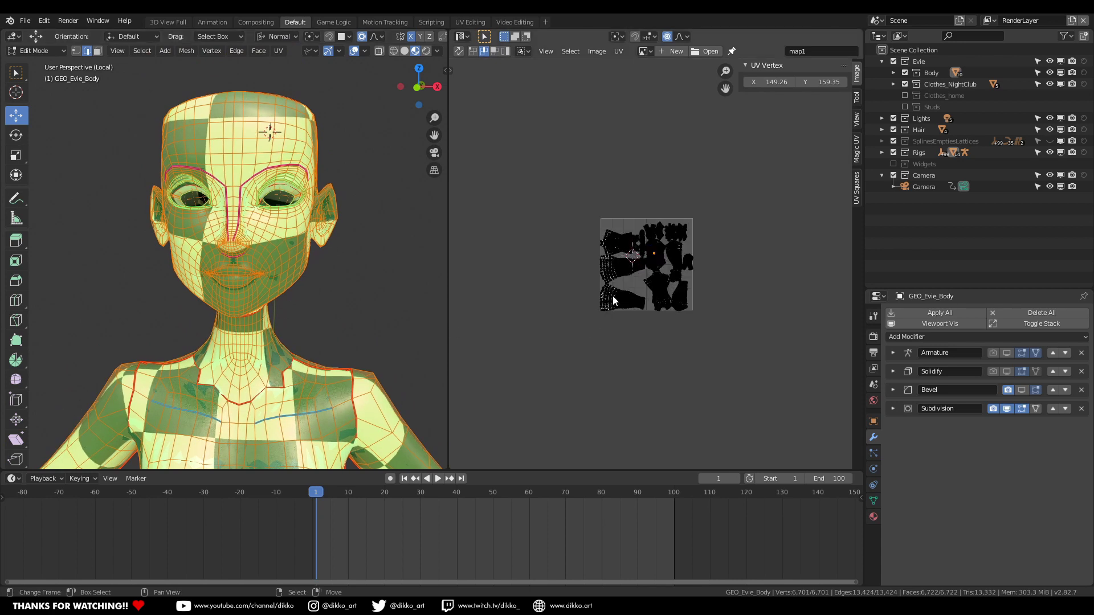
{"action": "scroll", "coordinate": [658, 243], "scroll_direction": "down", "scroll_amount": 1}
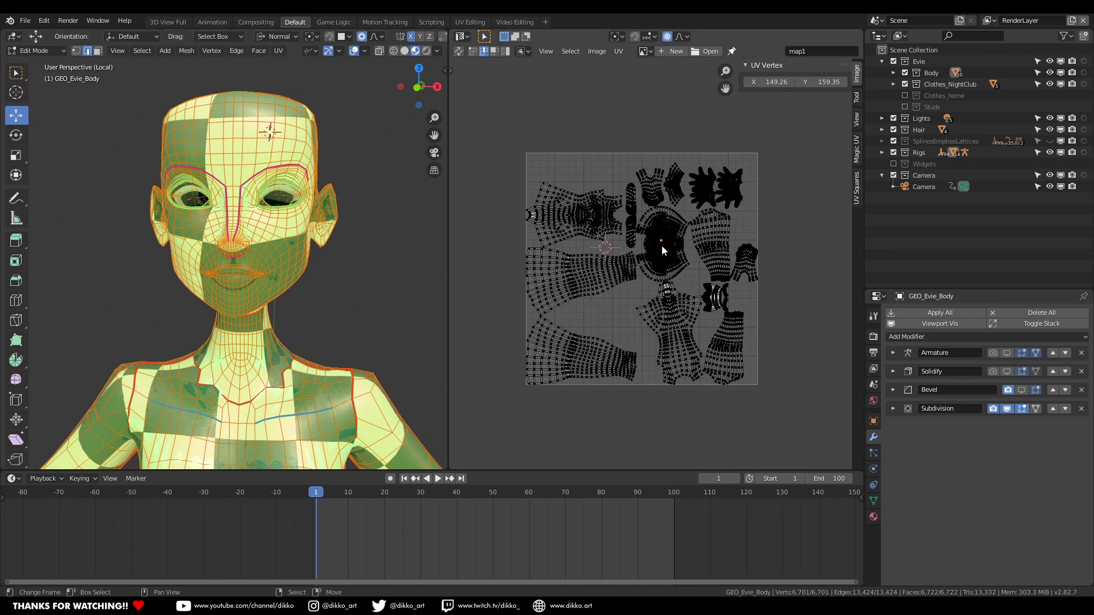
{"action": "key", "text": "l"}
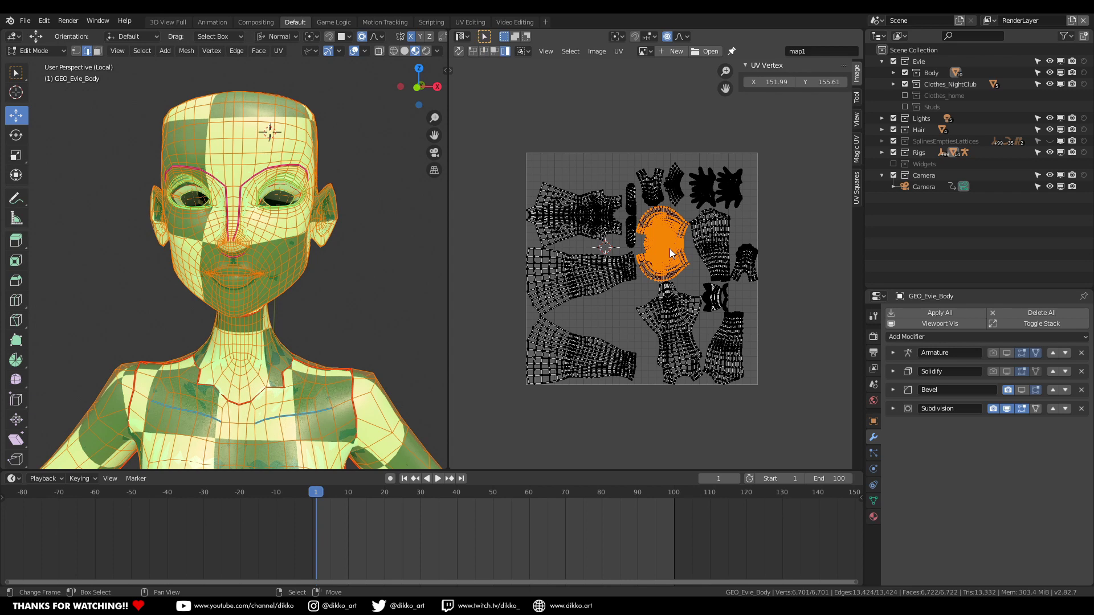
{"action": "scroll", "coordinate": [672, 212], "scroll_direction": "up", "scroll_amount": 8}
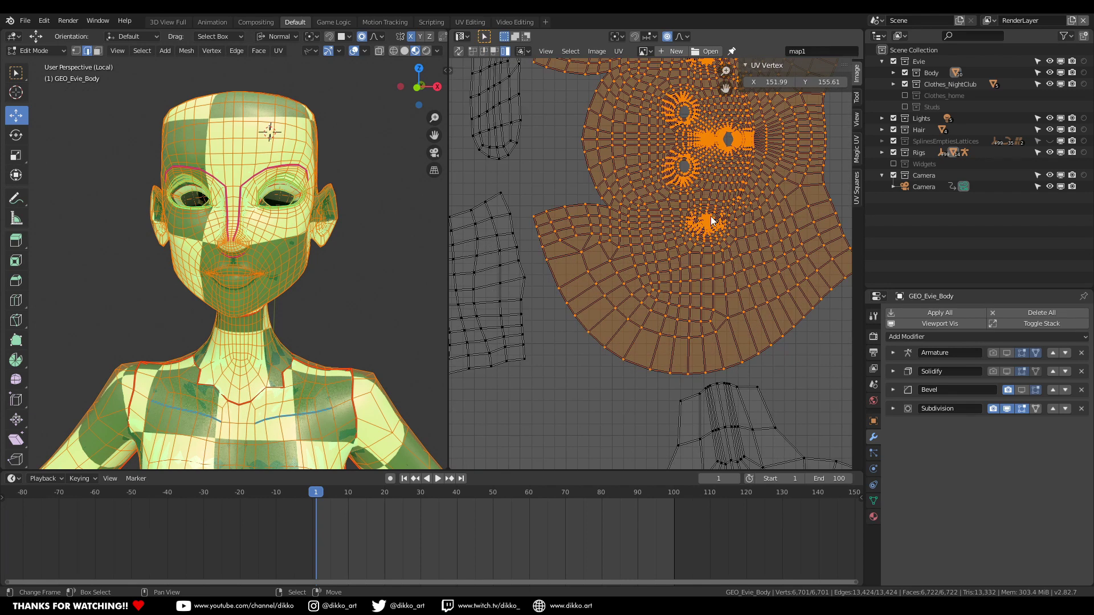
{"action": "scroll", "coordinate": [712, 219], "scroll_direction": "down", "scroll_amount": 8}
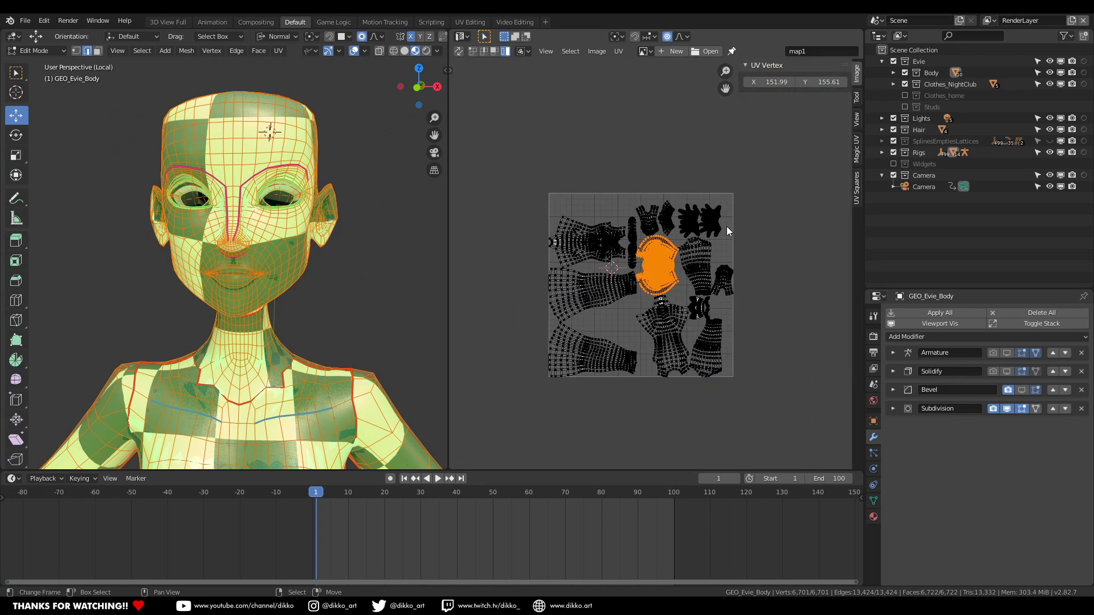
{"action": "scroll", "coordinate": [702, 282], "scroll_direction": "up", "scroll_amount": 5}
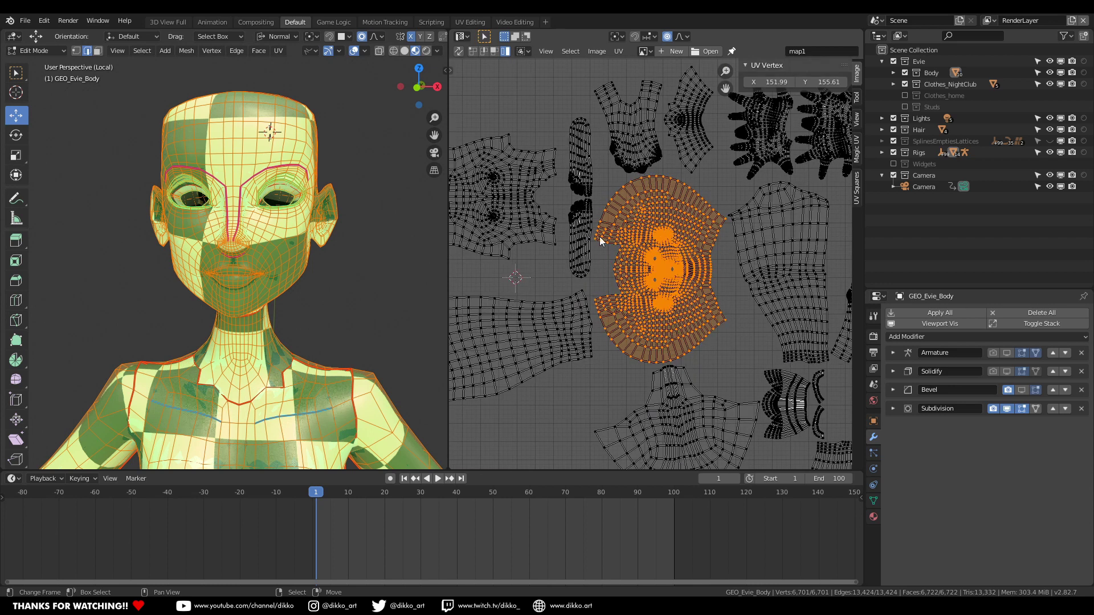
{"action": "scroll", "coordinate": [633, 282], "scroll_direction": "down", "scroll_amount": 4}
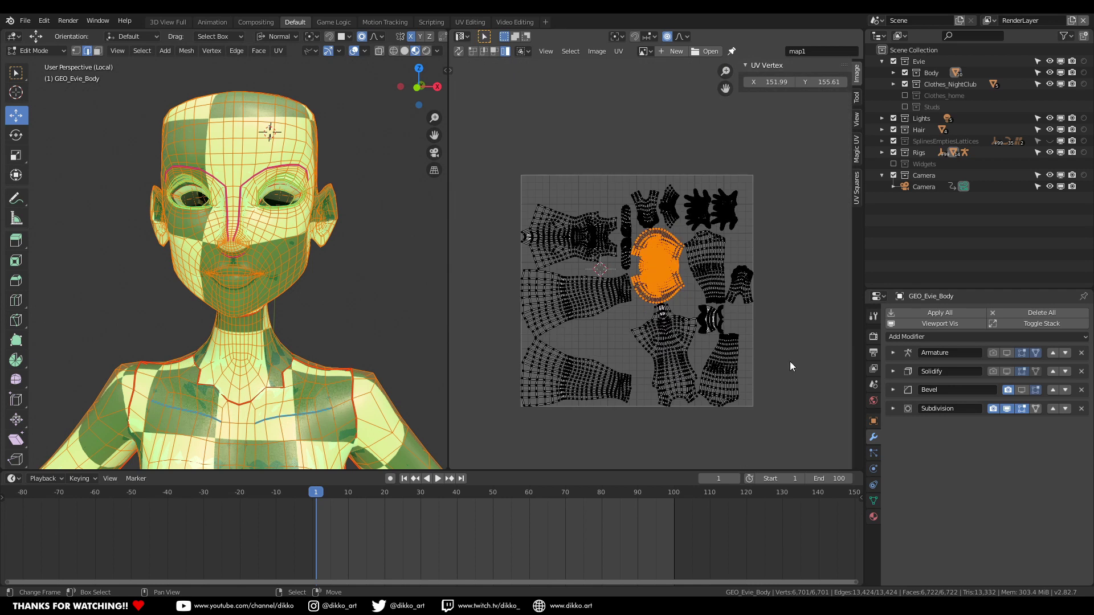
{"action": "left_click", "coordinate": [1007, 409]}
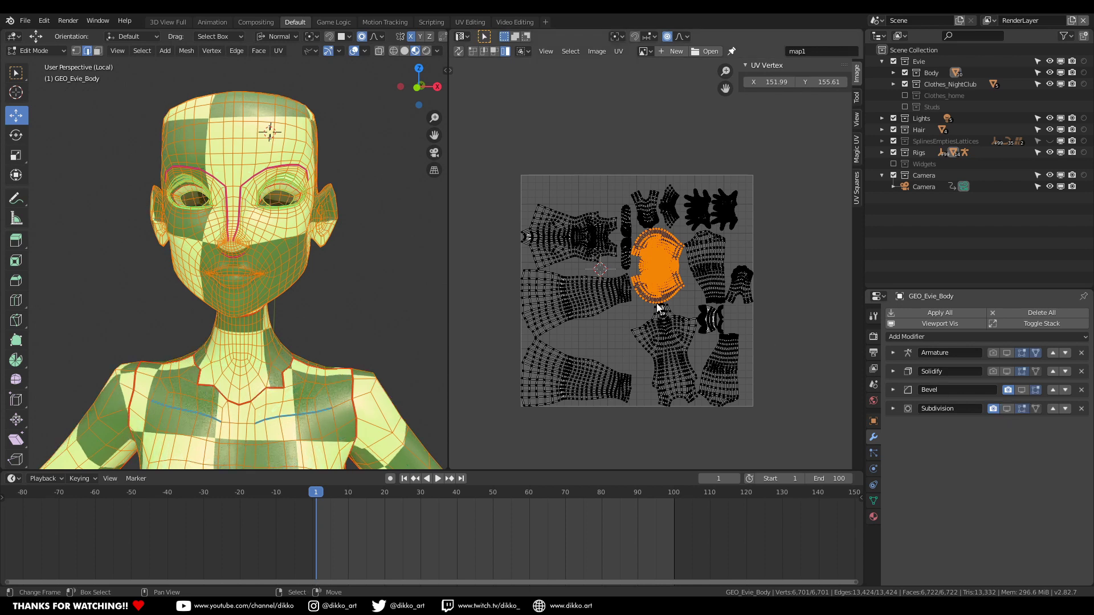
Step: Scale the head UV island to about twice its size and move it by -0.081 in X and -0.094 in Y
{"action": "key", "text": "s"}
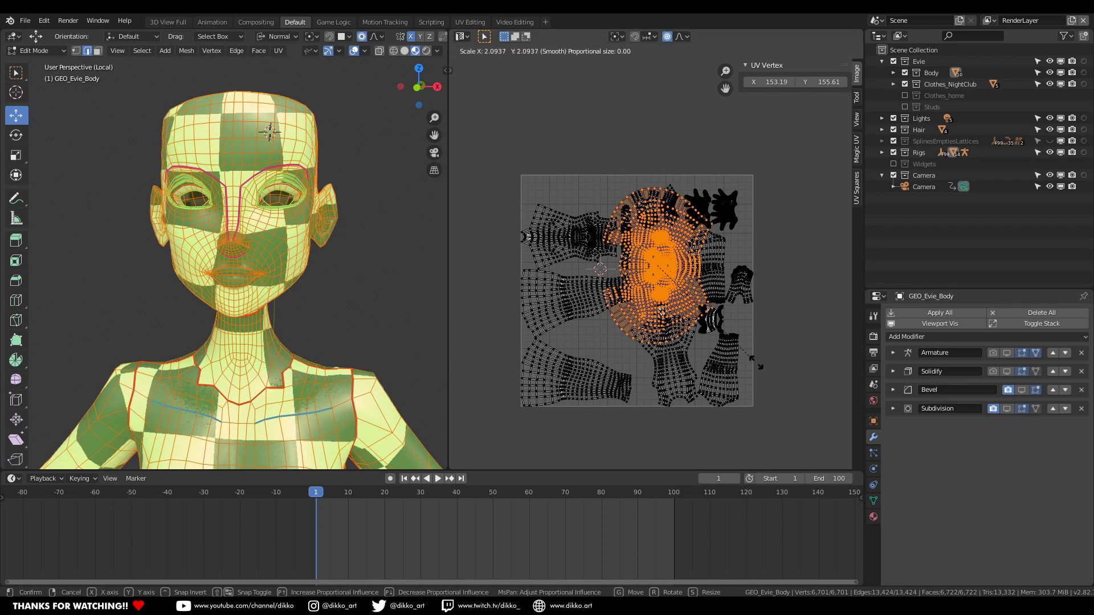
{"action": "left_click", "coordinate": [785, 389]}
{"action": "key", "text": "g"}
{"action": "left_click", "coordinate": [687, 316]}
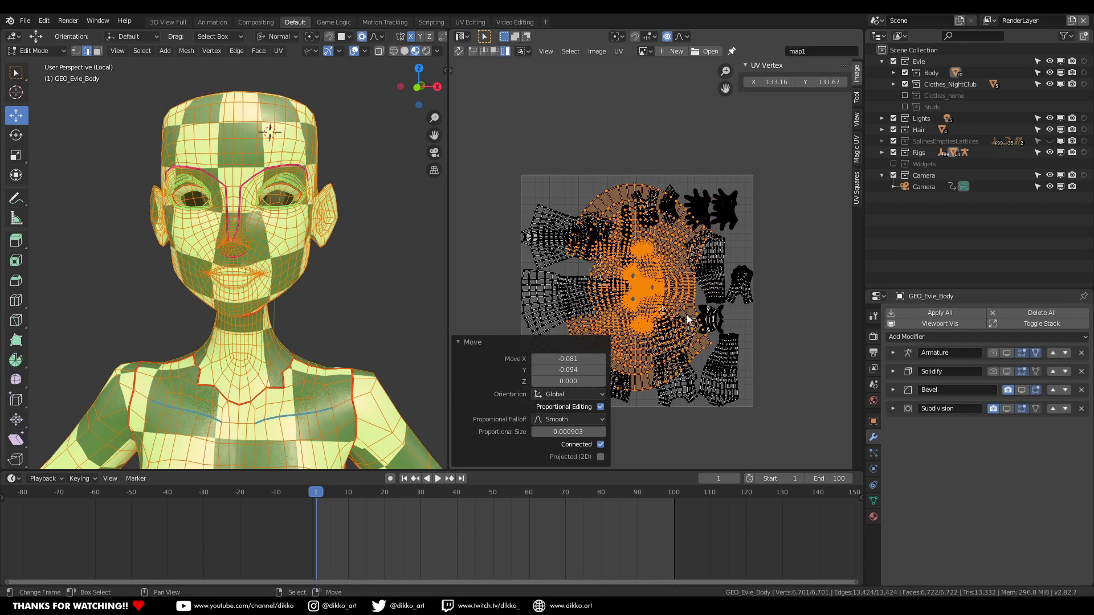
Step: Fine-tune the head island by scaling it 1.094, shrinking it to about 0.96, and moving it -0.010 in Y
{"action": "key", "text": "s"}
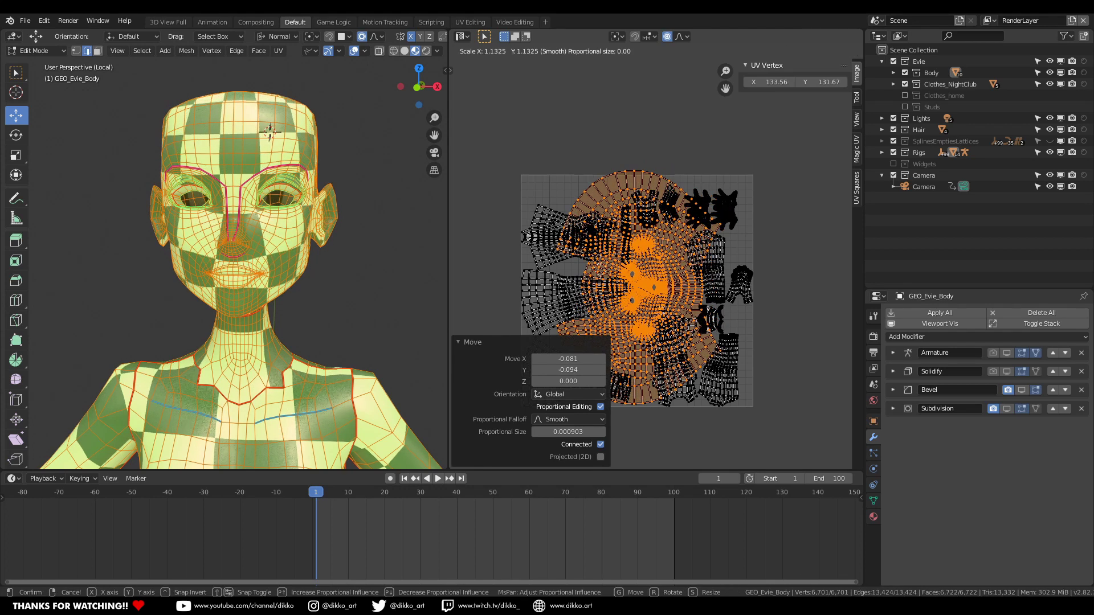
{"action": "key", "text": "Return"}
{"action": "key", "text": "s"}
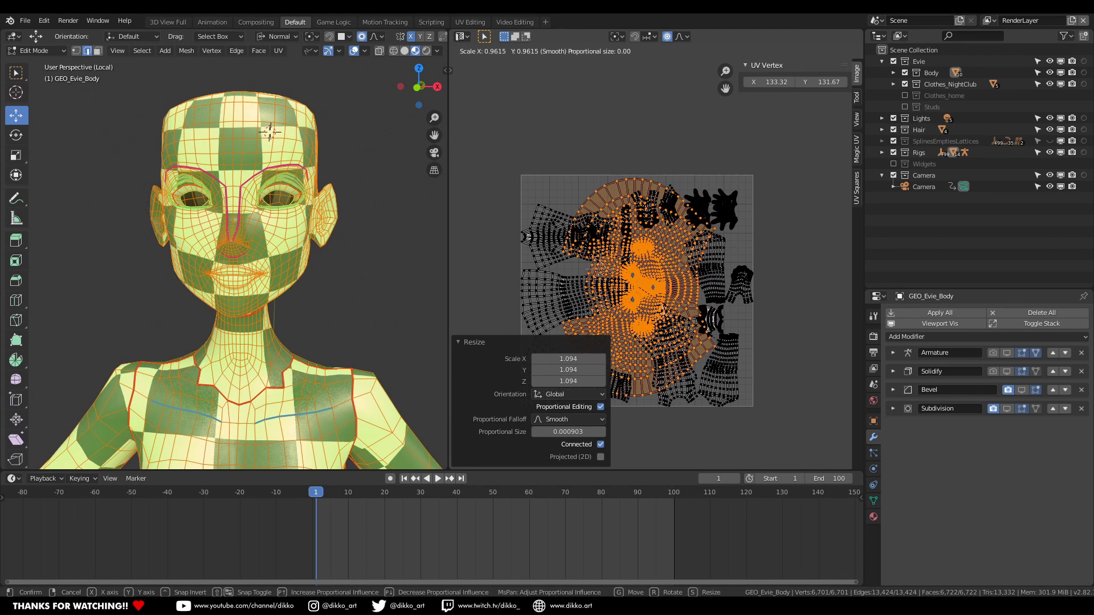
{"action": "left_click", "coordinate": [718, 343]}
{"action": "key", "text": "g"}
{"action": "left_click", "coordinate": [718, 345]}
Step: Compare the checker size on the head with the rest of the body in Object Mode, and return to Edit Mode
{"action": "scroll", "coordinate": [265, 330], "scroll_direction": "down", "scroll_amount": 4}
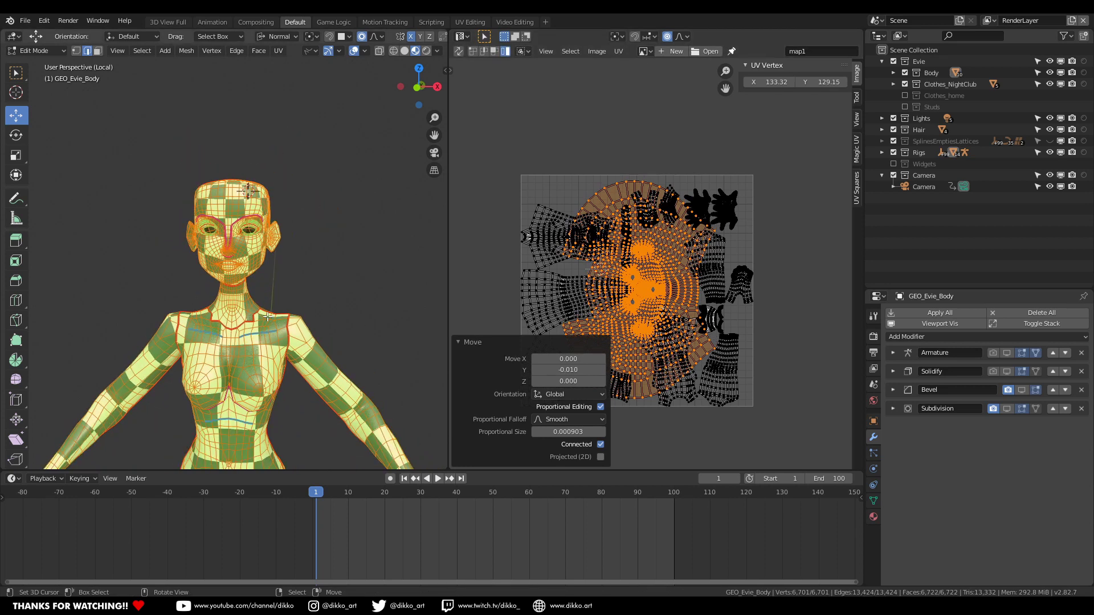
{"action": "key", "text": "Tab"}
{"action": "middle_click_drag", "start_coordinate": [231, 276], "coordinate": [231, 302]}
{"action": "scroll", "coordinate": [234, 305], "scroll_direction": "up", "scroll_amount": 3}
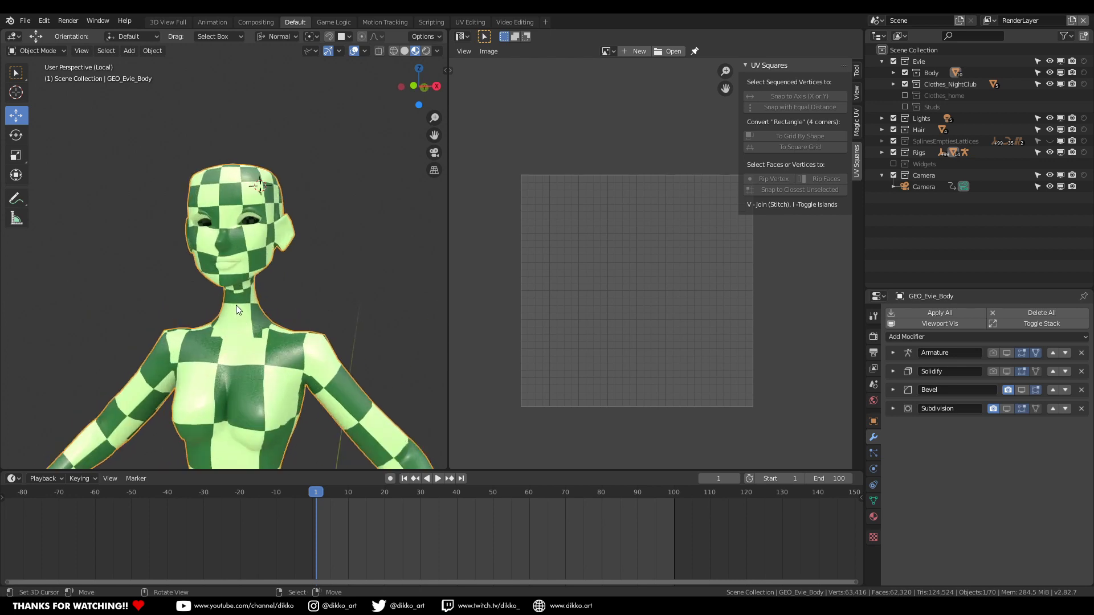
{"action": "key", "text": "Tab"}
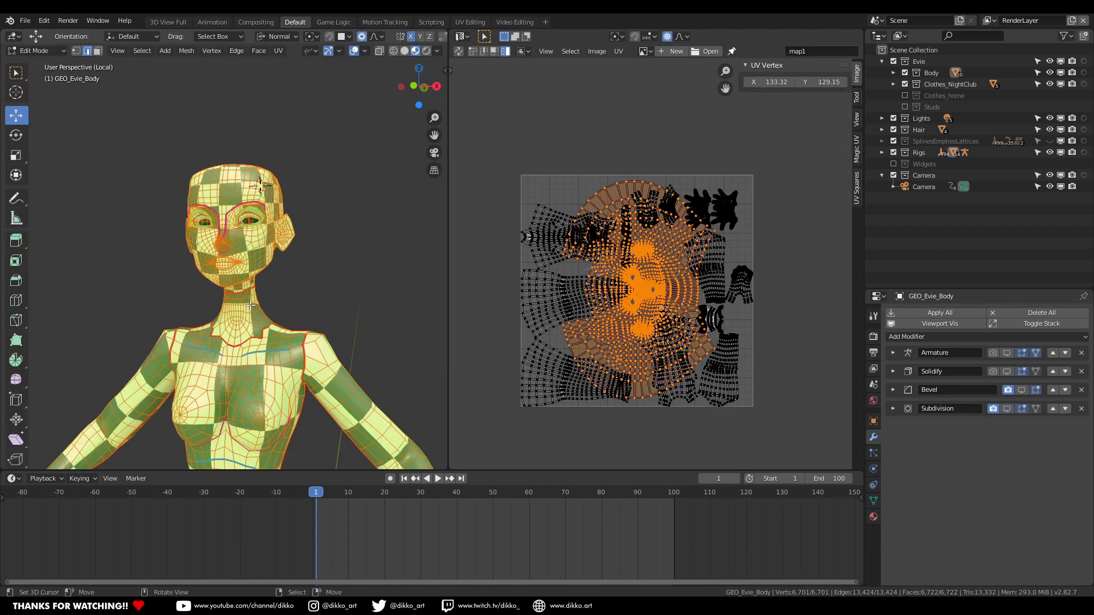
Step: Fine-tune the head's UV island by scaling it 1.047 and 0.982 and nudging its position
{"action": "key", "text": "s"}
{"action": "left_click", "coordinate": [706, 374]}
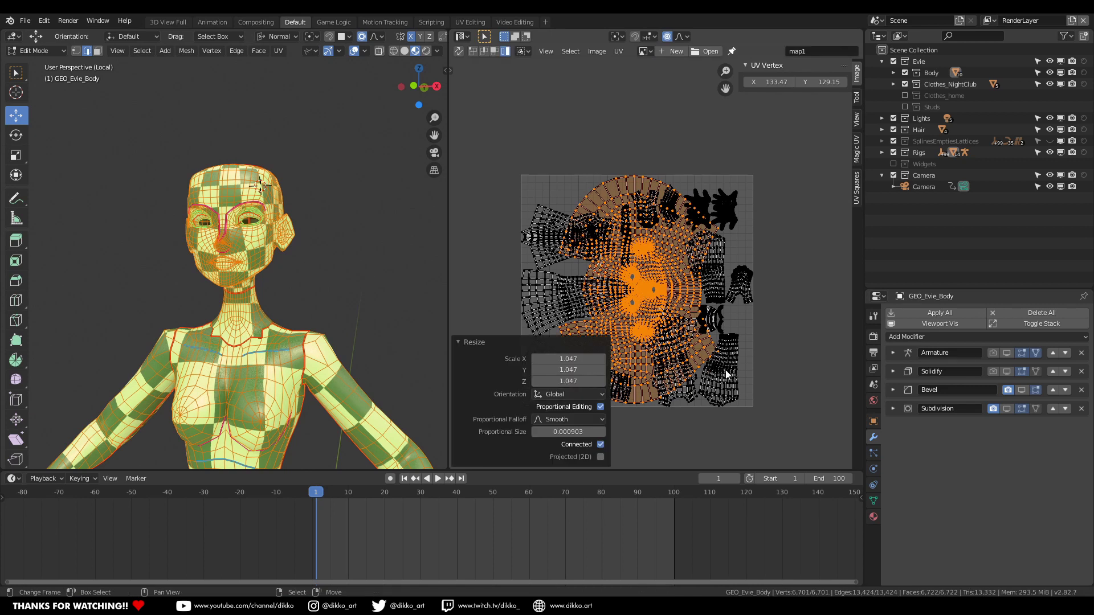
{"action": "key", "text": "g"}
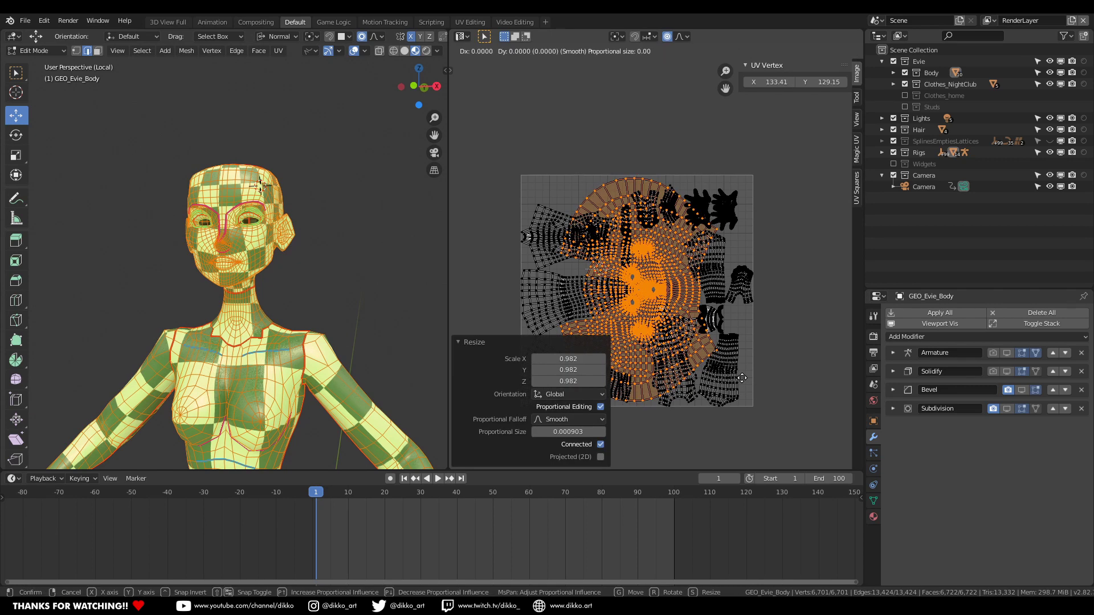
{"action": "left_click", "coordinate": [742, 383]}
Step: Check the head's checker size in Object Mode, return to Edit Mode, select all UVs, and undo that selection
{"action": "middle_click_drag", "start_coordinate": [677, 382], "coordinate": [713, 339]}
{"action": "key", "text": "Tab"}
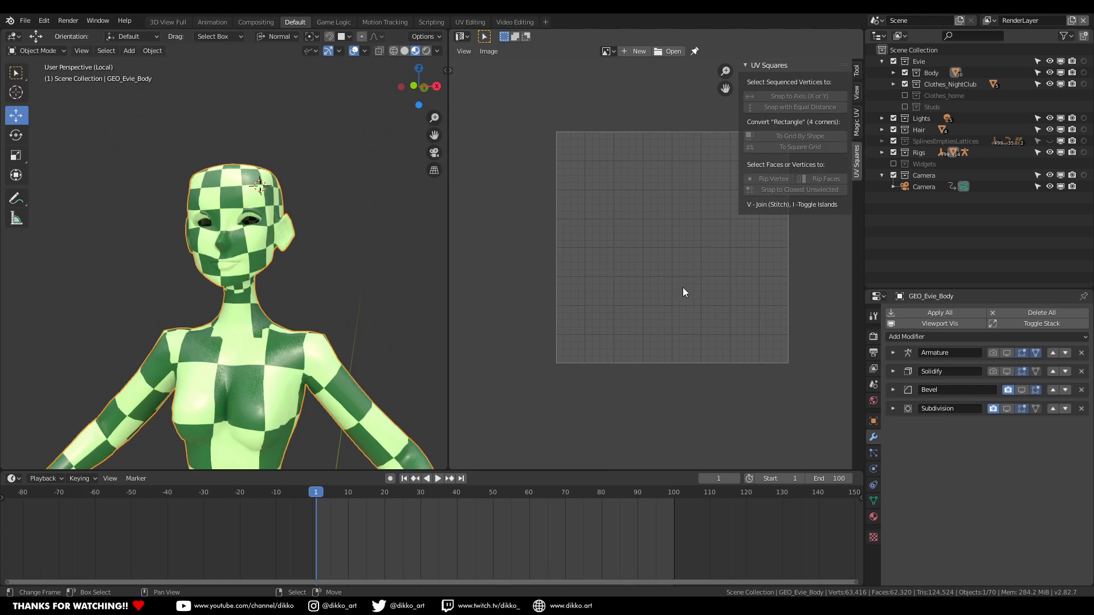
{"action": "key", "text": "Tab"}
{"action": "key", "text": "a"}
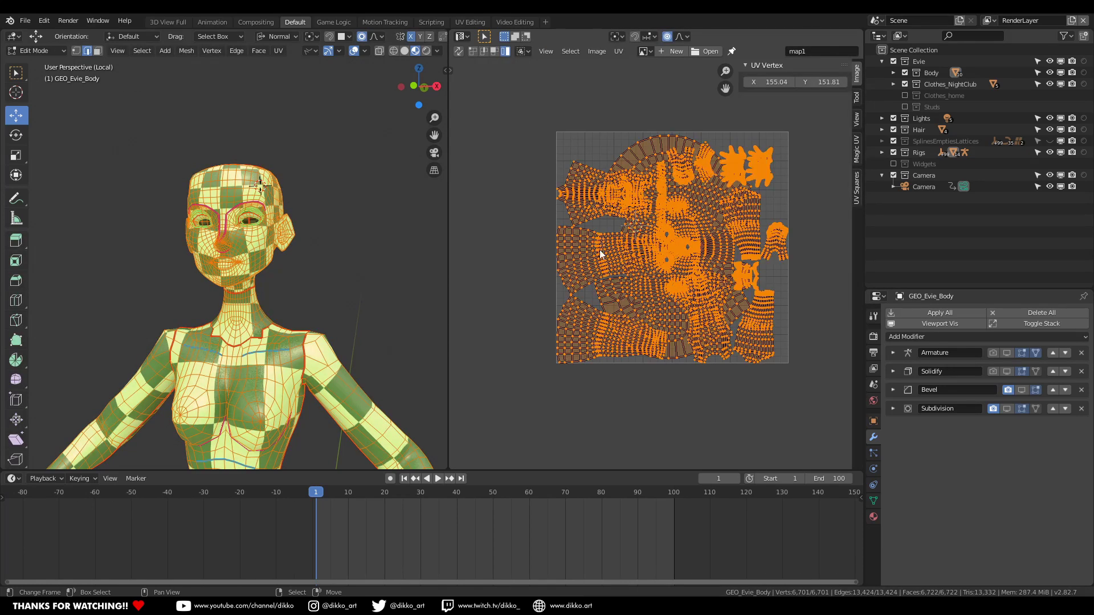
{"action": "key", "text": "ctrl+z"}
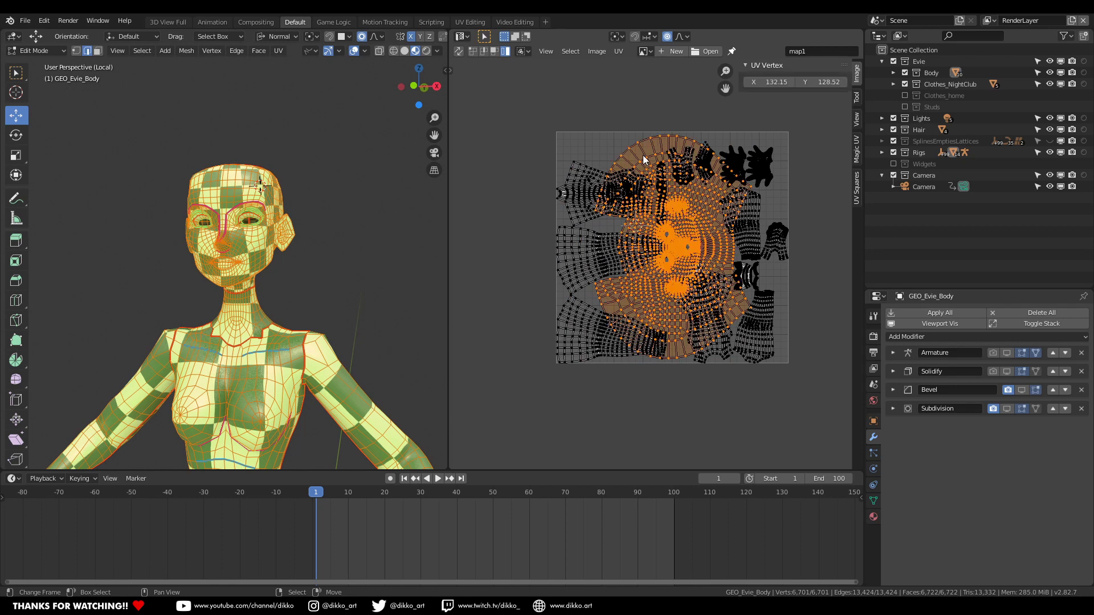
{"action": "middle_click_drag", "start_coordinate": [650, 216], "coordinate": [587, 242]}
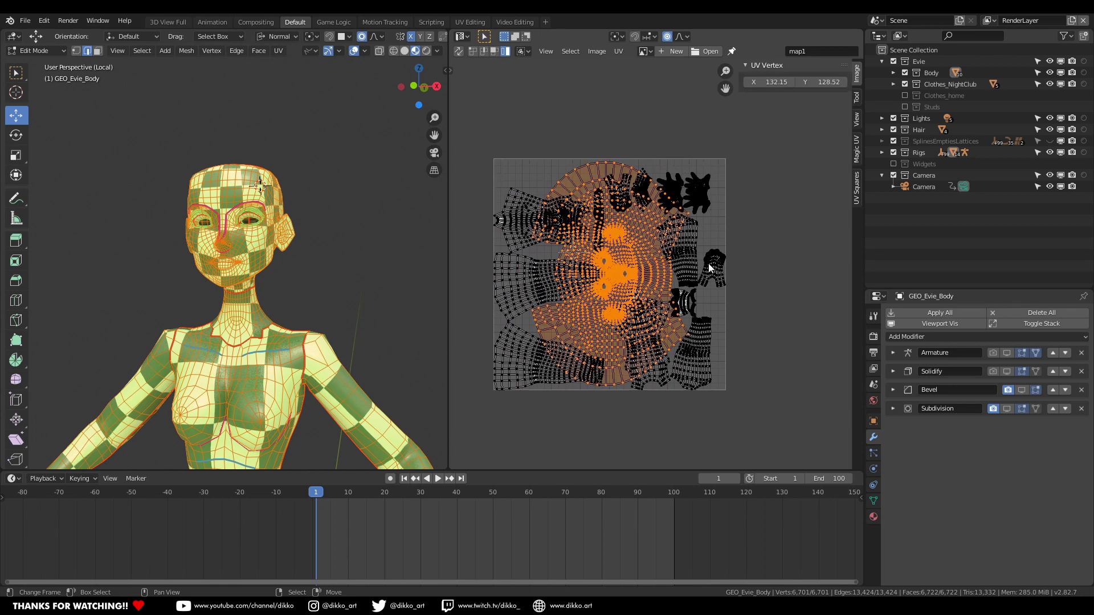
{"action": "middle_click_drag", "start_coordinate": [710, 267], "coordinate": [620, 272]}
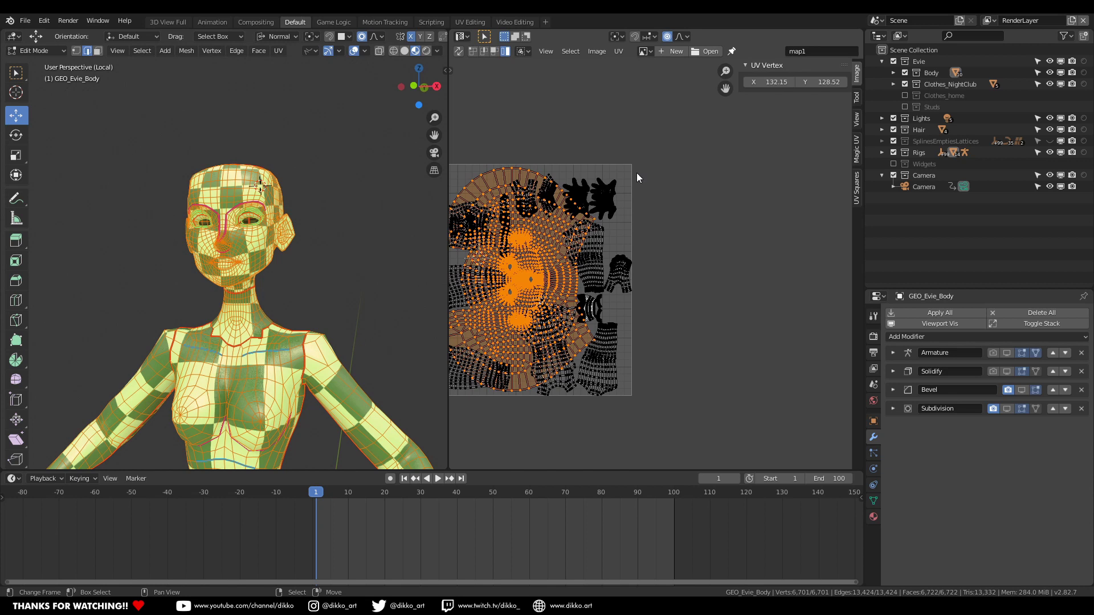
{"action": "middle_click_drag", "start_coordinate": [681, 230], "coordinate": [732, 226]}
{"action": "middle_click_drag", "start_coordinate": [648, 285], "coordinate": [702, 267]}
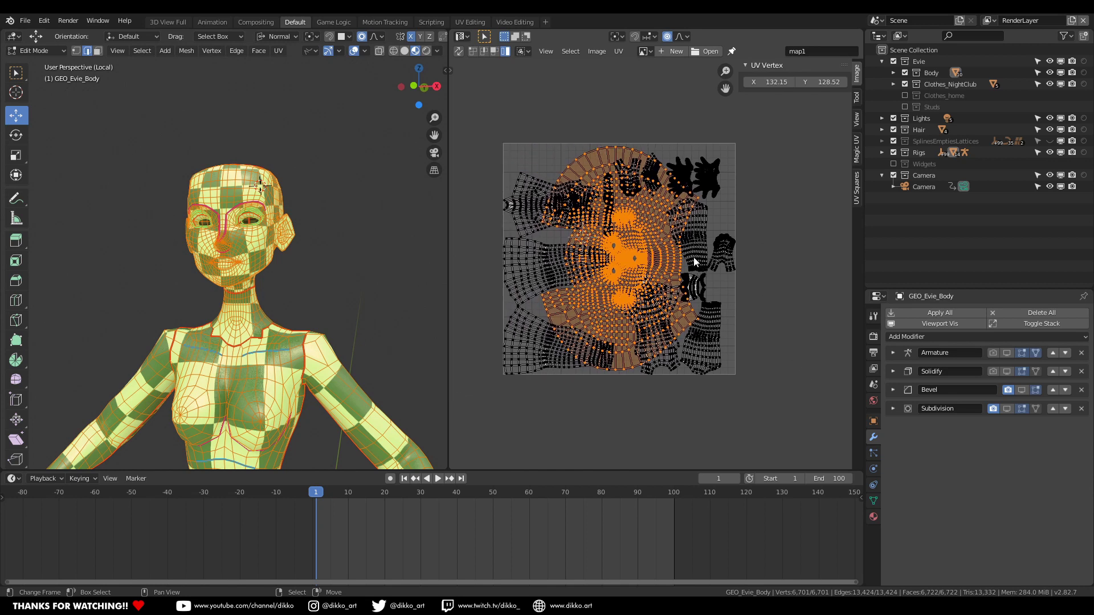
{"action": "scroll", "coordinate": [694, 267], "scroll_direction": "down", "scroll_amount": 1}
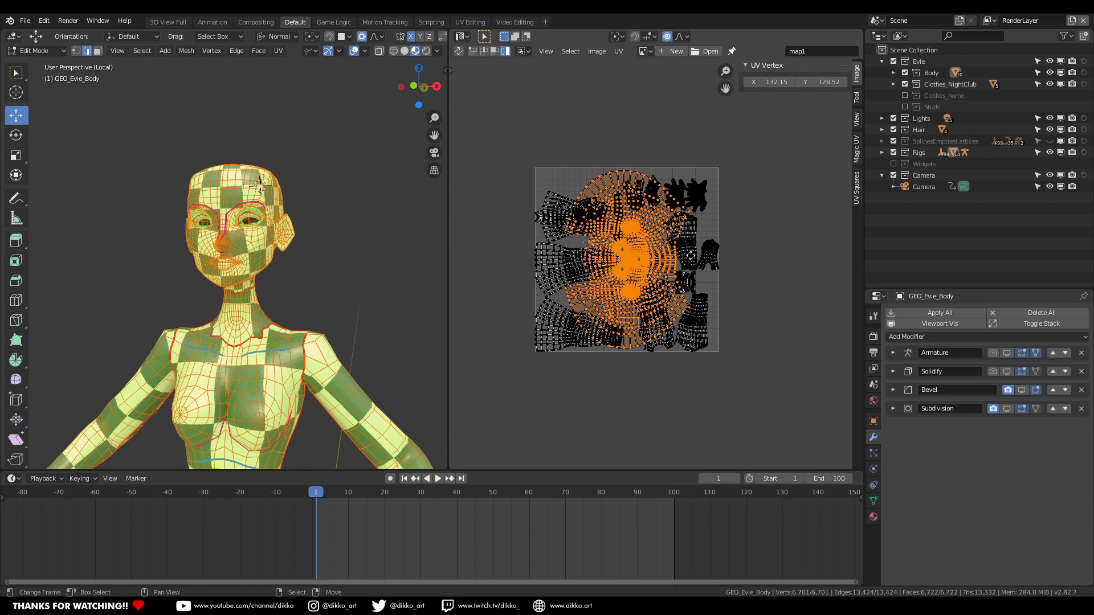
{"action": "middle_click_drag", "start_coordinate": [691, 255], "coordinate": [683, 258]}
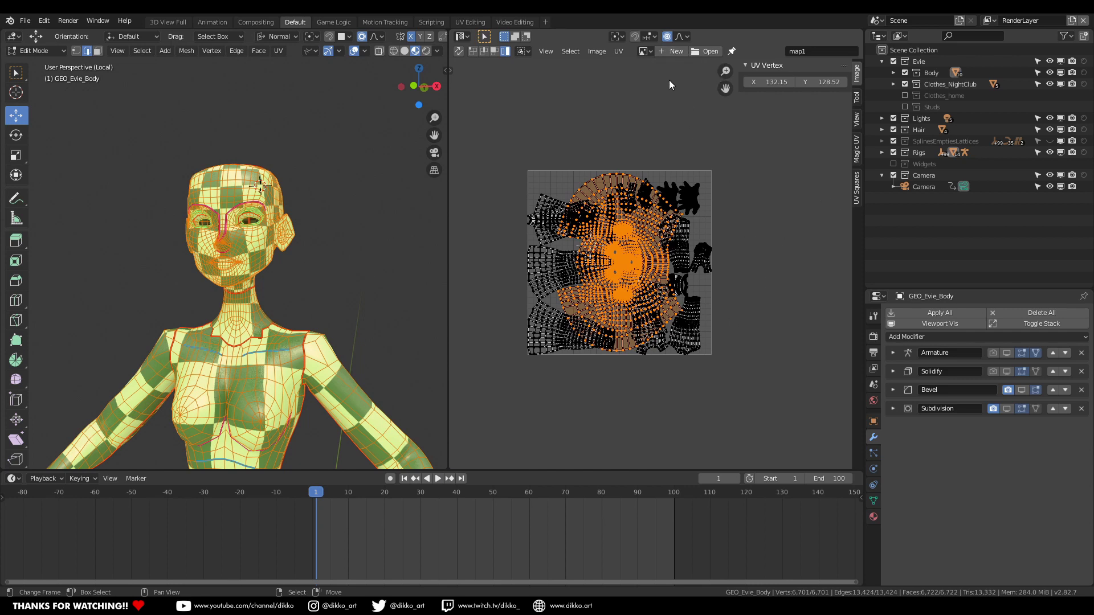
Step: Create a blank tiled image named TEX_evieBody.001 at 2048 × 2048 px with alpha
{"action": "left_click", "coordinate": [665, 50]}
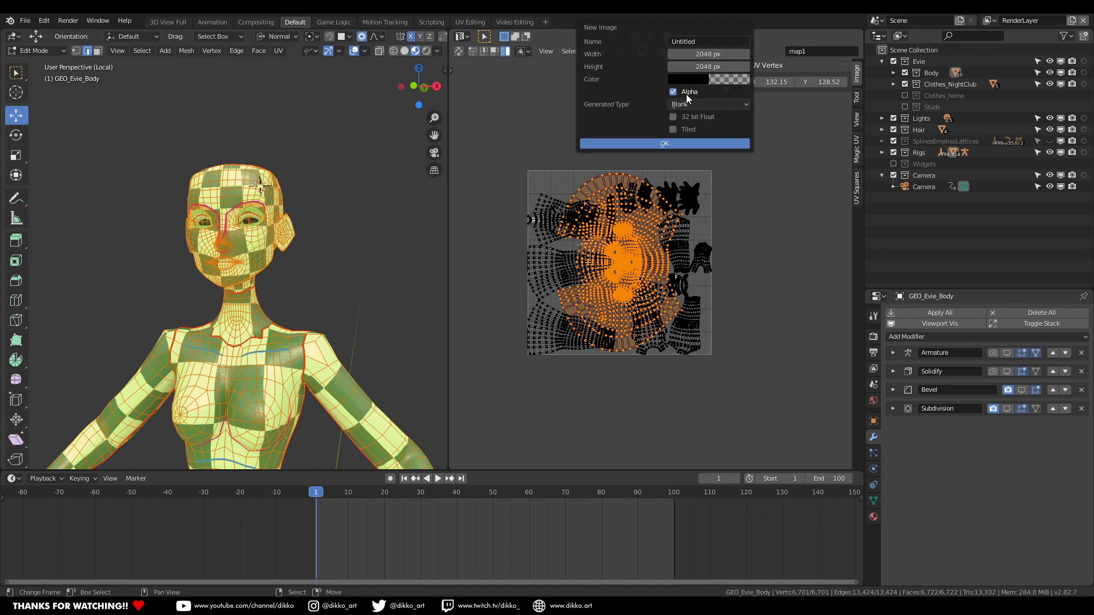
{"action": "left_click", "coordinate": [693, 44]}
{"action": "type", "text": "Evie_body"}
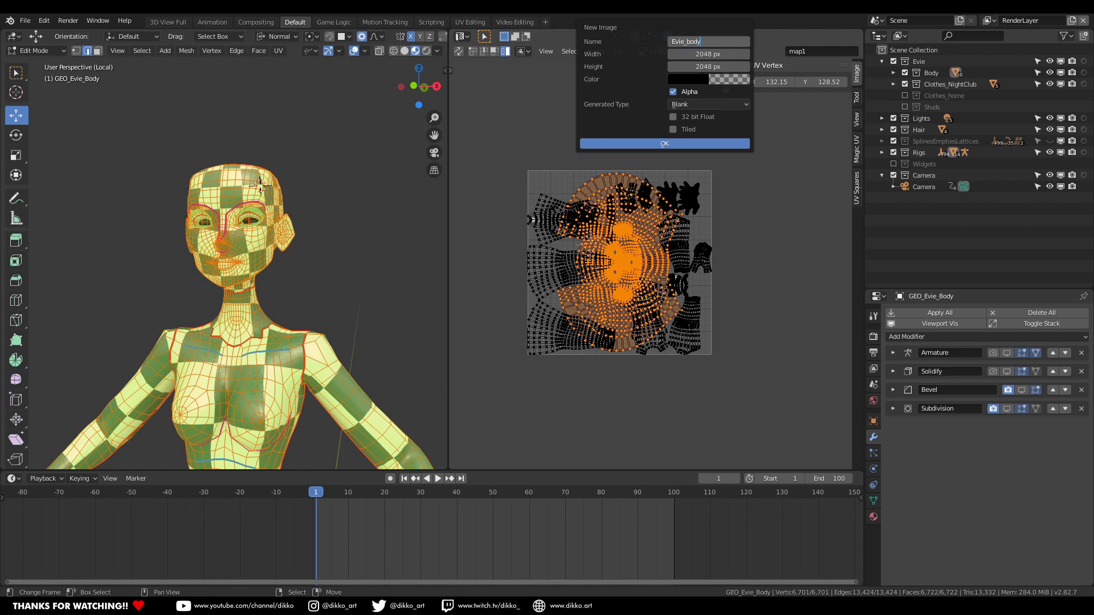
{"action": "type", "text": "TEX_e"}
{"action": "key", "text": "Return"}
{"action": "left_click", "coordinate": [693, 83]}
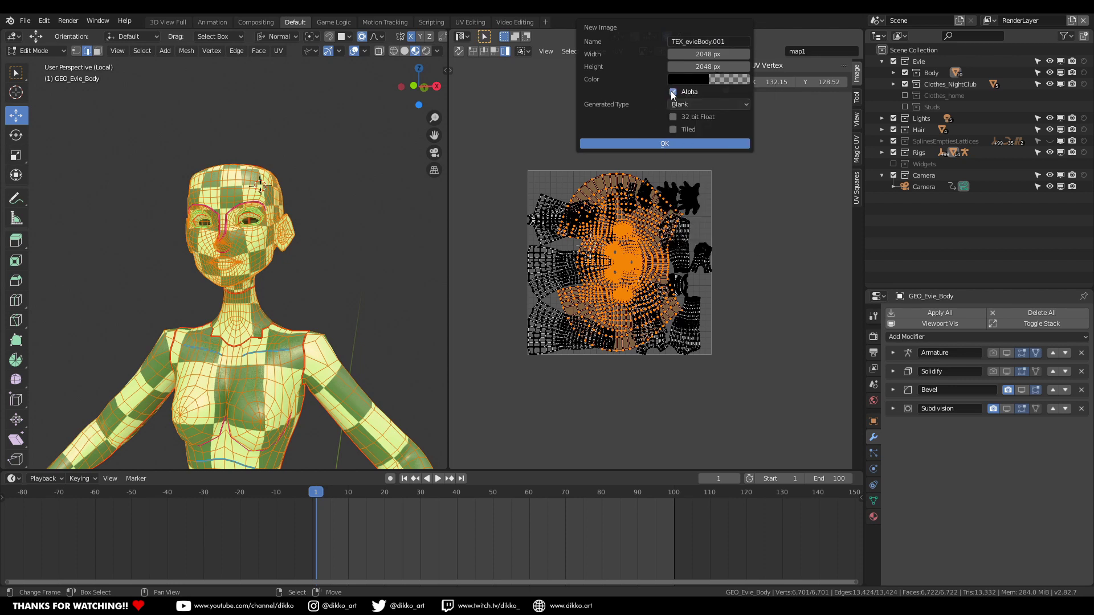
{"action": "left_click", "coordinate": [673, 129]}
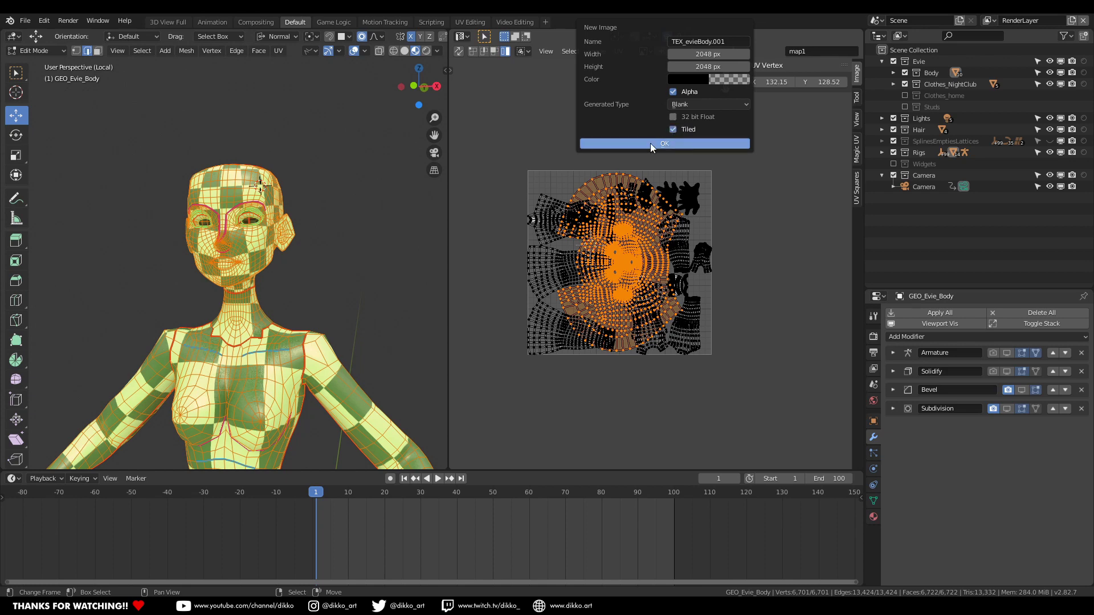
{"action": "left_click", "coordinate": [651, 143]}
Step: Examine the UV layout over tile 1001 and the tiled image's UDIM tile settings
{"action": "scroll", "coordinate": [645, 263], "scroll_direction": "down", "scroll_amount": 9}
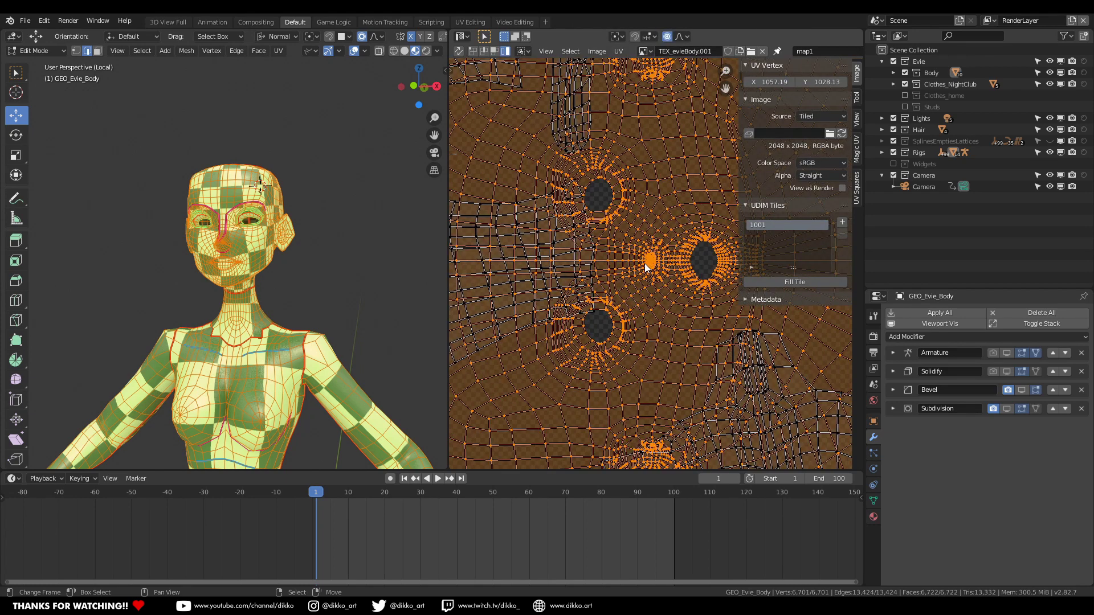
{"action": "scroll", "coordinate": [645, 263], "scroll_direction": "up", "scroll_amount": 2}
{"action": "scroll", "coordinate": [636, 264], "scroll_direction": "down", "scroll_amount": 1}
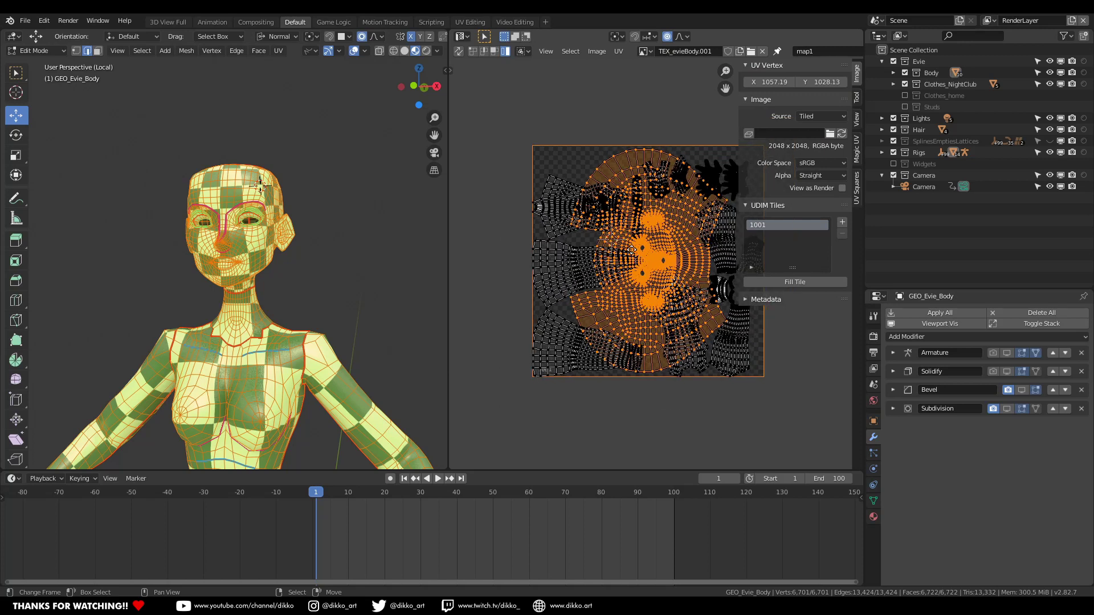
{"action": "middle_click_drag", "start_coordinate": [638, 259], "coordinate": [582, 247]}
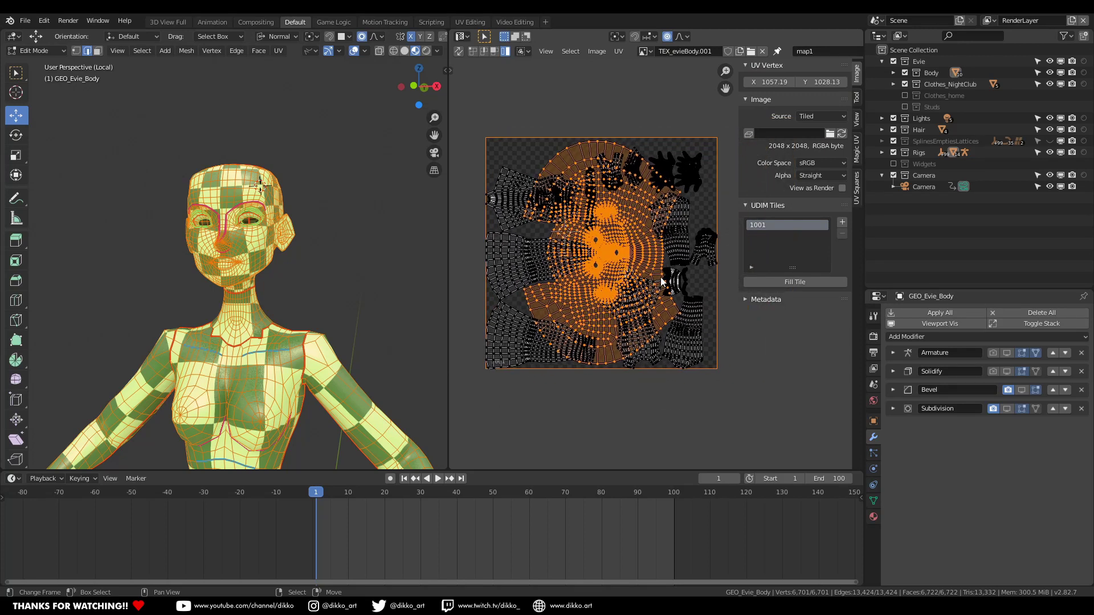
{"action": "scroll", "coordinate": [655, 279], "scroll_direction": "down", "scroll_amount": 1}
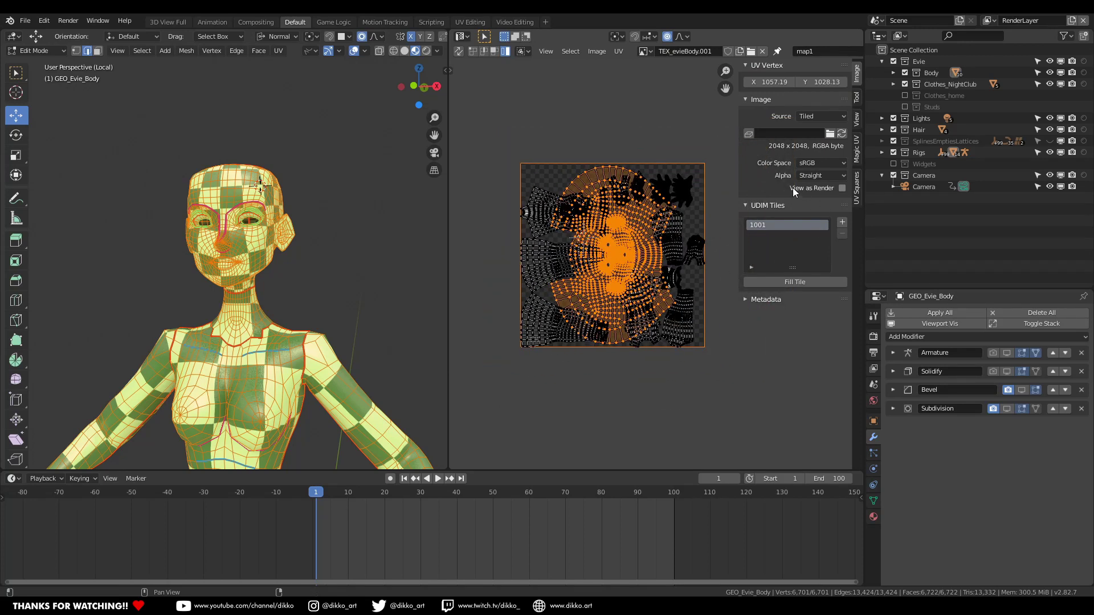
{"action": "left_click", "coordinate": [857, 90]}
{"action": "left_click", "coordinate": [857, 77]}
{"action": "middle_click_drag", "start_coordinate": [572, 252], "coordinate": [560, 254]}
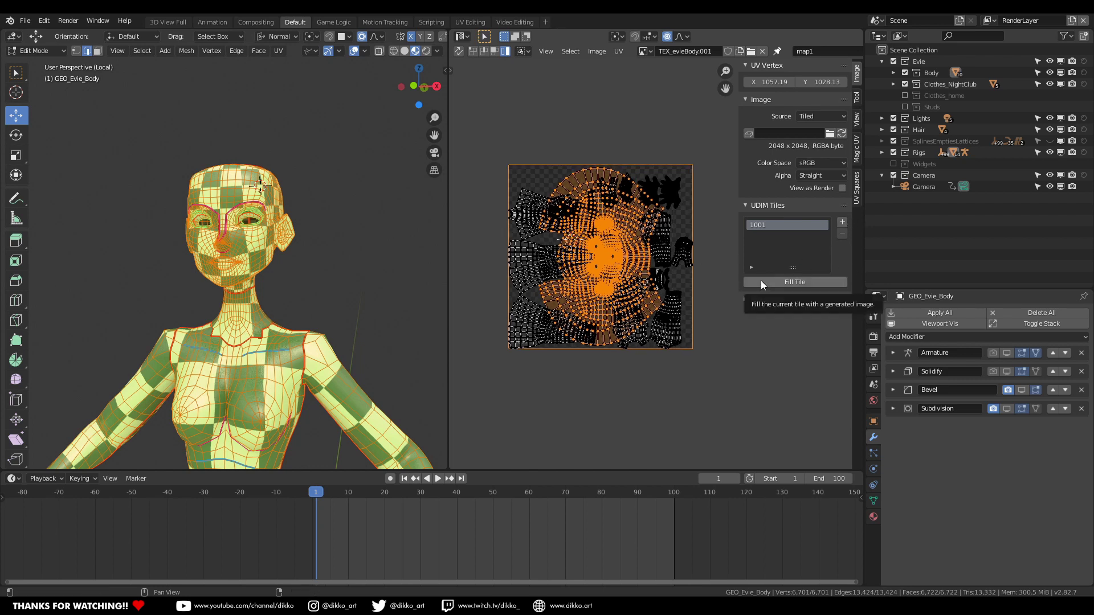
Step: Add five blank black 2048 × 2048 px UDIM tiles starting at number 1002
{"action": "left_click", "coordinate": [843, 223]}
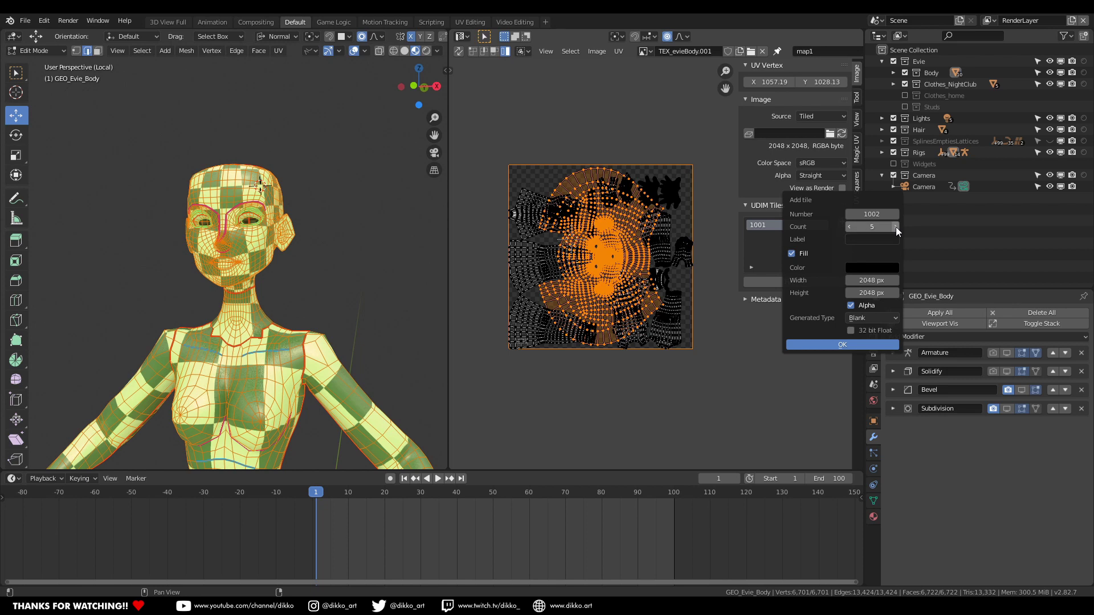
{"action": "left_click", "coordinate": [824, 344]}
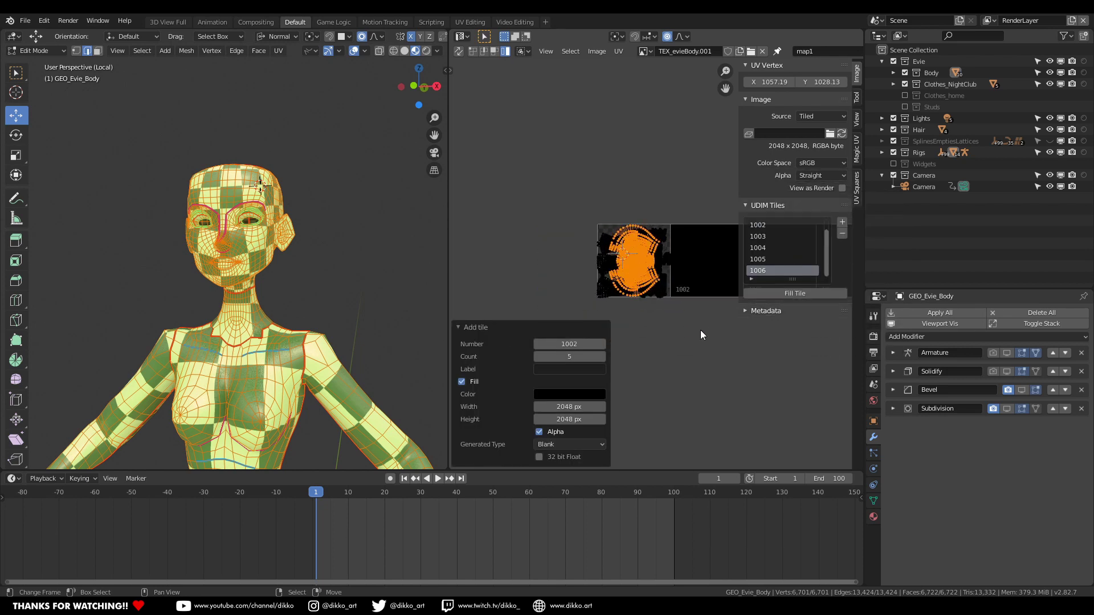
{"action": "middle_click_drag", "start_coordinate": [692, 318], "coordinate": [490, 264]}
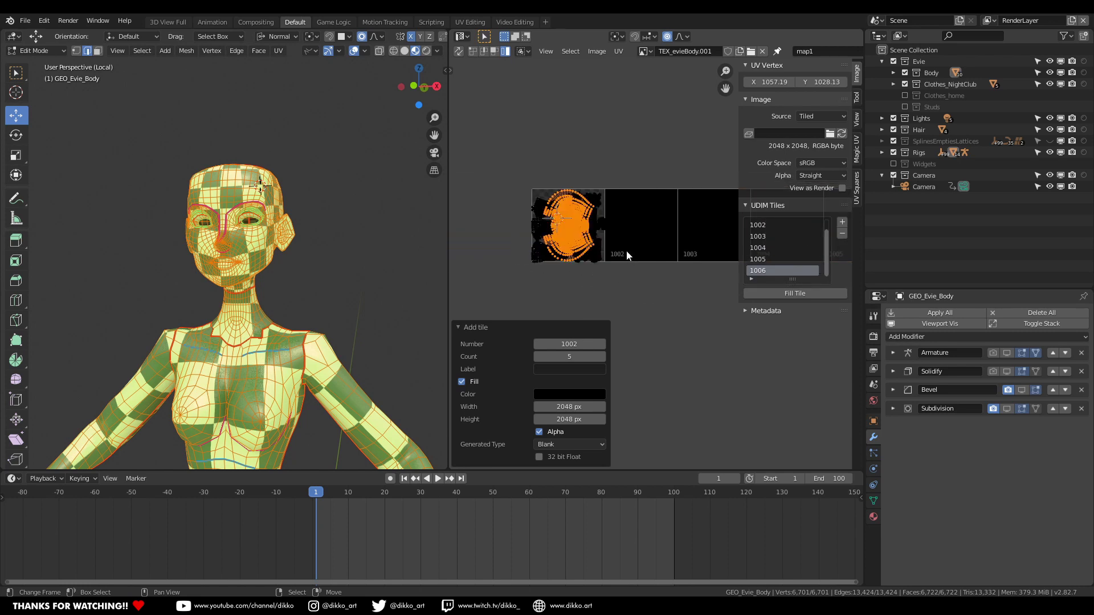
{"action": "scroll", "coordinate": [627, 255], "scroll_direction": "up", "scroll_amount": 4}
Step: Undo the addition of the black UDIM tiles and the creation of the tiled image
{"action": "key", "text": "ctrl+z"}
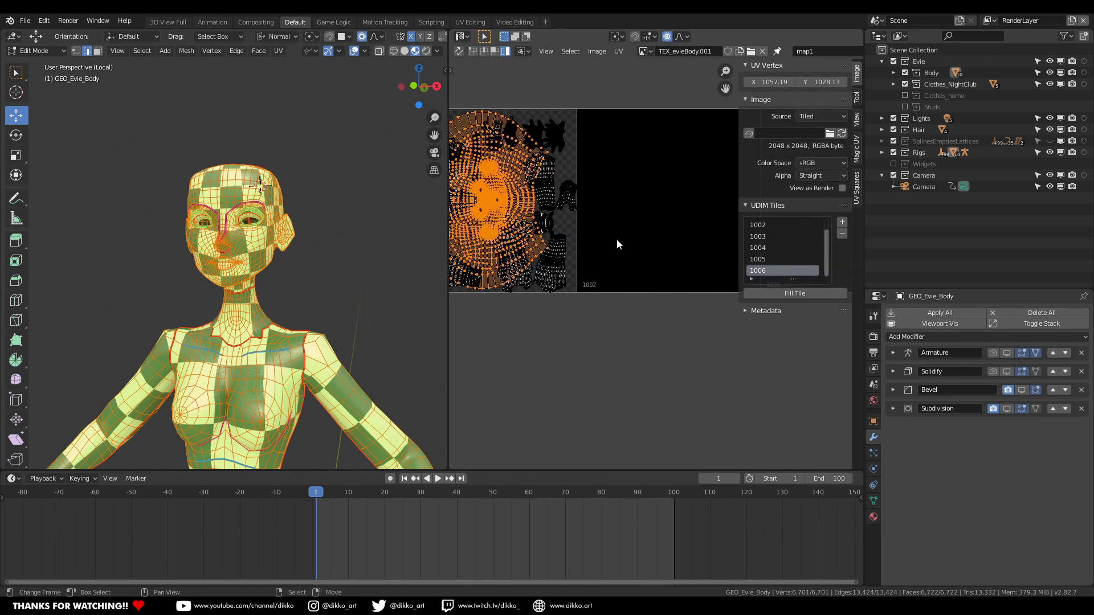
{"action": "scroll", "coordinate": [616, 239], "scroll_direction": "down", "scroll_amount": 3}
{"action": "middle_click_drag", "start_coordinate": [617, 239], "coordinate": [636, 245]}
{"action": "key", "text": "ctrl+z"}
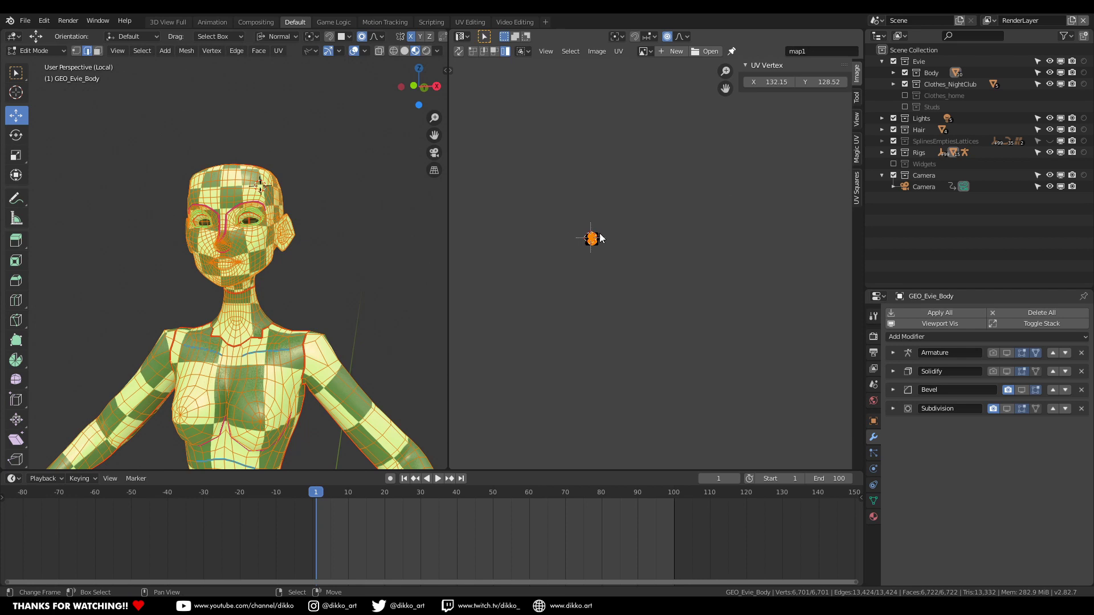
{"action": "scroll", "coordinate": [570, 240], "scroll_direction": "up", "scroll_amount": 5}
{"action": "scroll", "coordinate": [688, 234], "scroll_direction": "up", "scroll_amount": 2}
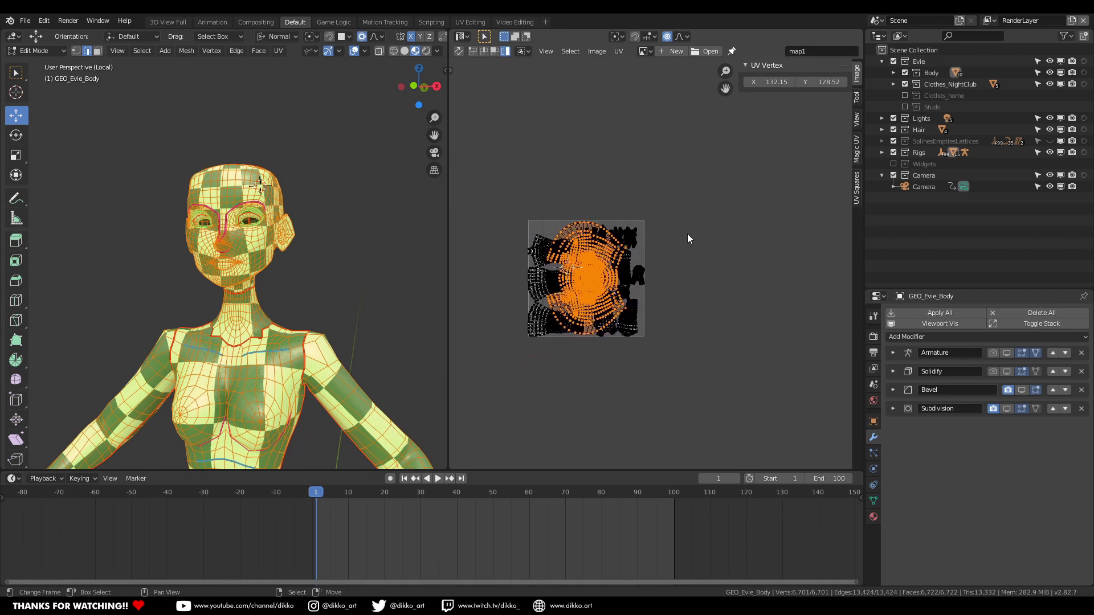
Step: Create a blank tiled image at 2048 × 2048 px, keeping the name Untitled
{"action": "left_click", "coordinate": [672, 52]}
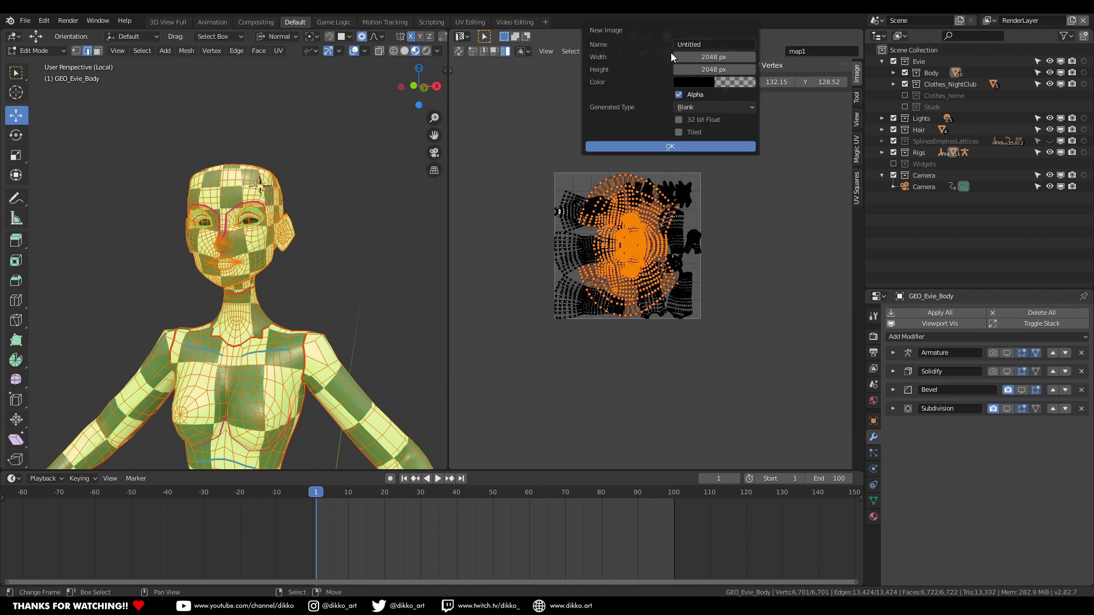
{"action": "left_click", "coordinate": [679, 134]}
{"action": "left_click", "coordinate": [675, 147]}
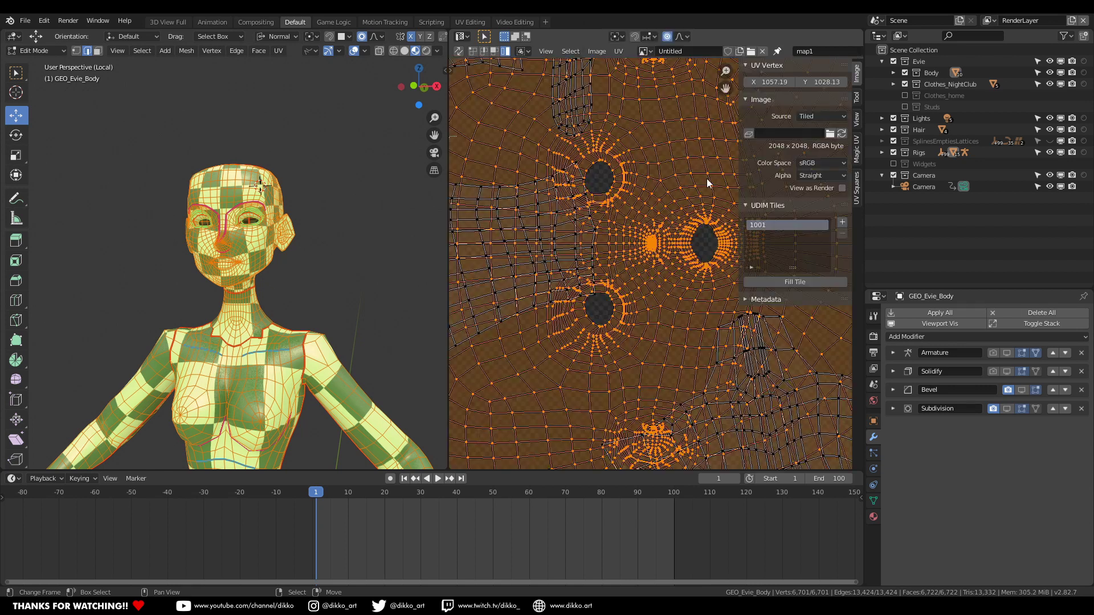
Step: Add five blank 2048 × 2048 px UDIM tiles starting at 1002, with a fully transparent fill color
{"action": "left_click", "coordinate": [847, 223]}
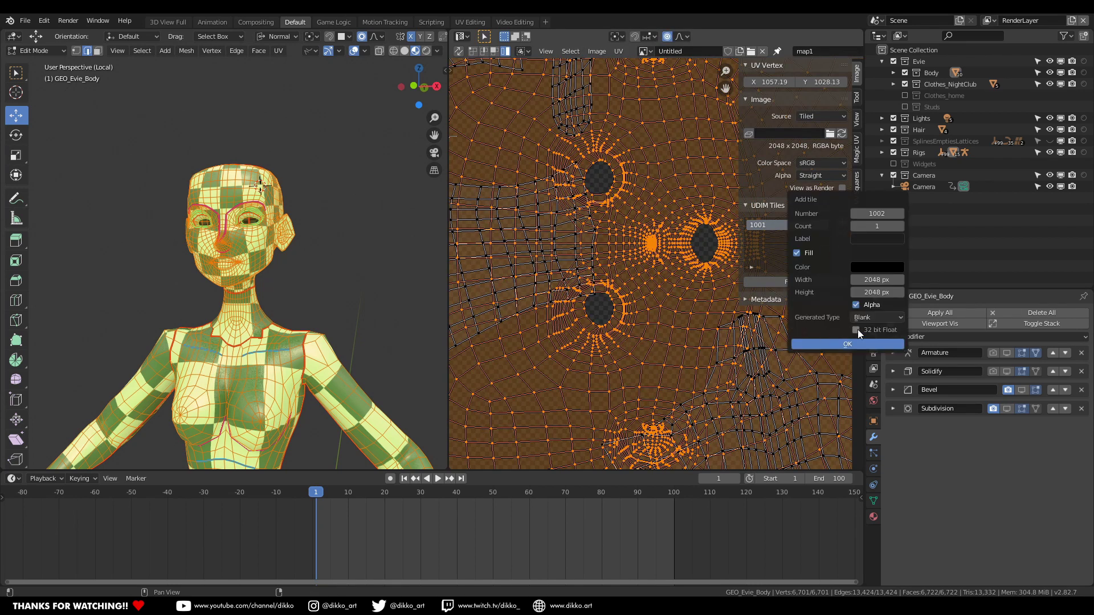
{"action": "left_click", "coordinate": [878, 316]}
{"action": "left_click", "coordinate": [870, 267]}
{"action": "left_click", "coordinate": [887, 267]}
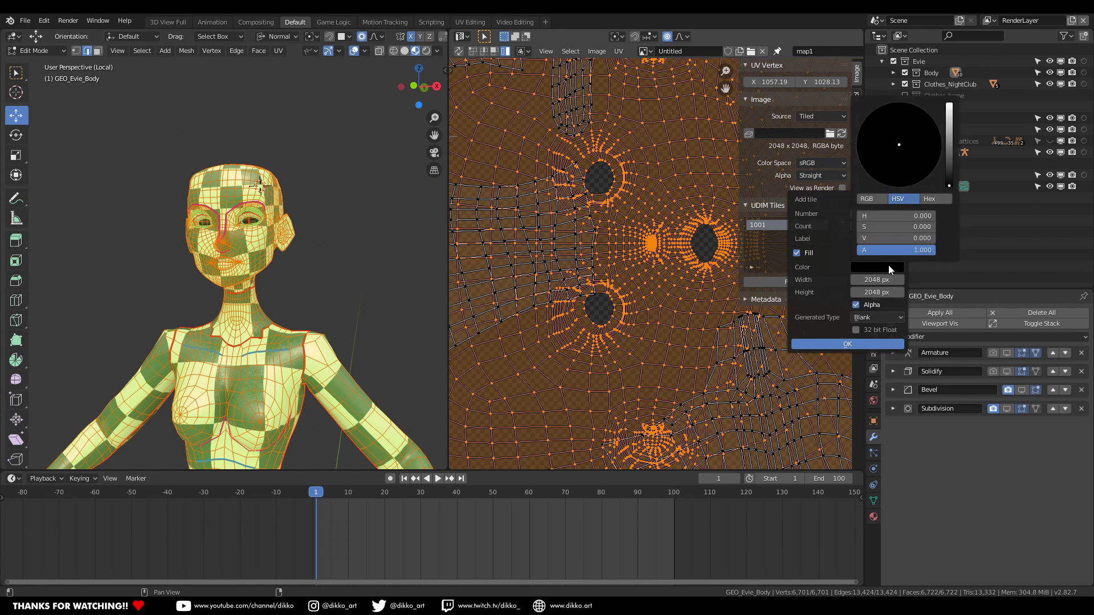
{"action": "left_click_drag", "start_coordinate": [892, 250], "coordinate": [858, 250]}
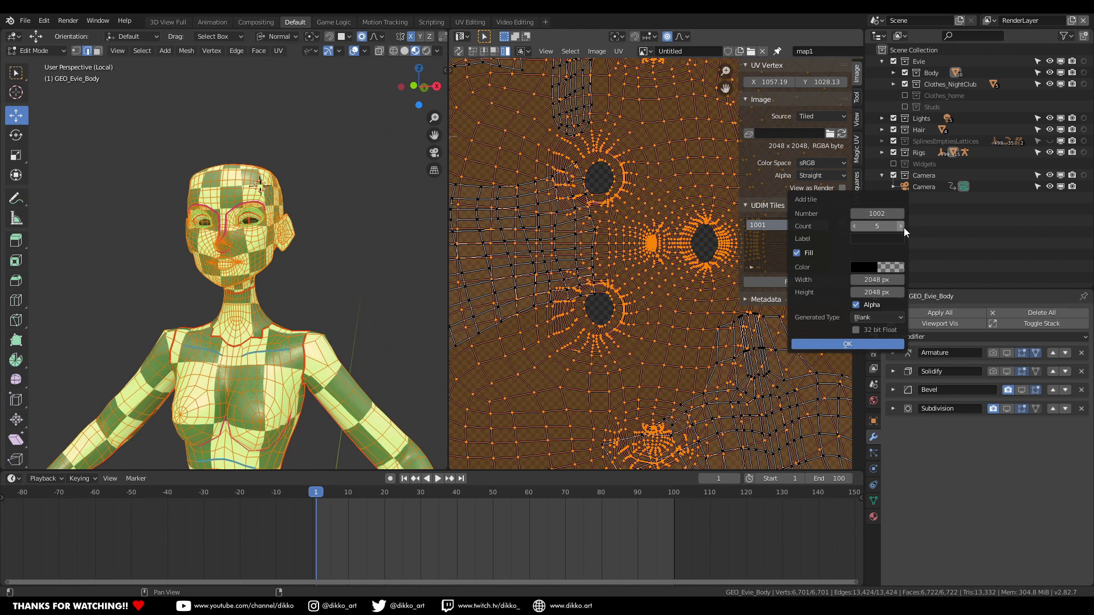
{"action": "left_click", "coordinate": [853, 344]}
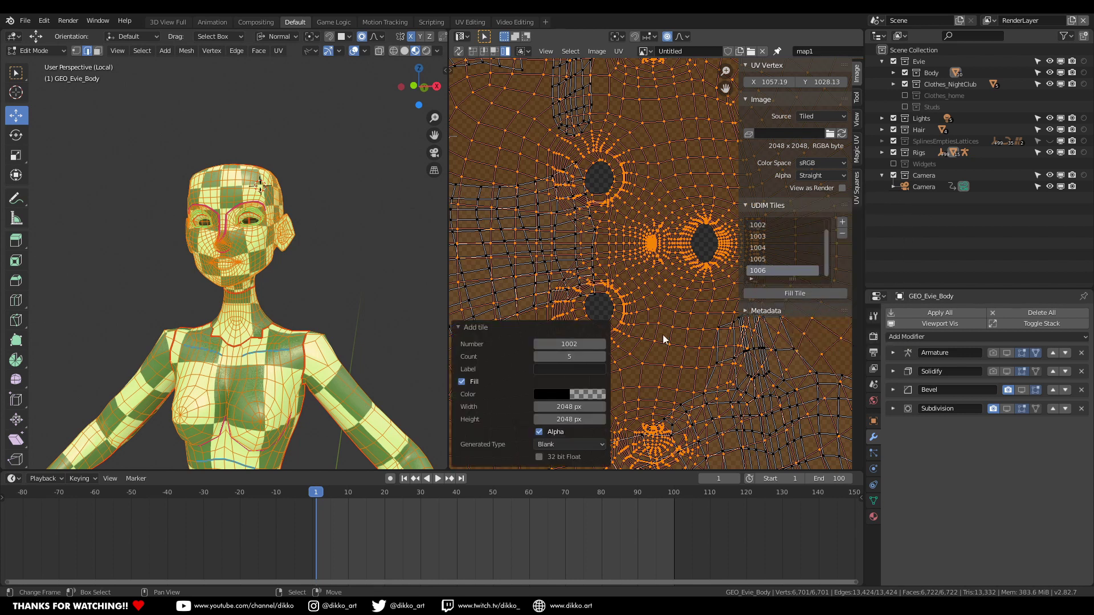
Step: Move the head's UV island along X onto UDIM tile 1002 and rotate it 90°
{"action": "scroll", "coordinate": [662, 340], "scroll_direction": "down", "scroll_amount": 10}
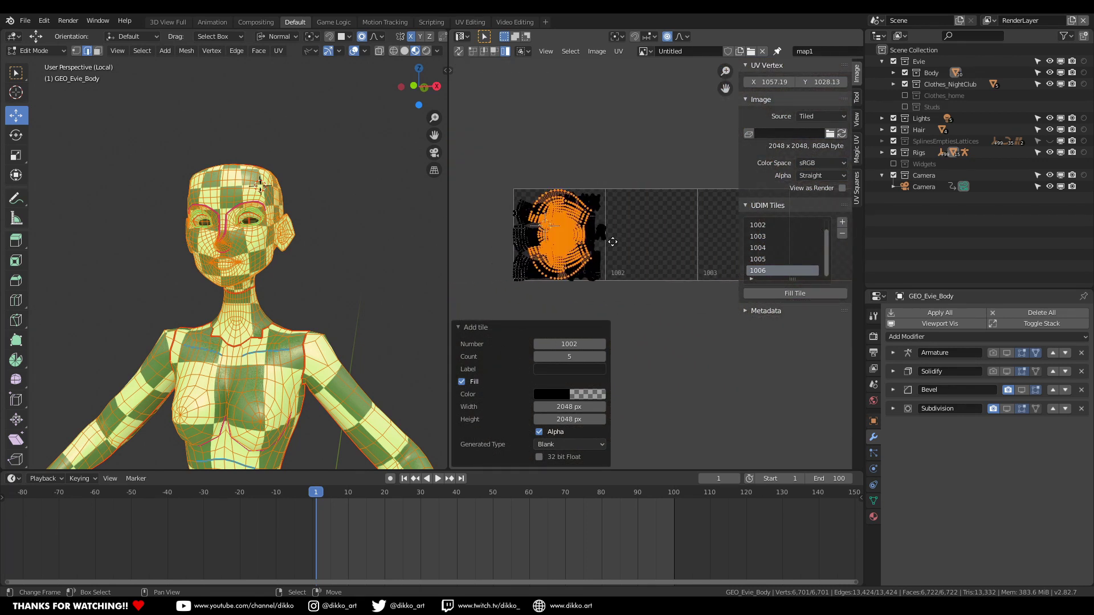
{"action": "middle_click_drag", "start_coordinate": [553, 236], "coordinate": [614, 229], "text": "ctrl"}
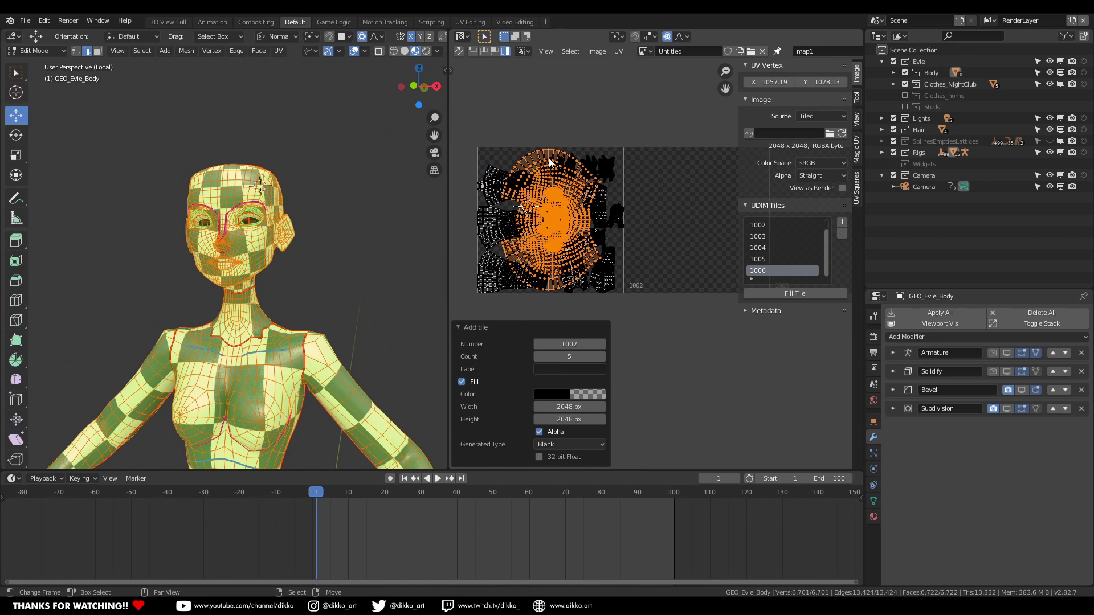
{"action": "key", "text": "g"}
{"action": "key", "text": "x"}
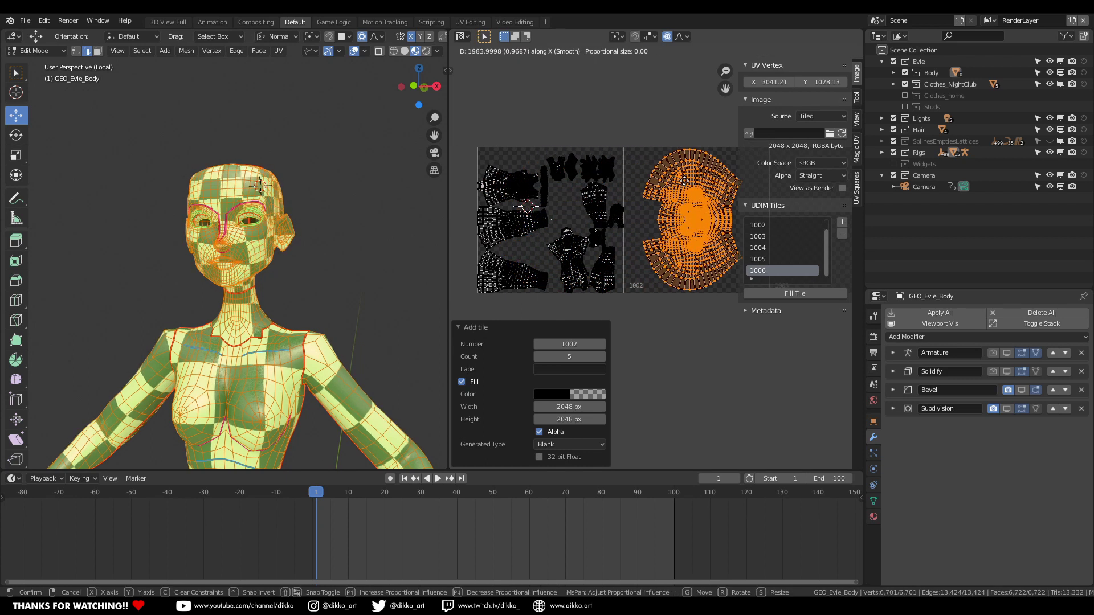
{"action": "left_click", "coordinate": [662, 187]}
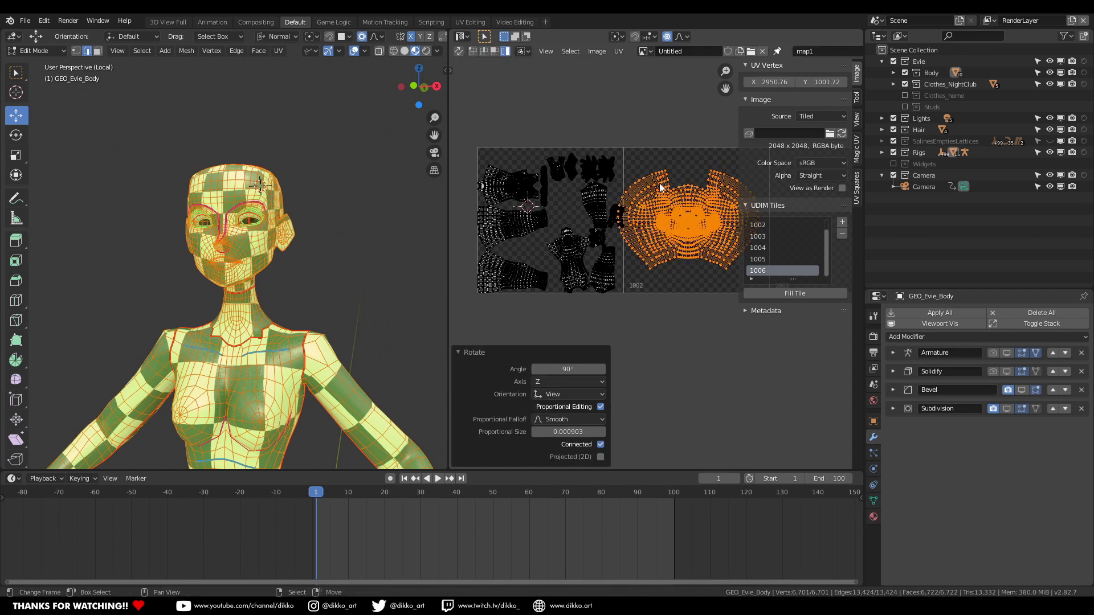
Step: Center the head's UV island within UDIM tile 1002 and scale it by 1.017 to fill the tile
{"action": "scroll", "coordinate": [577, 280], "scroll_direction": "up", "scroll_amount": 3}
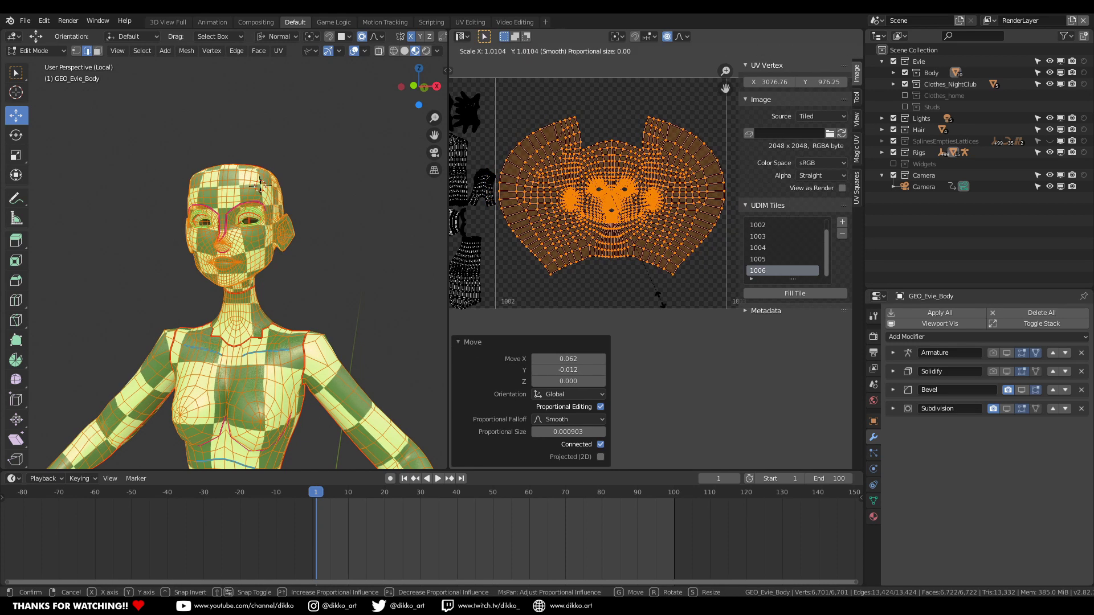
{"action": "scroll", "coordinate": [578, 207], "scroll_direction": "up", "scroll_amount": 10}
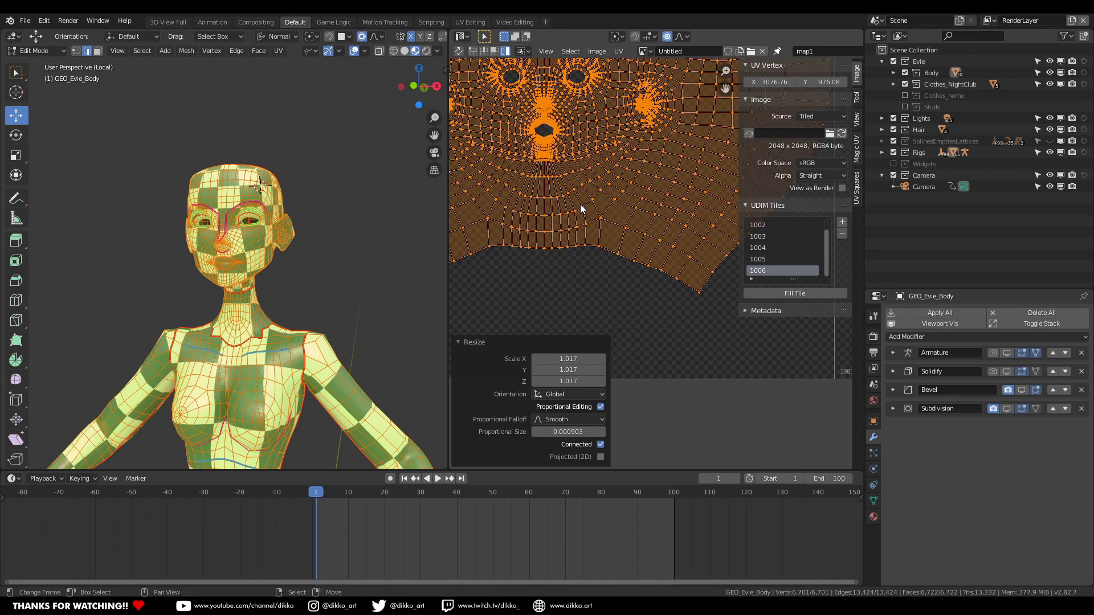
{"action": "scroll", "coordinate": [557, 223], "scroll_direction": "down", "scroll_amount": 8}
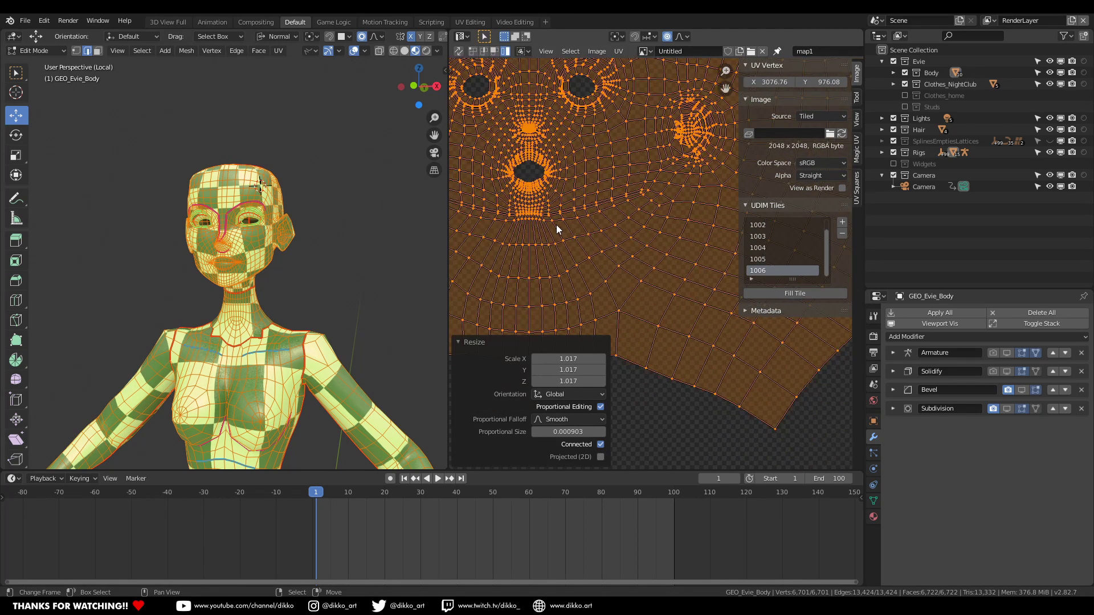
{"action": "scroll", "coordinate": [573, 232], "scroll_direction": "down", "scroll_amount": 2}
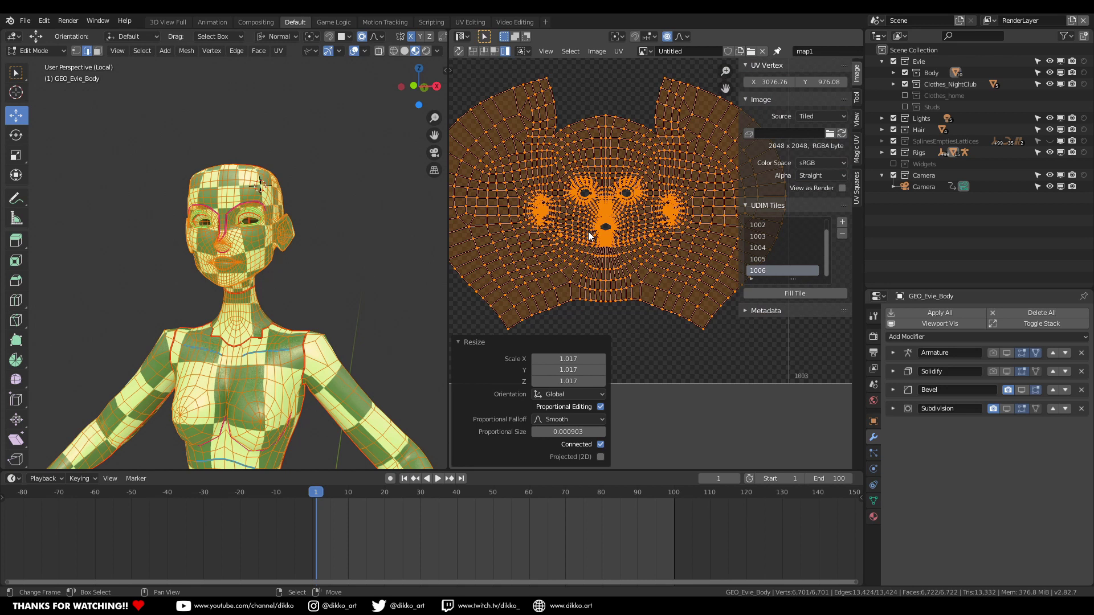
{"action": "scroll", "coordinate": [605, 244], "scroll_direction": "down", "scroll_amount": 2}
{"action": "scroll", "coordinate": [368, 248], "scroll_direction": "down", "scroll_amount": 1}
{"action": "scroll", "coordinate": [573, 273], "scroll_direction": "down", "scroll_amount": 1}
{"action": "middle_click_drag", "start_coordinate": [534, 279], "coordinate": [652, 268]}
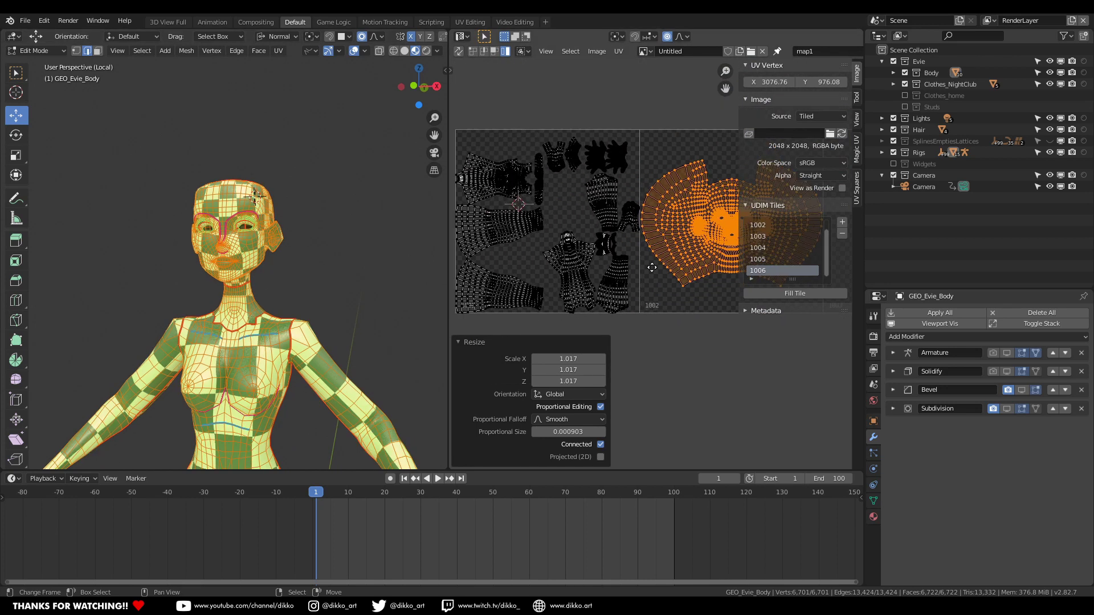
Step: Examine a hand's UV island in the first tile and the checker pattern on the model's hand and fingers
{"action": "scroll", "coordinate": [521, 264], "scroll_direction": "up", "scroll_amount": 3}
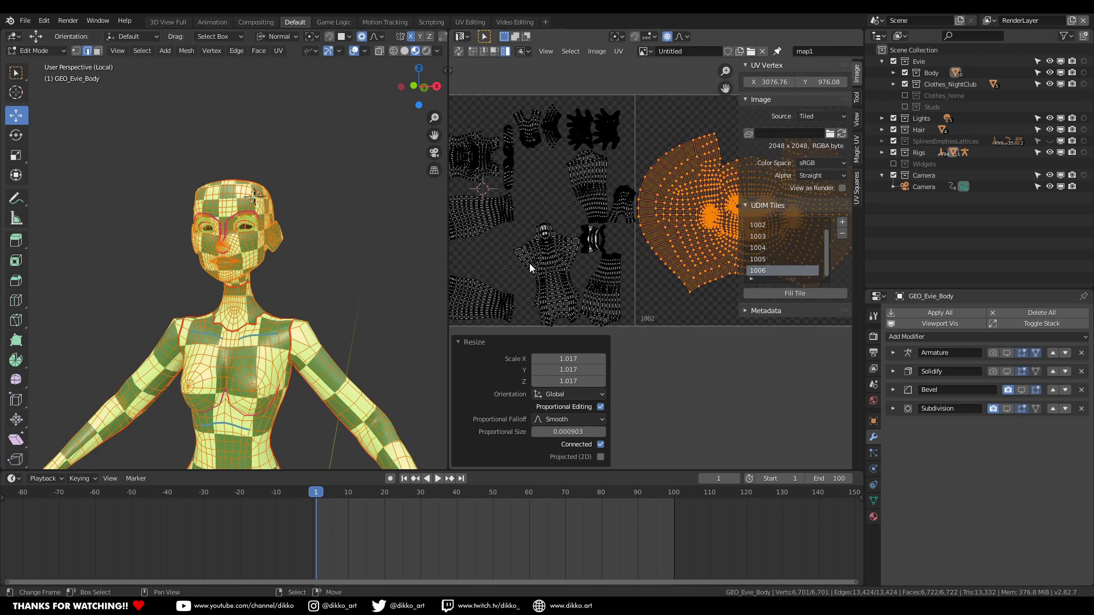
{"action": "middle_click_drag", "start_coordinate": [546, 145], "coordinate": [563, 250]}
{"action": "right_click", "coordinate": [559, 163]}
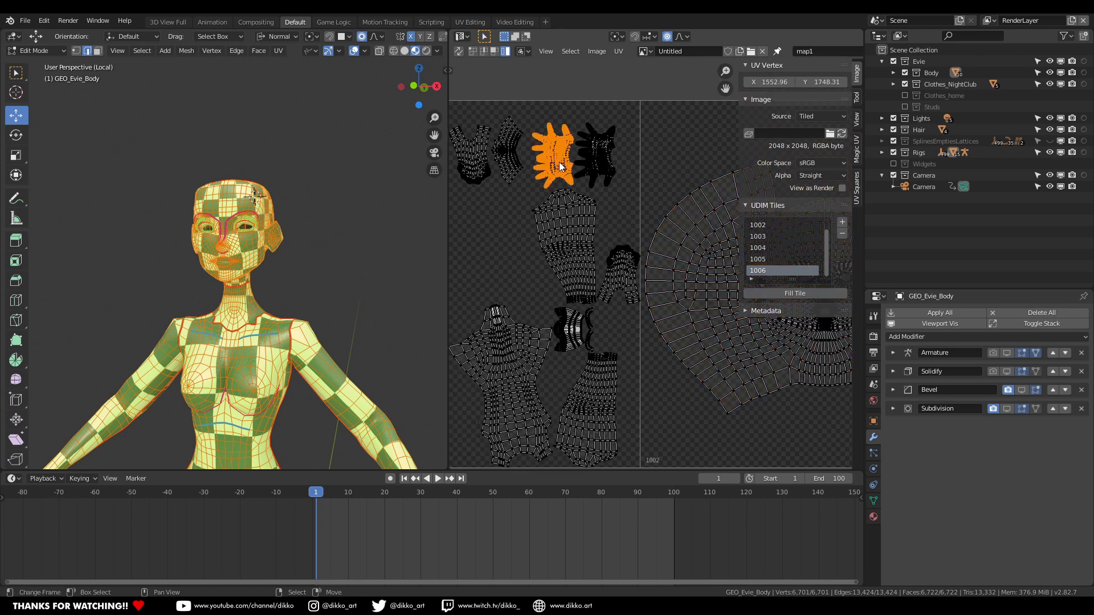
{"action": "scroll", "coordinate": [655, 269], "scroll_direction": "down", "scroll_amount": 3}
{"action": "middle_click_drag", "start_coordinate": [686, 302], "coordinate": [458, 269]}
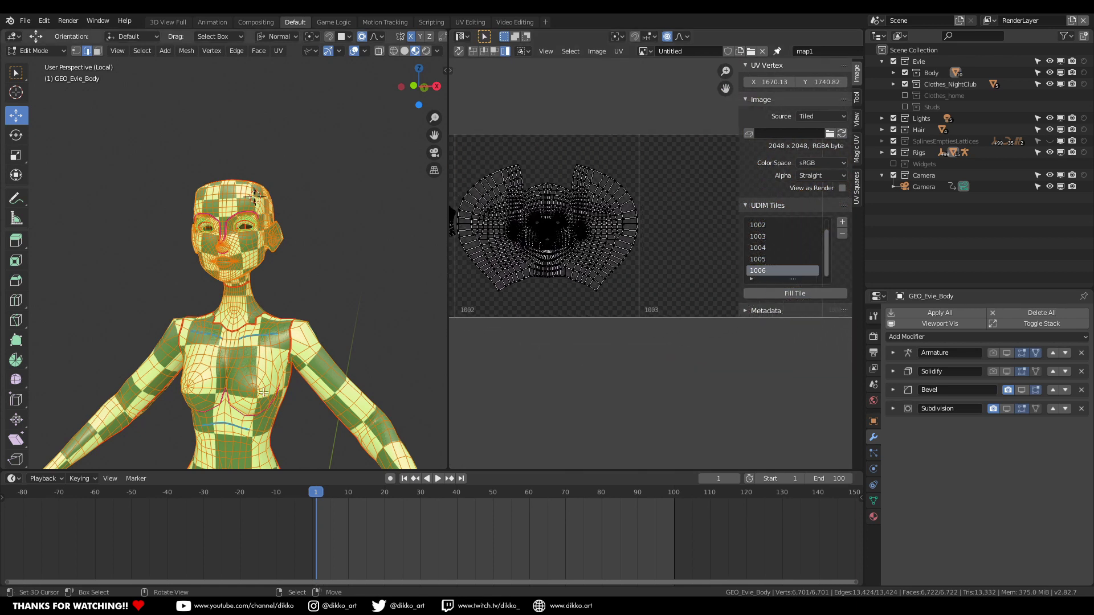
{"action": "middle_click_drag", "start_coordinate": [263, 393], "coordinate": [260, 265]}
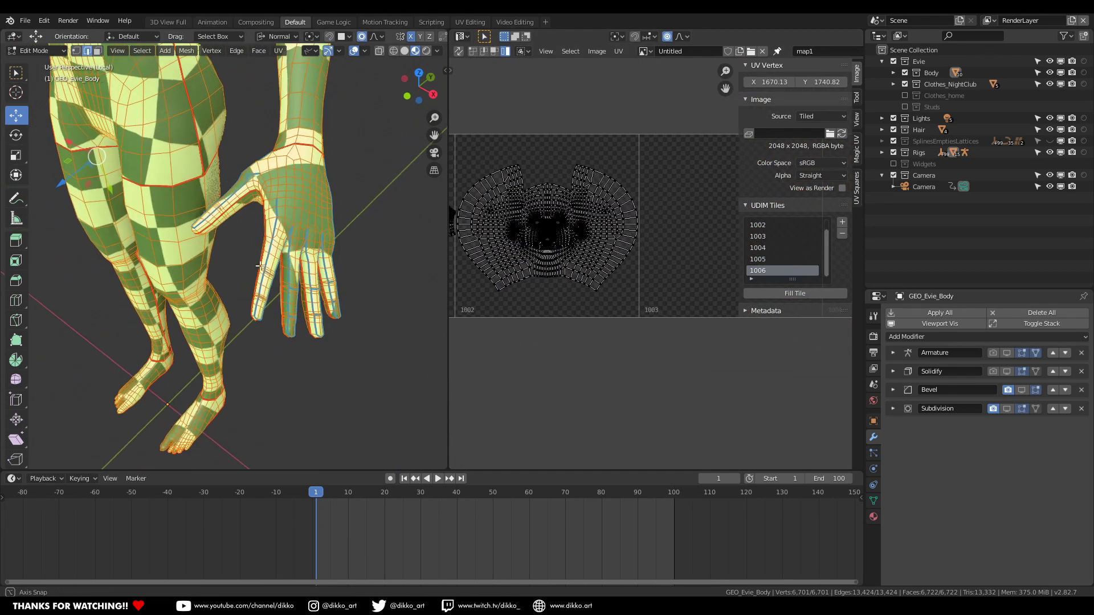
{"action": "scroll", "coordinate": [260, 266], "scroll_direction": "up", "scroll_amount": 4}
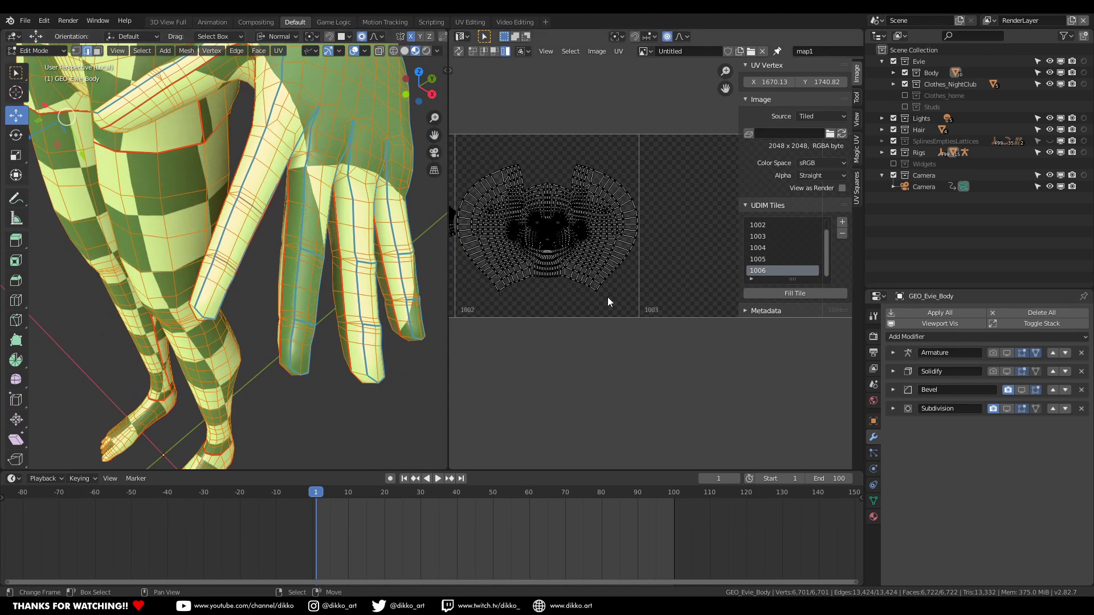
Step: Select both hand UV islands and move them from the first tile onto UDIM tile 1003
{"action": "middle_click_drag", "start_coordinate": [608, 302], "coordinate": [721, 325]}
{"action": "scroll", "coordinate": [518, 210], "scroll_direction": "up", "scroll_amount": 2}
{"action": "middle_click_drag", "start_coordinate": [483, 188], "coordinate": [623, 245]}
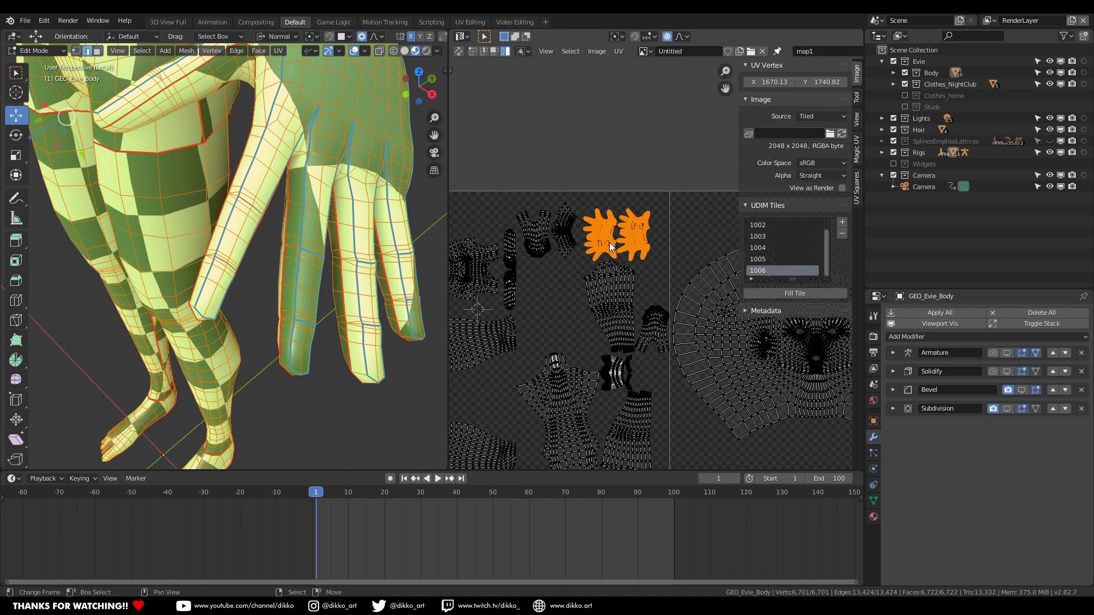
{"action": "scroll", "coordinate": [598, 255], "scroll_direction": "down", "scroll_amount": 3}
{"action": "middle_click_drag", "start_coordinate": [711, 340], "coordinate": [596, 295]}
{"action": "scroll", "coordinate": [671, 326], "scroll_direction": "down", "scroll_amount": 1}
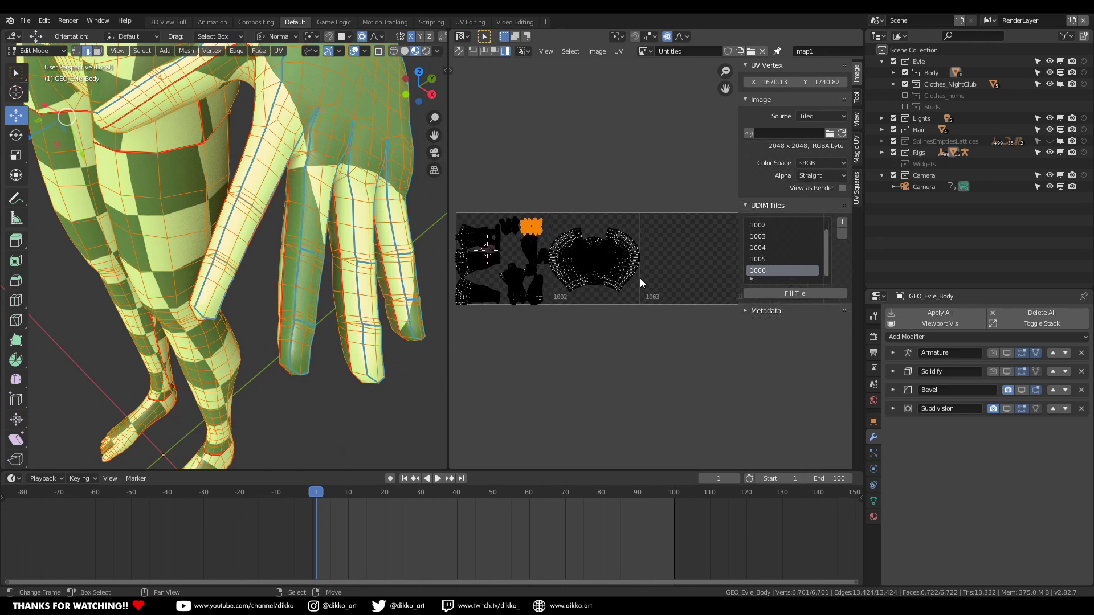
{"action": "key", "text": "g"}
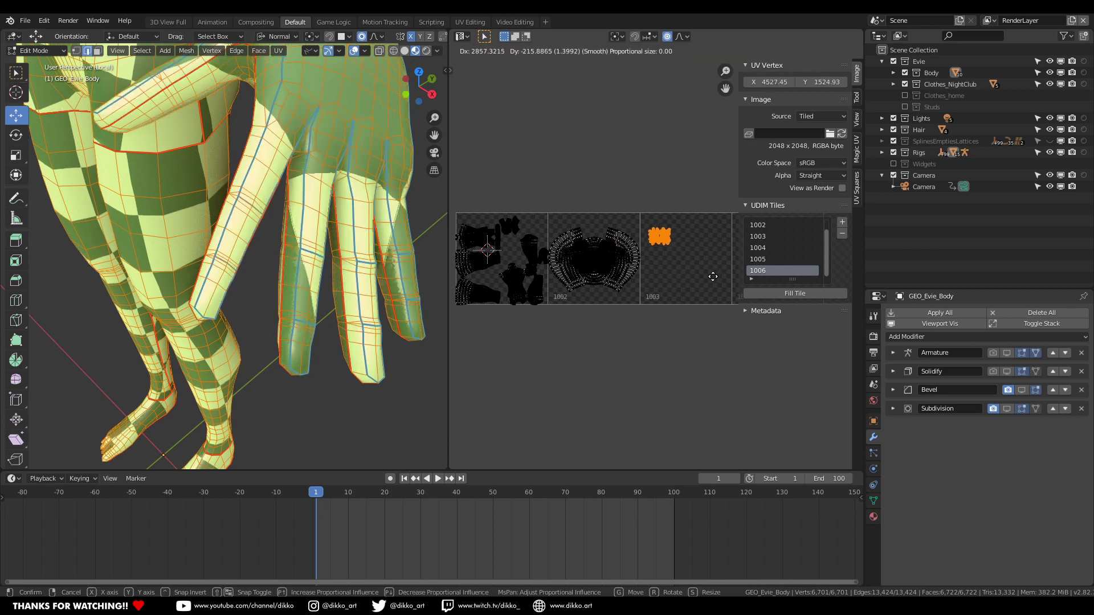
{"action": "left_click", "coordinate": [707, 288]}
Step: Scale the hand UV islands up by 2.117 and further, repositioning them to fill tile 1003
{"action": "key", "text": "s"}
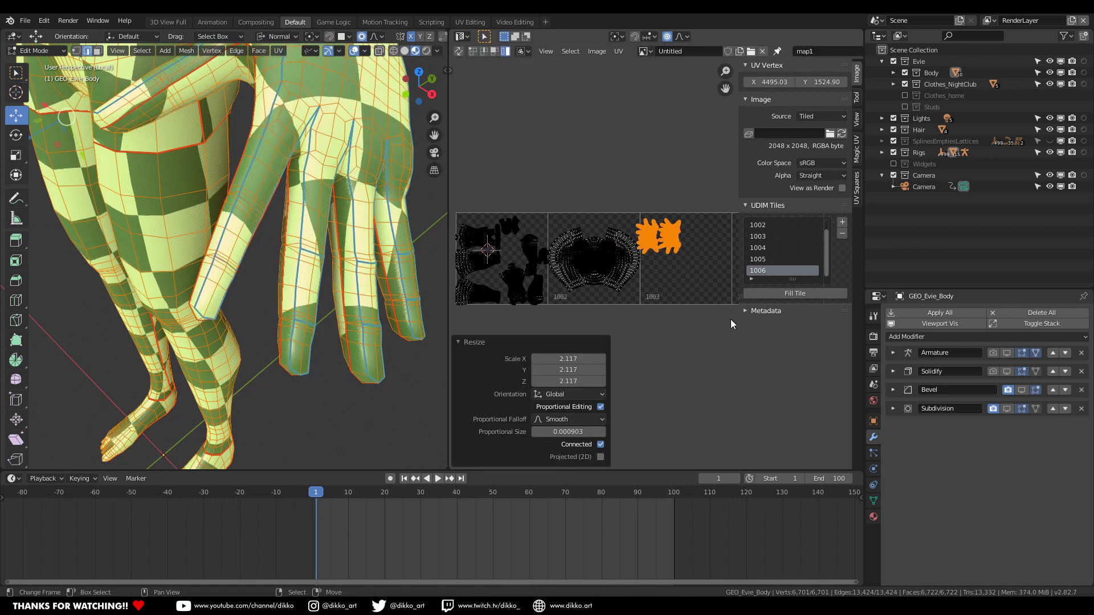
{"action": "middle_click_drag", "start_coordinate": [678, 279], "coordinate": [651, 288]}
{"action": "key", "text": "g"}
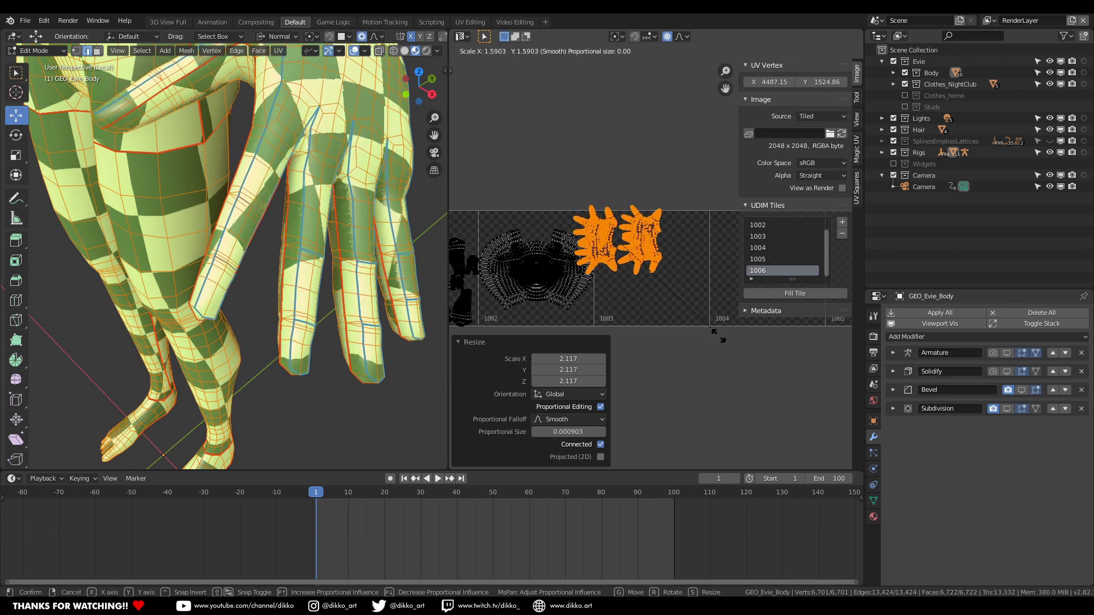
{"action": "left_click", "coordinate": [643, 311]}
{"action": "key", "text": "s"}
{"action": "left_click", "coordinate": [637, 306]}
Step: Move the foot UV islands onto tile 1003 below the hands, rotating the narrow island 180°
{"action": "middle_click_drag", "start_coordinate": [469, 288], "coordinate": [643, 281]}
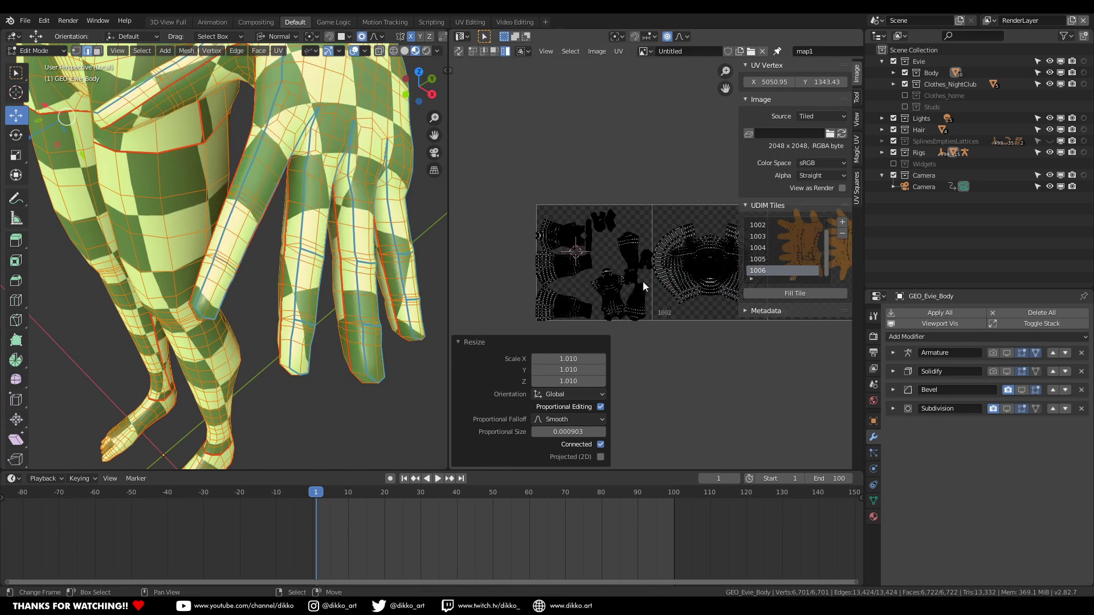
{"action": "scroll", "coordinate": [643, 282], "scroll_direction": "up", "scroll_amount": 4}
{"action": "key", "text": "r"}
{"action": "left_click", "coordinate": [666, 302]}
{"action": "middle_click_drag", "start_coordinate": [661, 319], "coordinate": [647, 258]}
{"action": "key", "text": "g"}
{"action": "left_click", "coordinate": [681, 259]}
{"action": "key", "text": "r"}
{"action": "key", "text": "g"}
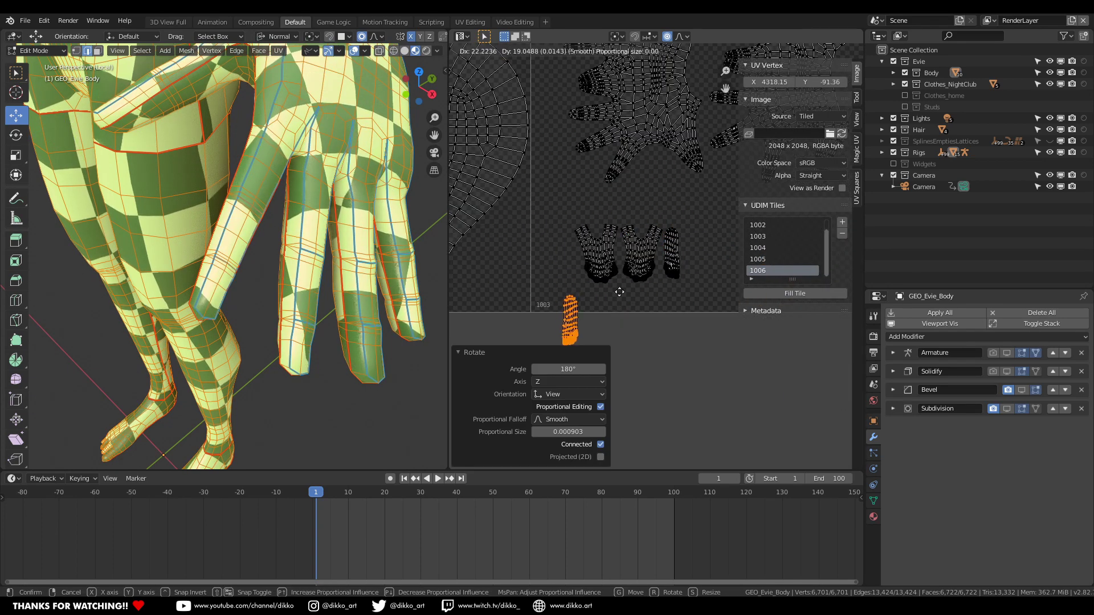
{"action": "left_click", "coordinate": [736, 231]}
Step: Move the front and back torso UV islands onto UDIM tile 1004, rotate them upright and enlarge them to fit
{"action": "scroll", "coordinate": [683, 251], "scroll_direction": "down", "scroll_amount": 2}
{"action": "left_click_drag", "start_coordinate": [499, 232], "coordinate": [626, 287]}
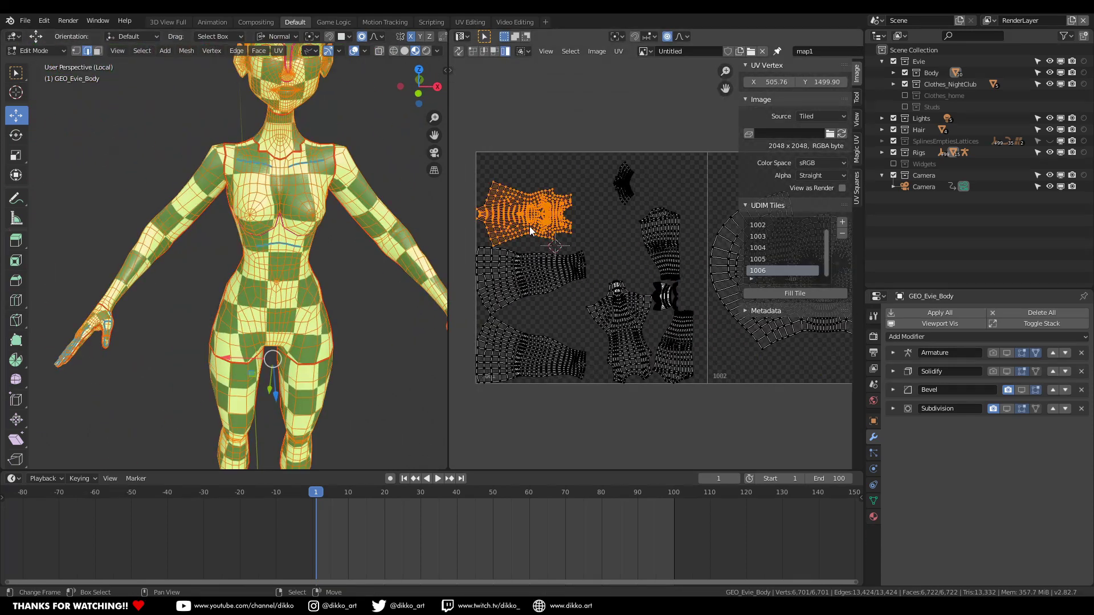
{"action": "key", "text": "Return"}
{"action": "left_click", "coordinate": [620, 327]}
{"action": "key", "text": "r"}
{"action": "key", "text": "g"}
{"action": "scroll", "coordinate": [626, 245], "scroll_direction": "down", "scroll_amount": 2}
{"action": "key", "text": "s"}
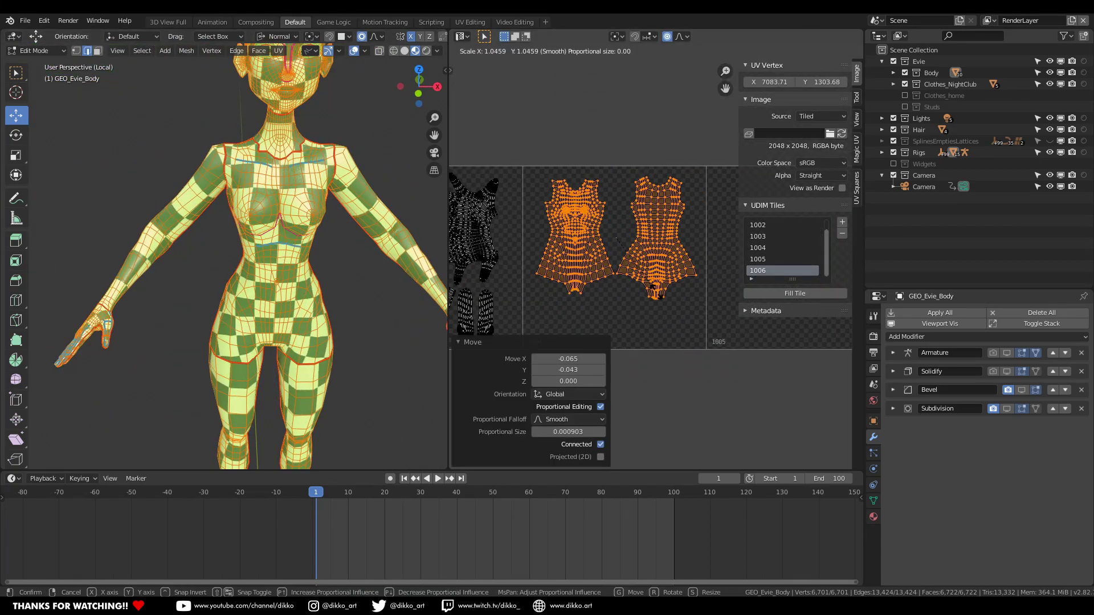
{"action": "left_click", "coordinate": [677, 258]}
{"action": "key", "text": "g"}
{"action": "left_click", "coordinate": [667, 254]}
Step: Place the pair of tapered limb UV islands side by side on UDIM tile 1005
{"action": "scroll", "coordinate": [666, 253], "scroll_direction": "down", "scroll_amount": 5}
{"action": "key", "text": "g"}
{"action": "left_click", "coordinate": [702, 282]}
{"action": "scroll", "coordinate": [650, 273], "scroll_direction": "up", "scroll_amount": 3}
{"action": "key", "text": "g"}
{"action": "left_click", "coordinate": [662, 272]}
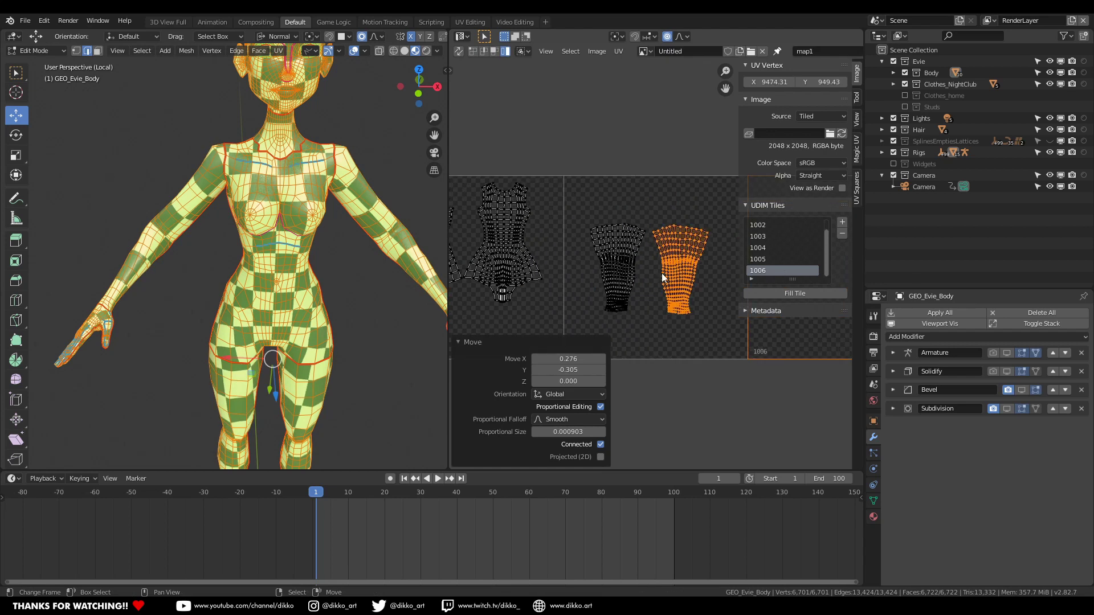
Step: Move the neck UV island onto tile 1002 beneath the head island and rotate it slightly to straighten it
{"action": "middle_click_drag", "start_coordinate": [662, 273], "coordinate": [827, 237]}
{"action": "key", "text": "g"}
{"action": "left_click", "coordinate": [675, 263]}
{"action": "scroll", "coordinate": [675, 264], "scroll_direction": "up", "scroll_amount": 2}
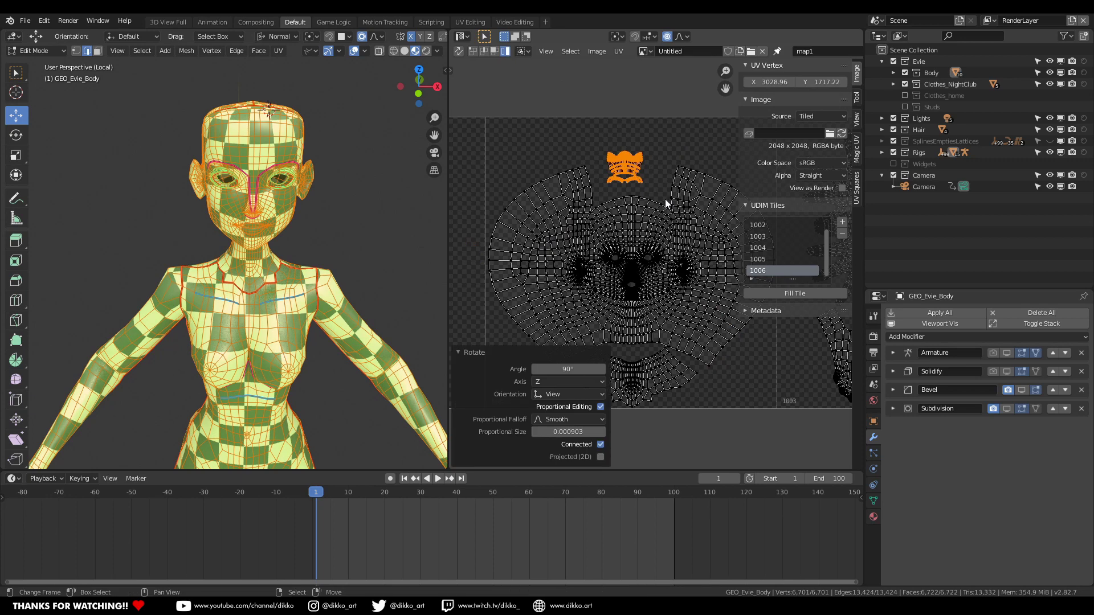
{"action": "scroll", "coordinate": [661, 198], "scroll_direction": "down", "scroll_amount": 3}
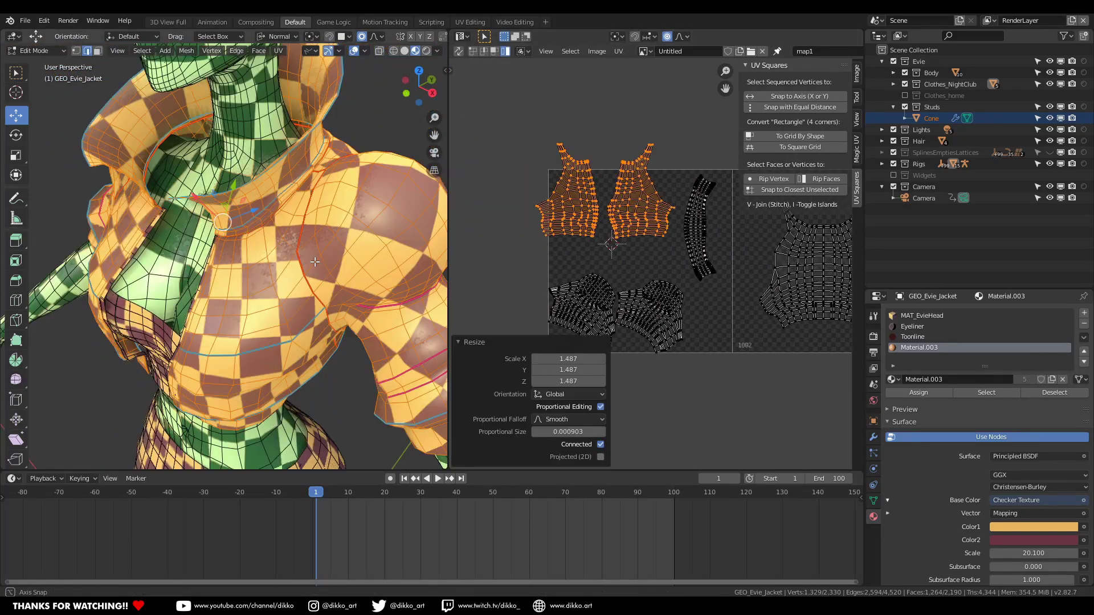
Step: Arrange the jacket and zipper UV islands across the UDIM tiles, rotating the back panel 90° and placing the zipper strip on tile 1003
{"action": "left_click", "coordinate": [246, 277]}
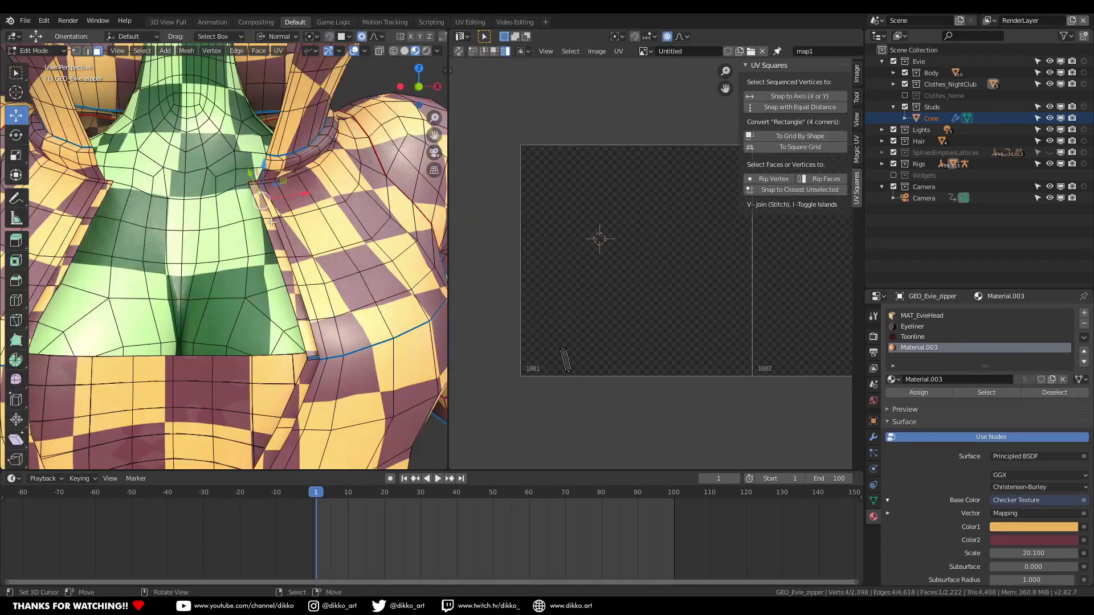
{"action": "key", "text": "l"}
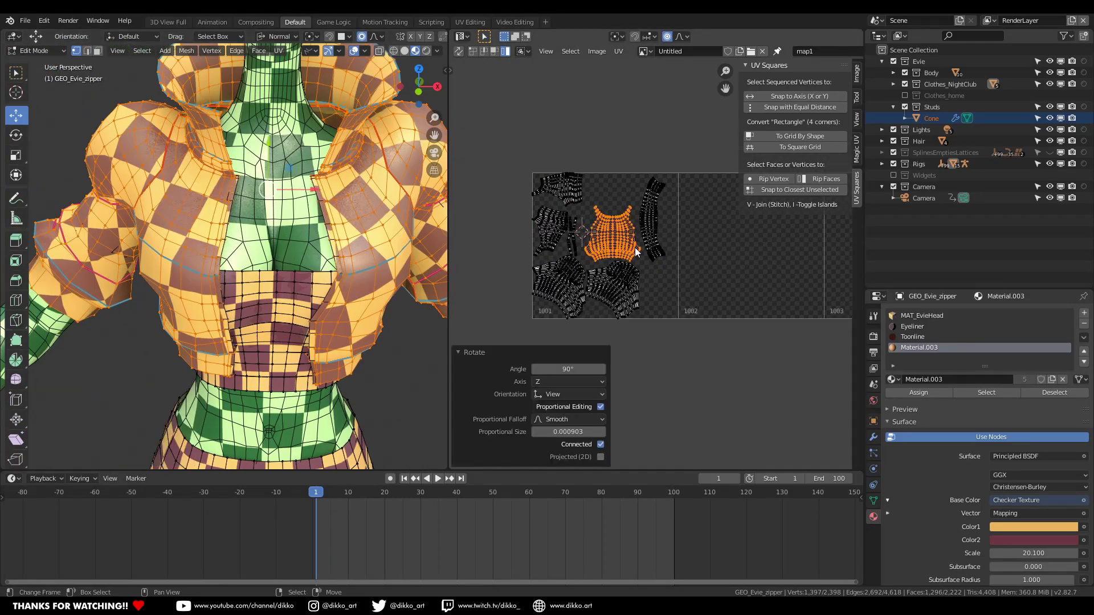
{"action": "key", "text": "s"}
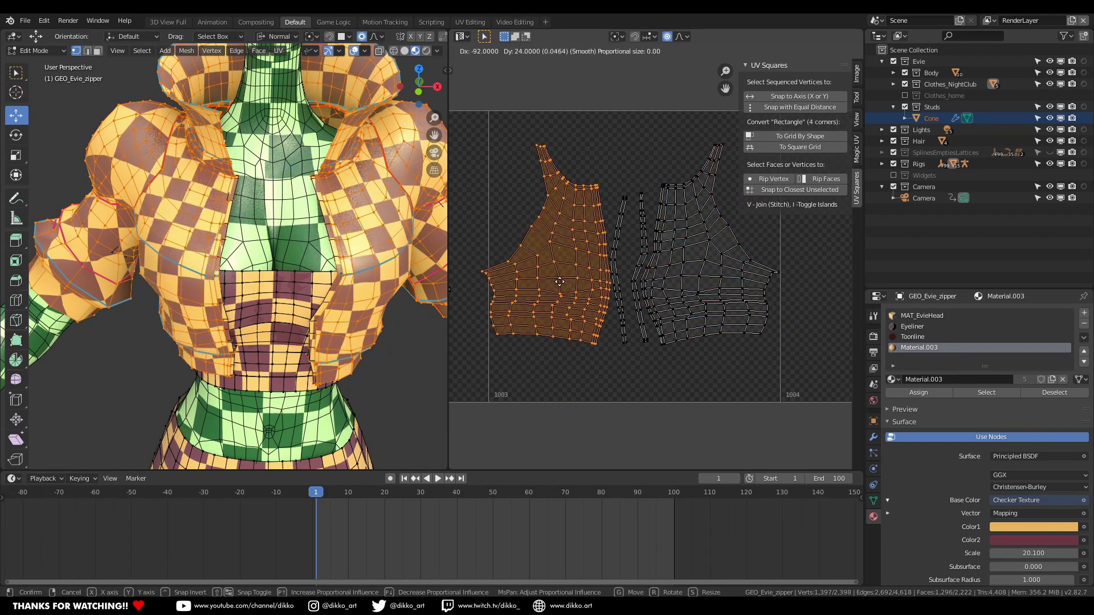
{"action": "left_click", "coordinate": [634, 295]}
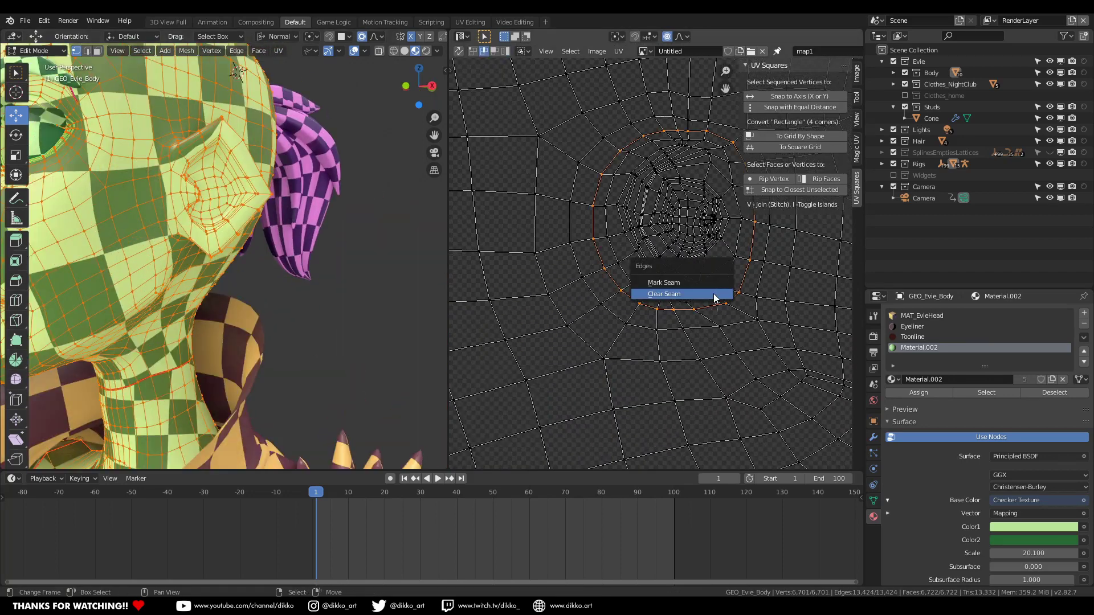
Step: Clear the seam on the edge loop around the ear, and shrink and reposition the ear UV islands on the head's tile
{"action": "left_click", "coordinate": [716, 295]}
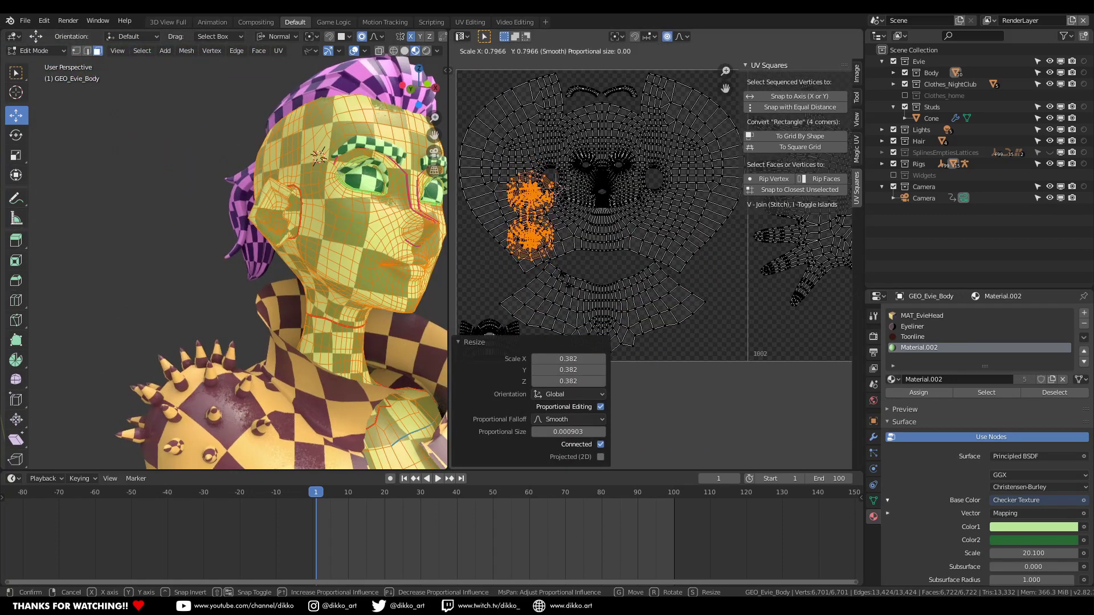
{"action": "key", "text": "g"}
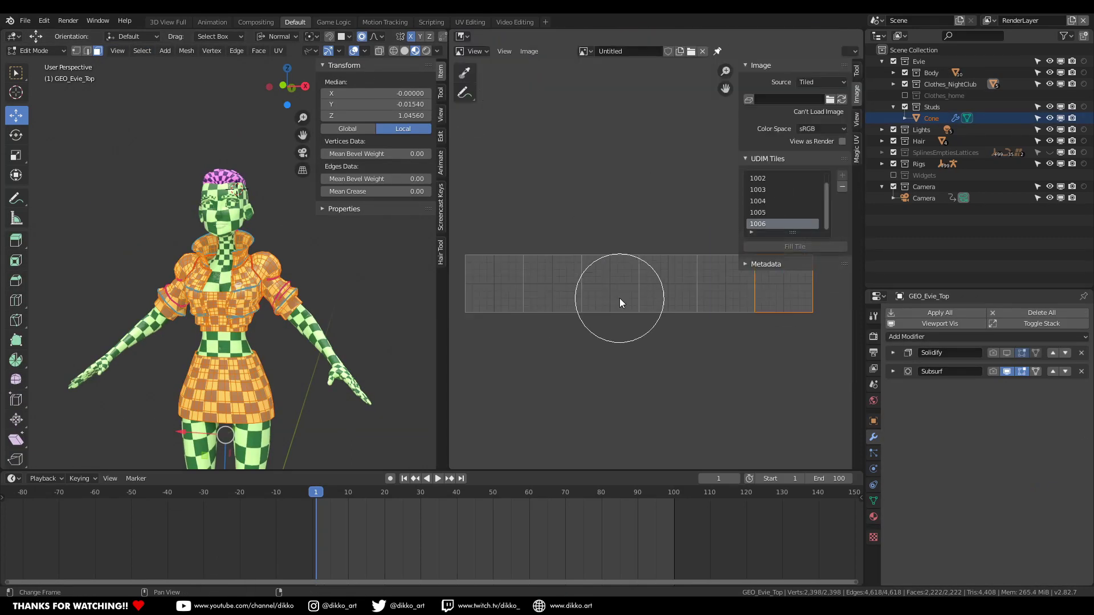
Step: Set the area beside the 3D viewport to the UV Editor
{"action": "left_click", "coordinate": [461, 36]}
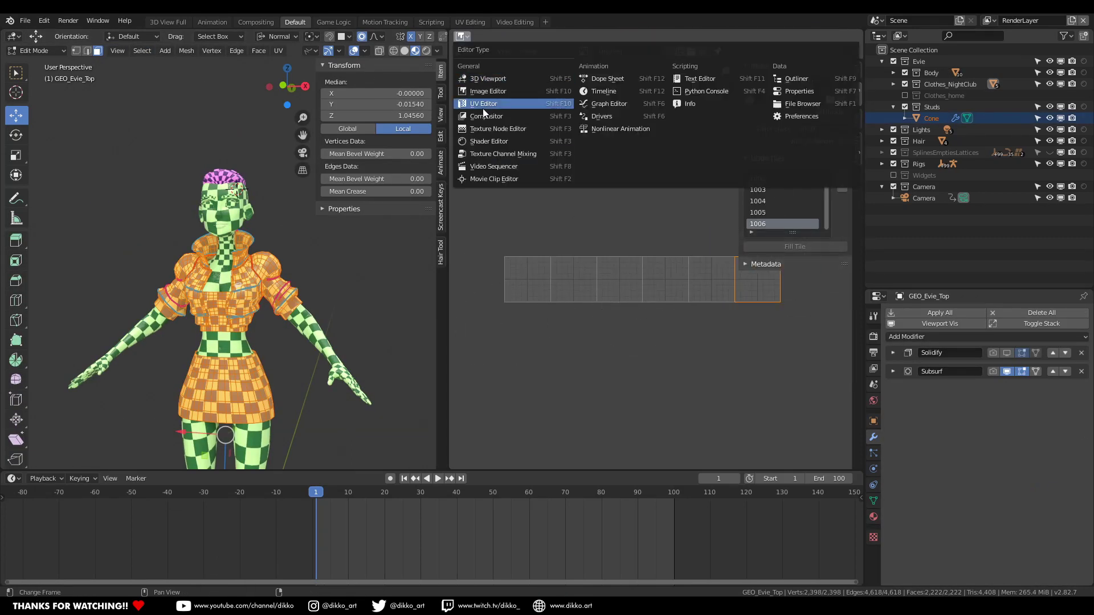
{"action": "left_click", "coordinate": [483, 106]}
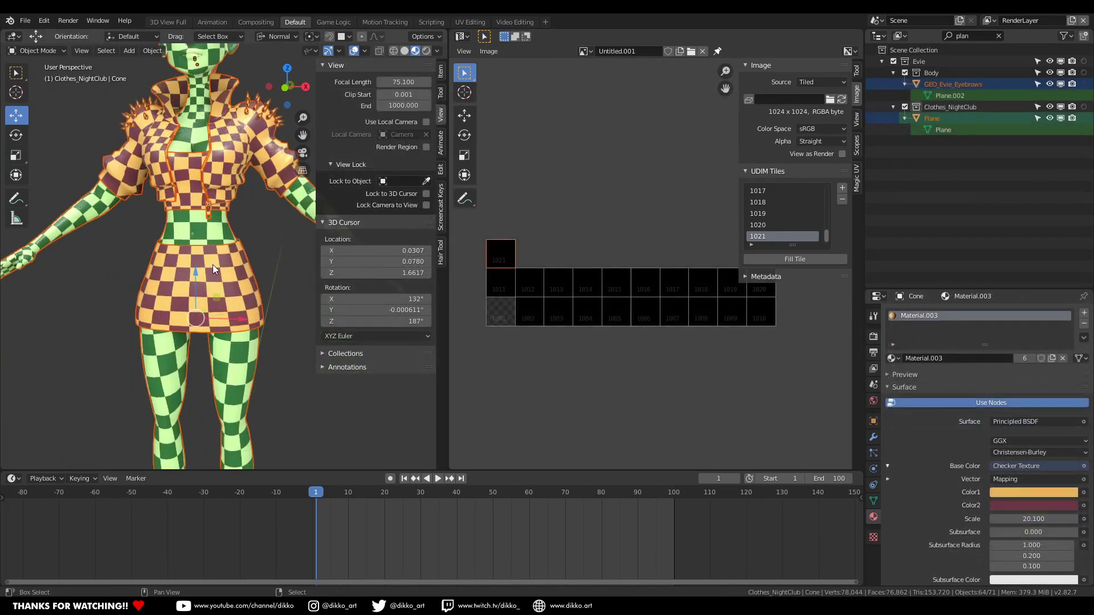
Step: Enter Edit Mode on all selected character meshes and examine how their UV islands are distributed across the UDIM tiles
{"action": "middle_click_drag", "start_coordinate": [213, 265], "coordinate": [196, 333], "text": "shift"}
{"action": "scroll", "coordinate": [198, 344], "scroll_direction": "down", "scroll_amount": 1}
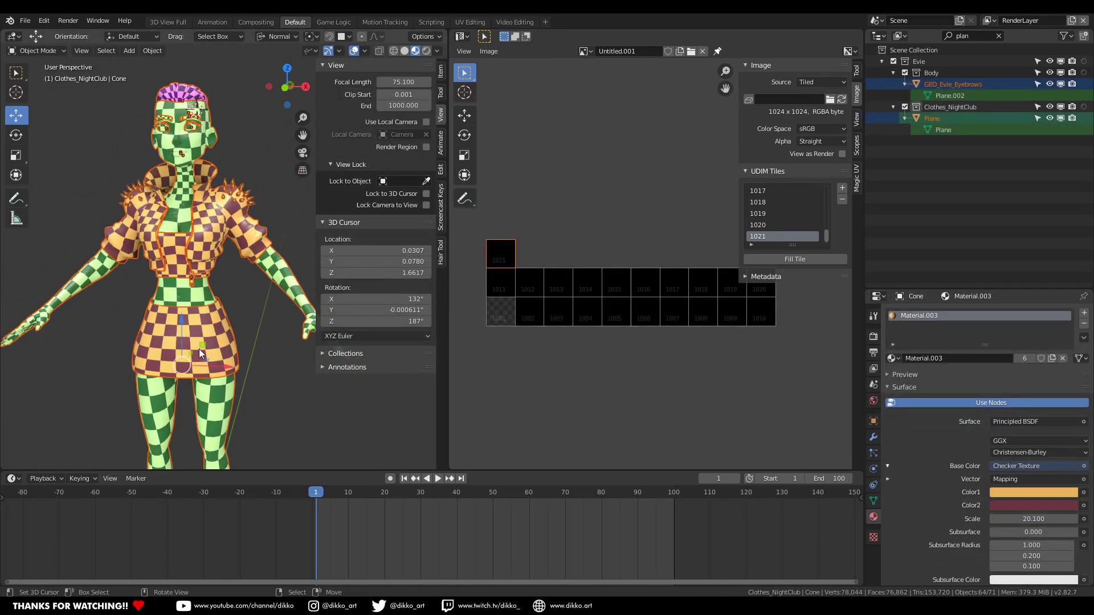
{"action": "key", "text": "Tab"}
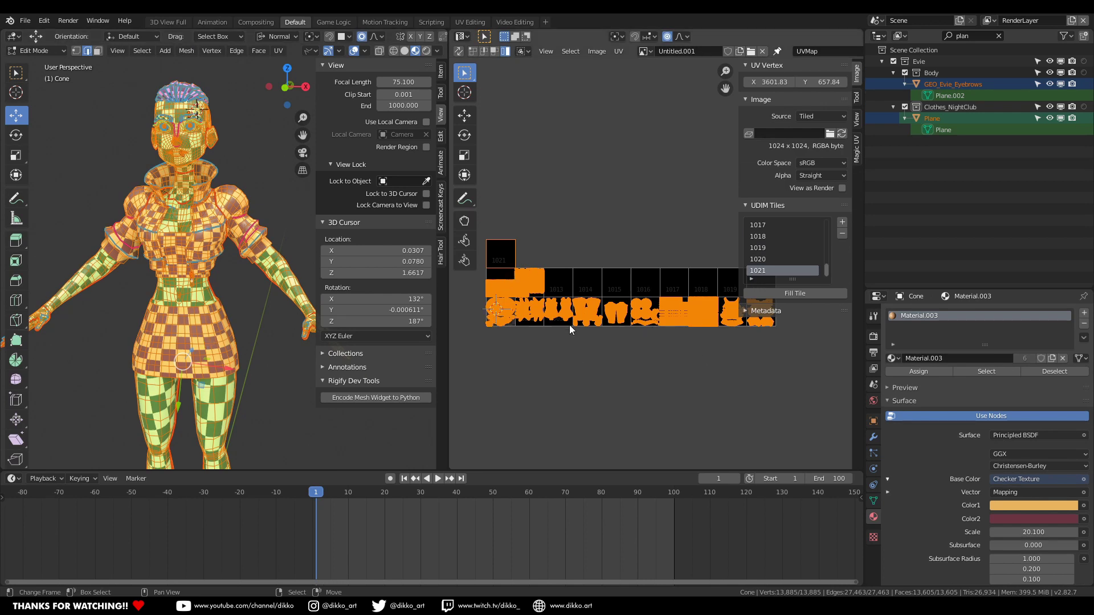
{"action": "scroll", "coordinate": [523, 388], "scroll_direction": "up", "scroll_amount": 4}
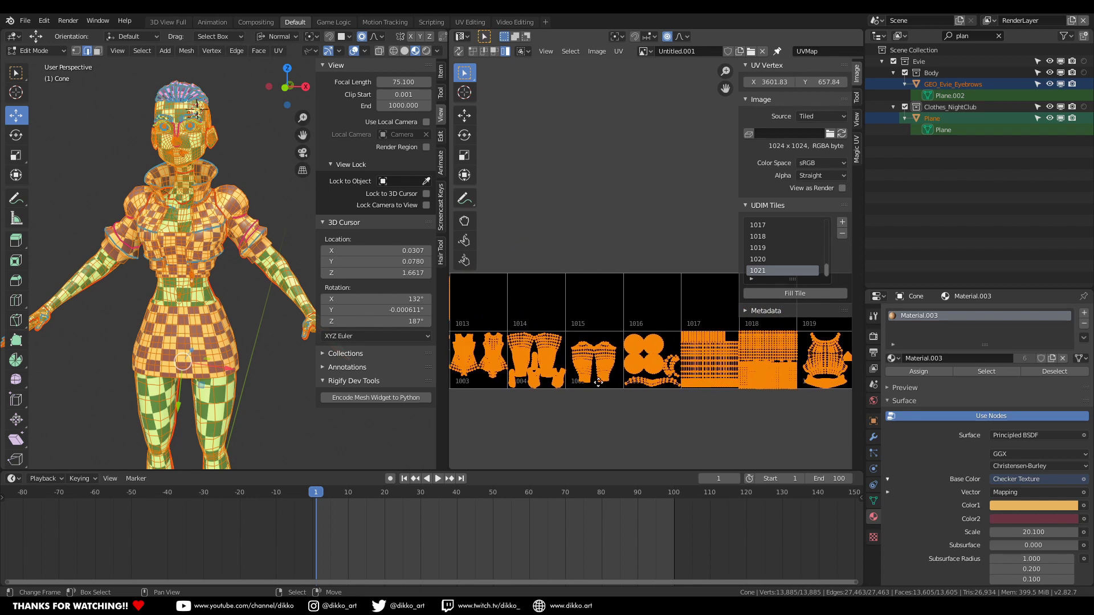
{"action": "scroll", "coordinate": [759, 368], "scroll_direction": "down", "scroll_amount": 10, "text": "ctrl"}
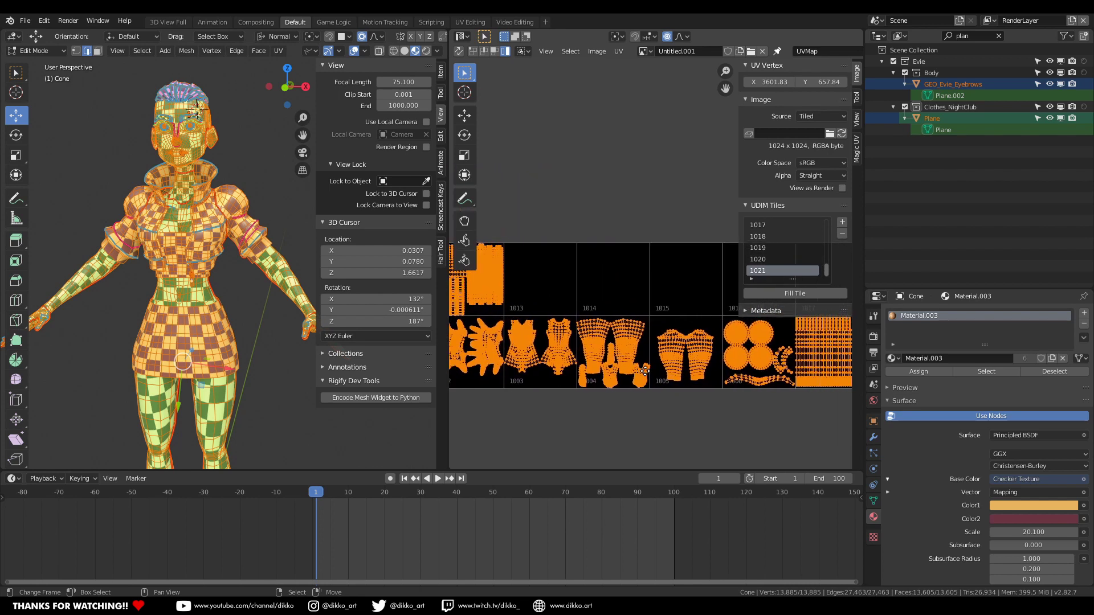
{"action": "middle_click_drag", "start_coordinate": [778, 369], "coordinate": [778, 369]}
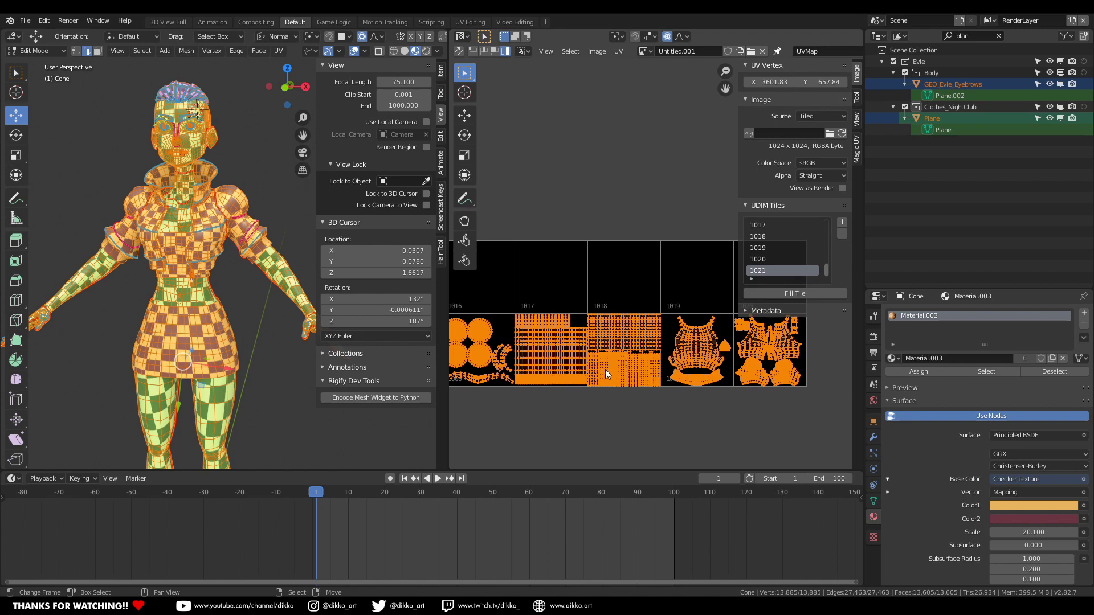
Step: Examine the body, hair and clothing UV islands across the UDIM tiles up close, and leave Edit Mode
{"action": "scroll", "coordinate": [655, 365], "scroll_direction": "up", "scroll_amount": 4}
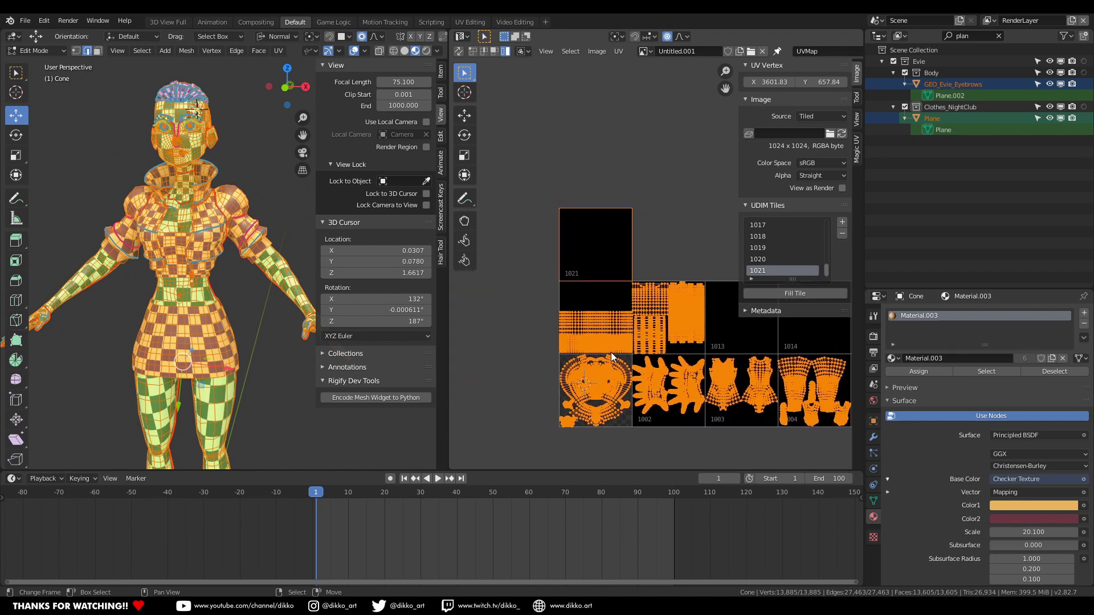
{"action": "scroll", "coordinate": [556, 360], "scroll_direction": "up", "scroll_amount": 2}
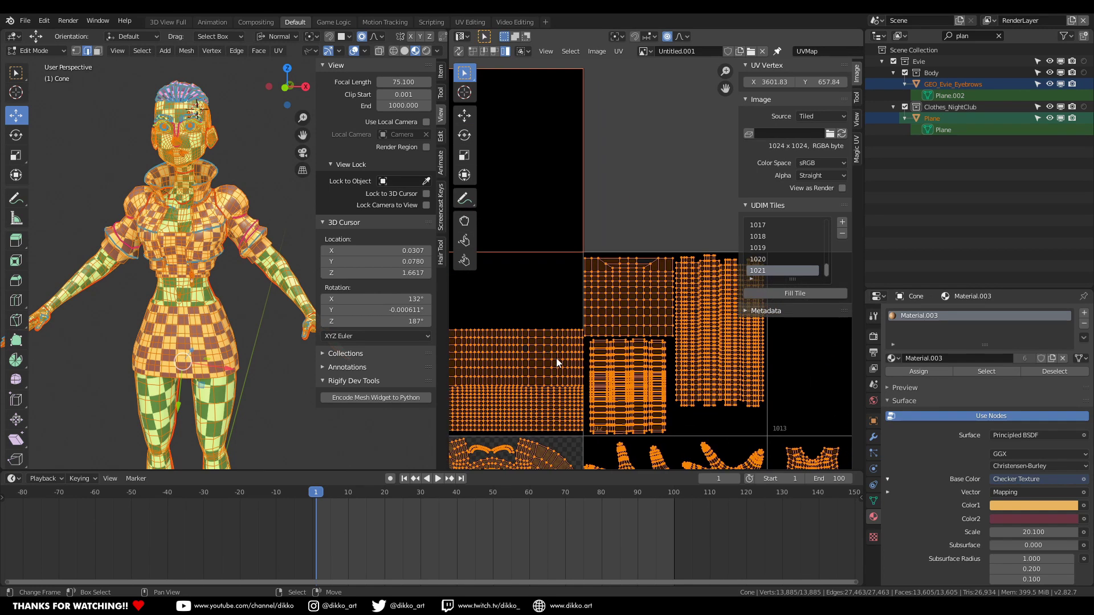
{"action": "middle_click_drag", "start_coordinate": [536, 400], "coordinate": [572, 390]}
{"action": "scroll", "coordinate": [568, 398], "scroll_direction": "down", "scroll_amount": 3}
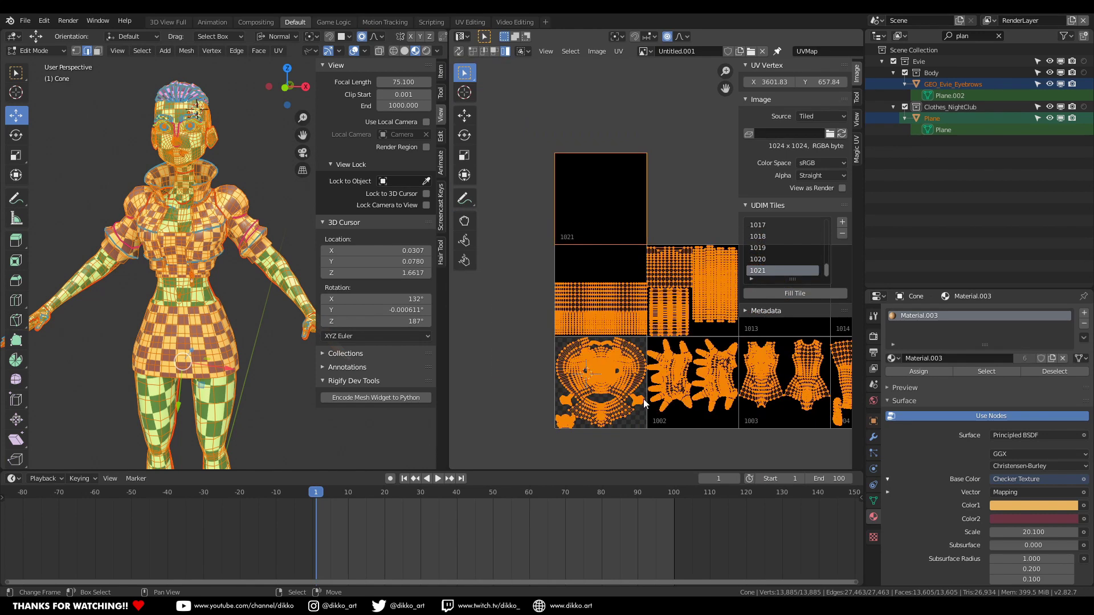
{"action": "scroll", "coordinate": [663, 409], "scroll_direction": "up", "scroll_amount": 1}
{"action": "middle_click_drag", "start_coordinate": [700, 414], "coordinate": [627, 285]}
{"action": "key", "text": "Tab"}
{"action": "scroll", "coordinate": [238, 340], "scroll_direction": "down", "scroll_amount": 4}
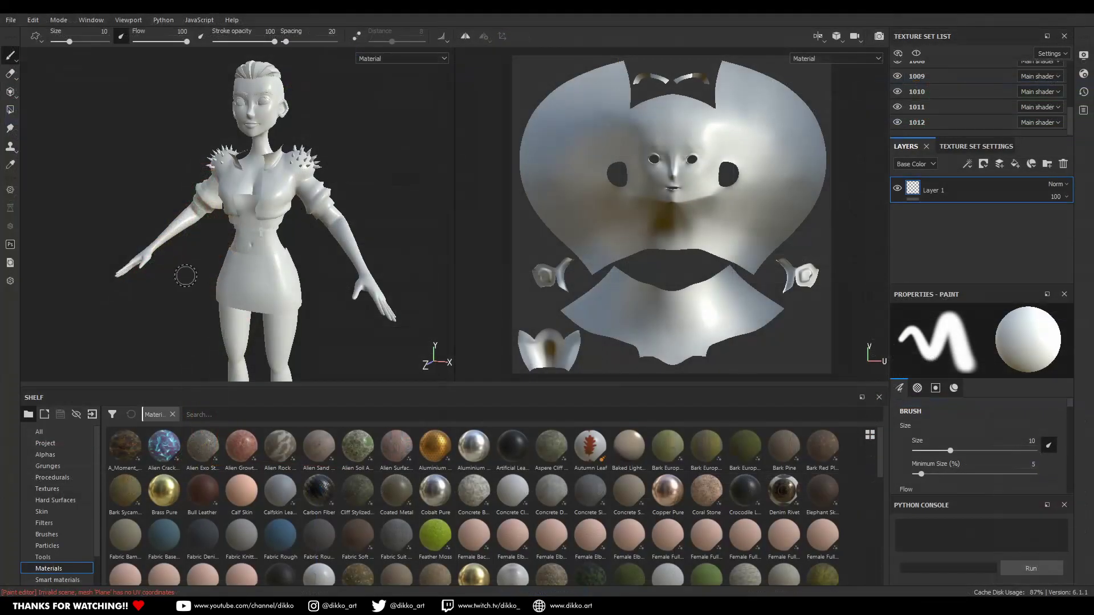
Step: Switch to Substance Painter and inspect the whole imported character in the 3D view
{"action": "mouse_move", "coordinate": [186, 275]}
{"action": "left_mouse_down", "text": "alt"}
{"action": "mouse_move", "coordinate": [369, 298]}
{"action": "mouse_move", "coordinate": [230, 360]}
{"action": "mouse_move", "coordinate": [177, 342]}
{"action": "left_mouse_up", "text": "alt"}
{"action": "middle_click_drag", "start_coordinate": [188, 345], "coordinate": [188, 225], "text": "alt"}
{"action": "right_click_drag", "start_coordinate": [218, 228], "coordinate": [184, 269], "text": "alt"}
{"action": "middle_click_drag", "start_coordinate": [315, 151], "coordinate": [313, 158], "text": "alt"}
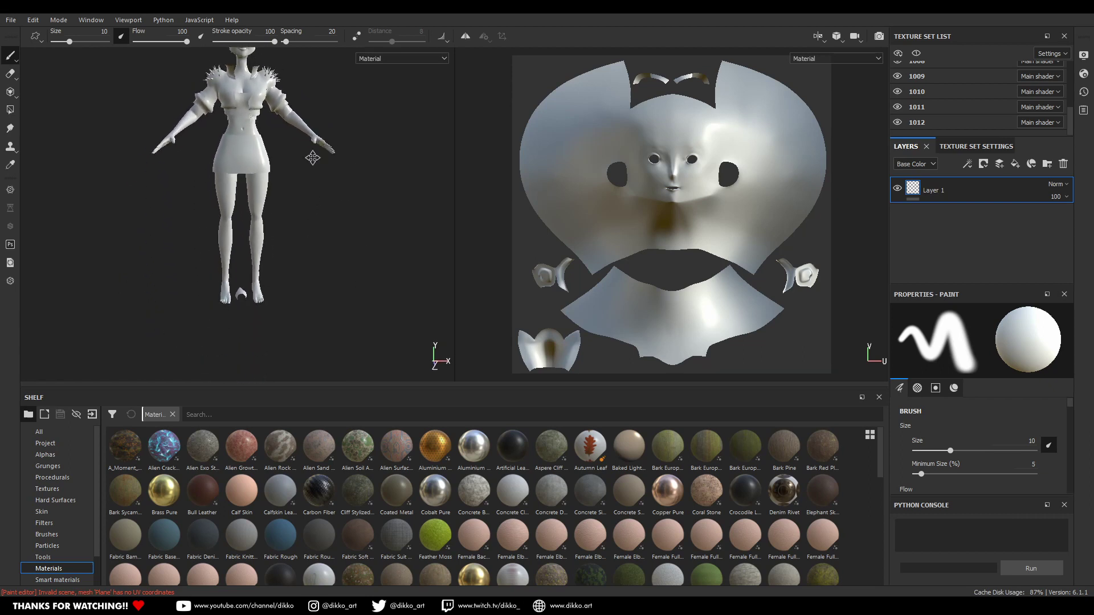
{"action": "mouse_move", "coordinate": [313, 157]}
{"action": "left_mouse_down", "text": "alt"}
{"action": "mouse_move", "coordinate": [344, 234]}
{"action": "mouse_move", "coordinate": [91, 247]}
{"action": "mouse_move", "coordinate": [386, 247]}
{"action": "mouse_move", "coordinate": [395, 320]}
{"action": "mouse_move", "coordinate": [413, 275]}
{"action": "mouse_move", "coordinate": [624, 248]}
{"action": "mouse_move", "coordinate": [426, 257]}
{"action": "mouse_move", "coordinate": [327, 238]}
{"action": "mouse_move", "coordinate": [268, 245]}
{"action": "left_mouse_up", "text": "alt"}
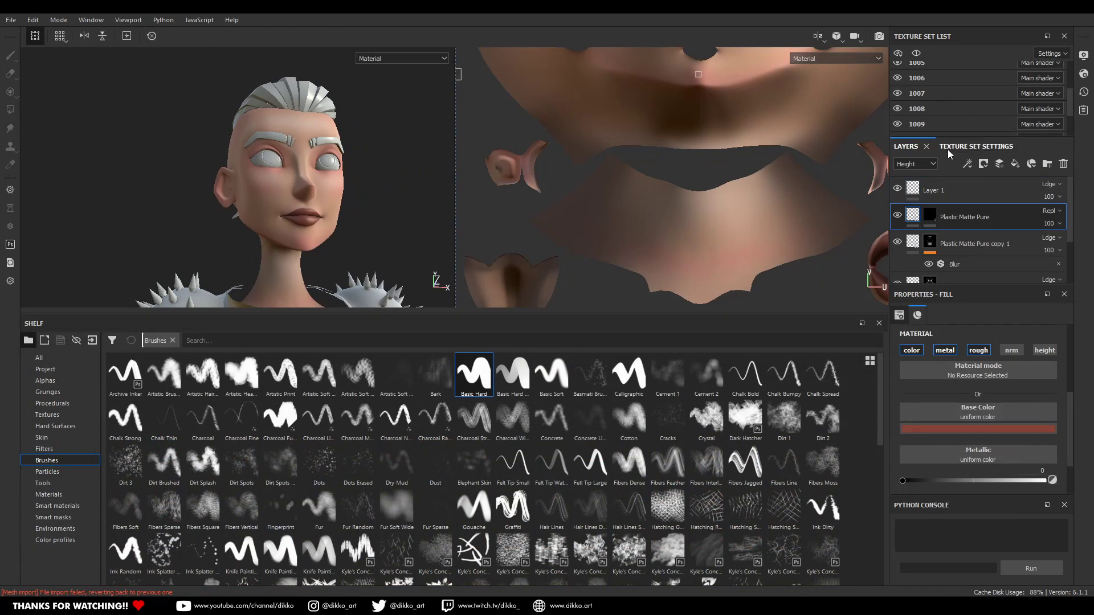
Step: Toggle the visibility of texture sets 1011 and 1005, and view the UV layouts of sets 1003 and 1001
{"action": "left_click", "coordinate": [898, 108]}
{"action": "scroll", "coordinate": [897, 121], "scroll_direction": "down", "scroll_amount": 3}
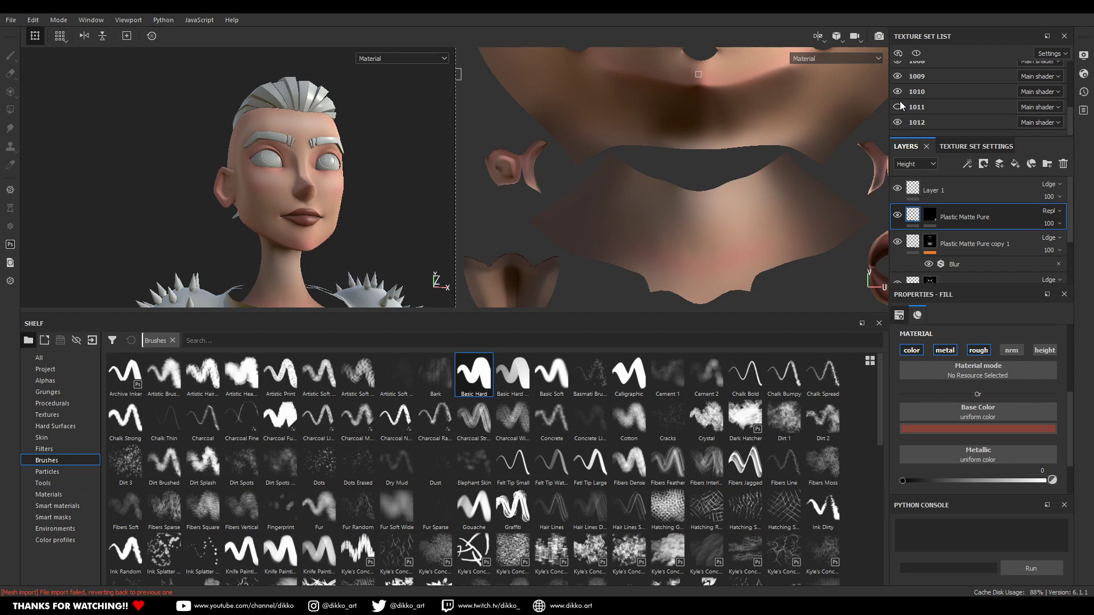
{"action": "scroll", "coordinate": [902, 98], "scroll_direction": "up", "scroll_amount": 4}
{"action": "left_click", "coordinate": [898, 83]}
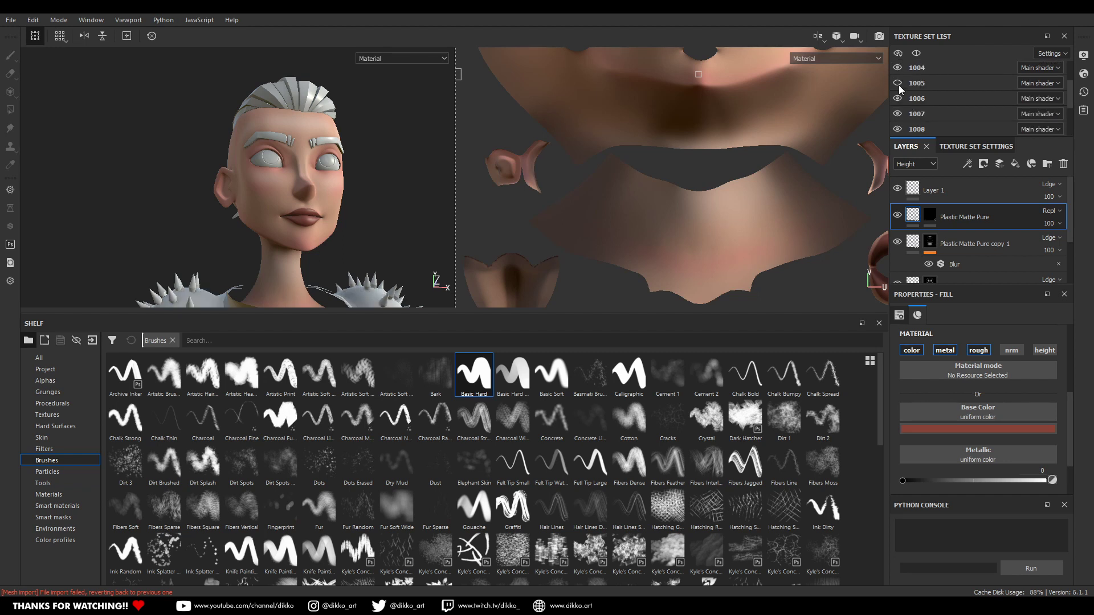
{"action": "scroll", "coordinate": [906, 93], "scroll_direction": "up", "scroll_amount": 2}
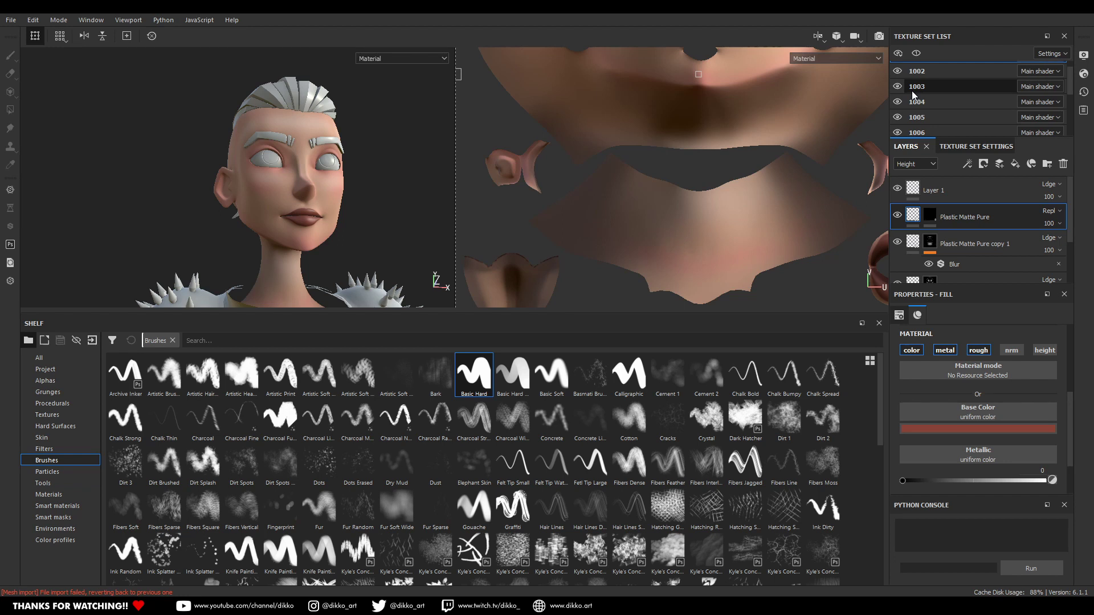
{"action": "left_click", "coordinate": [912, 90]}
{"action": "scroll", "coordinate": [944, 111], "scroll_direction": "up", "scroll_amount": 1}
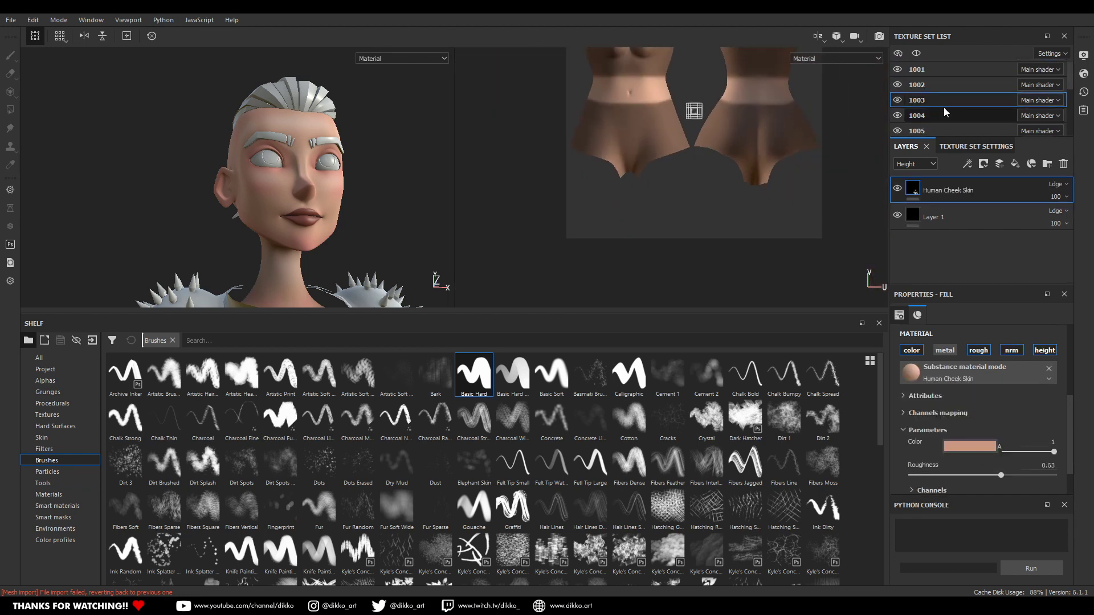
{"action": "left_click", "coordinate": [920, 90]}
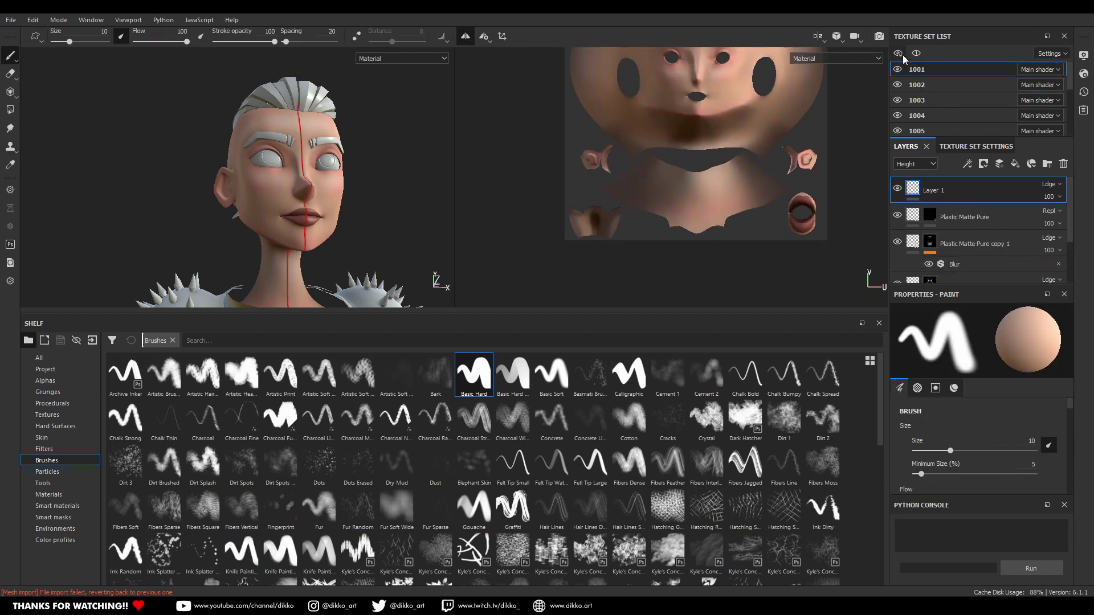
Step: Hide all texture sets and view the UV layouts of 1002, 1003, 1004, 1008, 1009, 1010, 1011 and 1012 in order
{"action": "left_click", "coordinate": [902, 56]}
{"action": "left_click", "coordinate": [896, 84]}
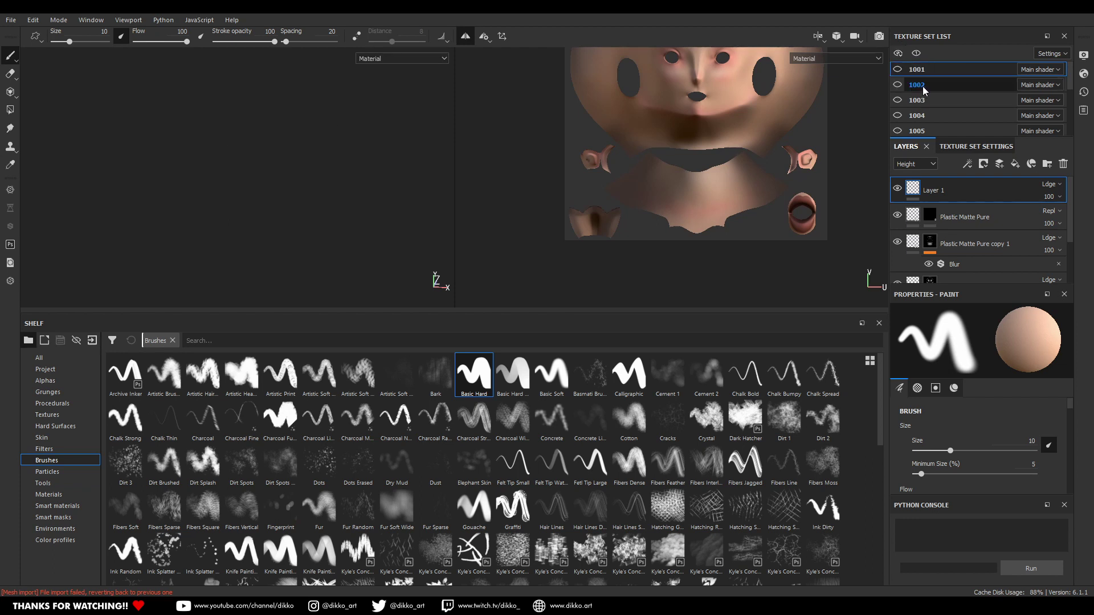
{"action": "left_click", "coordinate": [924, 86]}
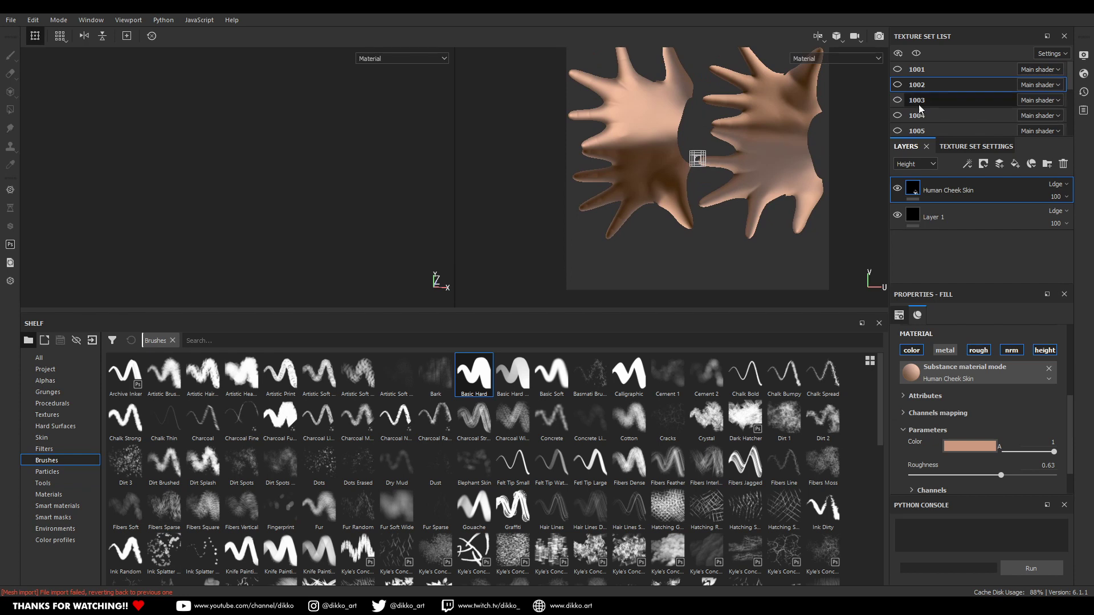
{"action": "left_click", "coordinate": [919, 104]}
{"action": "left_click", "coordinate": [920, 118]}
{"action": "scroll", "coordinate": [919, 116], "scroll_direction": "down", "scroll_amount": 2}
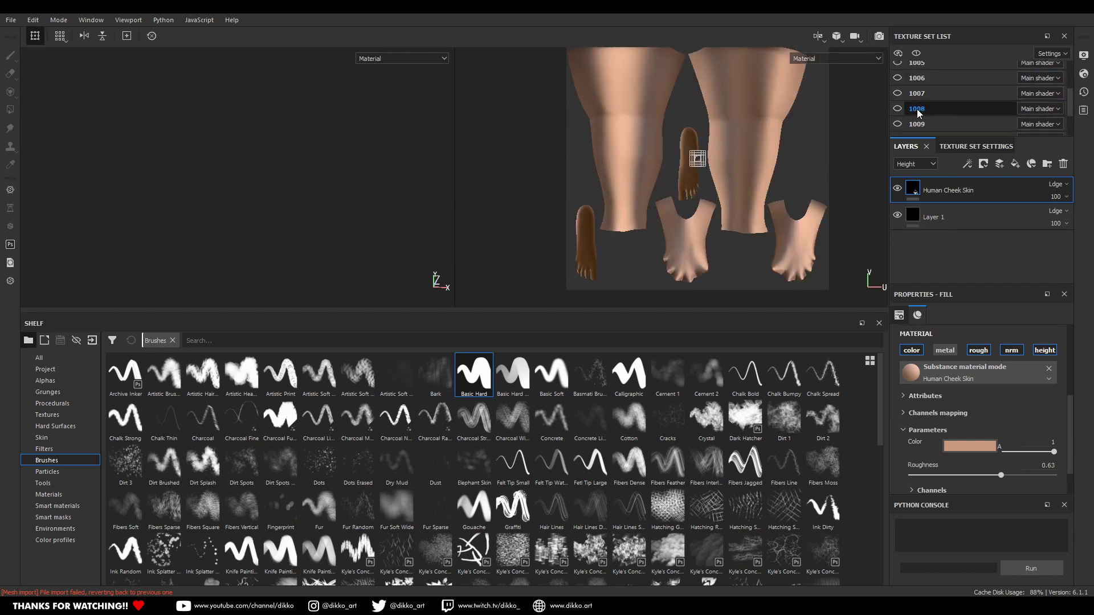
{"action": "left_click", "coordinate": [918, 114]}
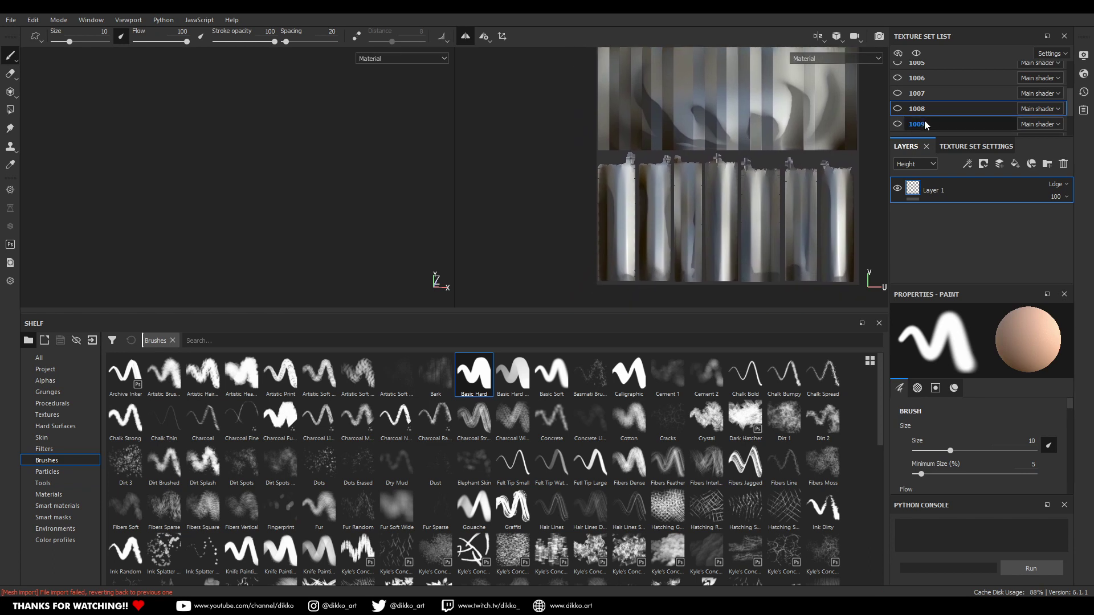
{"action": "left_click", "coordinate": [922, 123]}
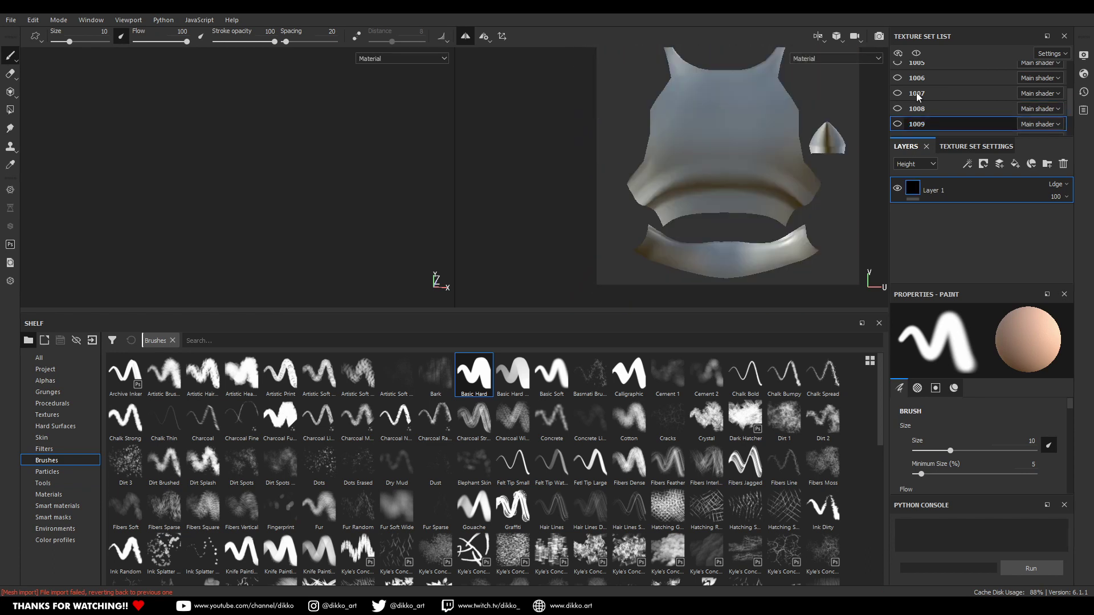
{"action": "scroll", "coordinate": [920, 93], "scroll_direction": "down", "scroll_amount": 3}
{"action": "left_click", "coordinate": [922, 94]}
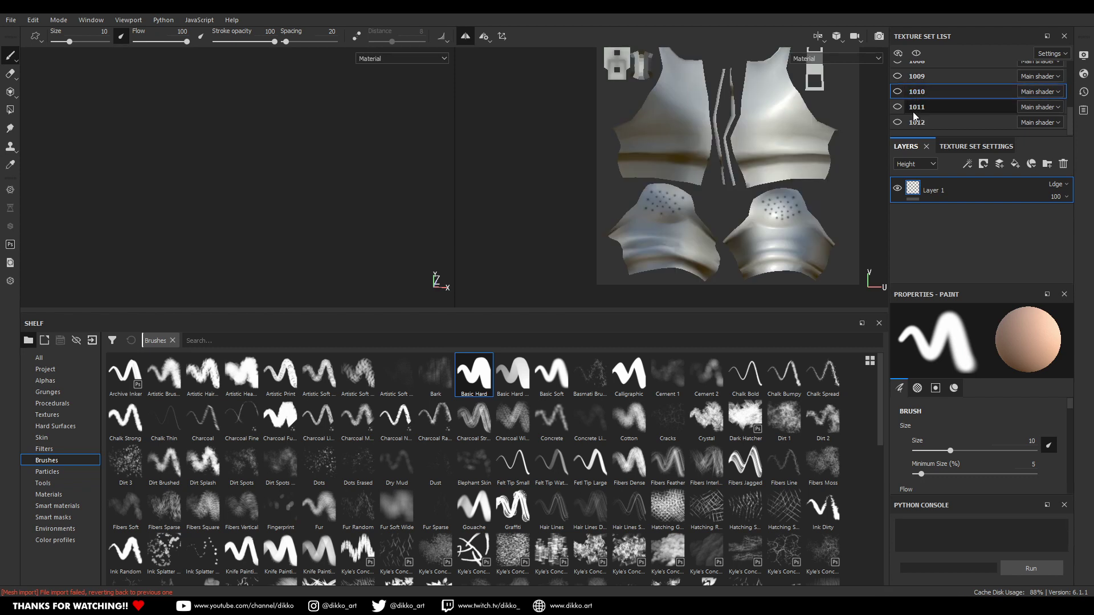
{"action": "left_click", "coordinate": [915, 110]}
{"action": "left_click", "coordinate": [917, 124]}
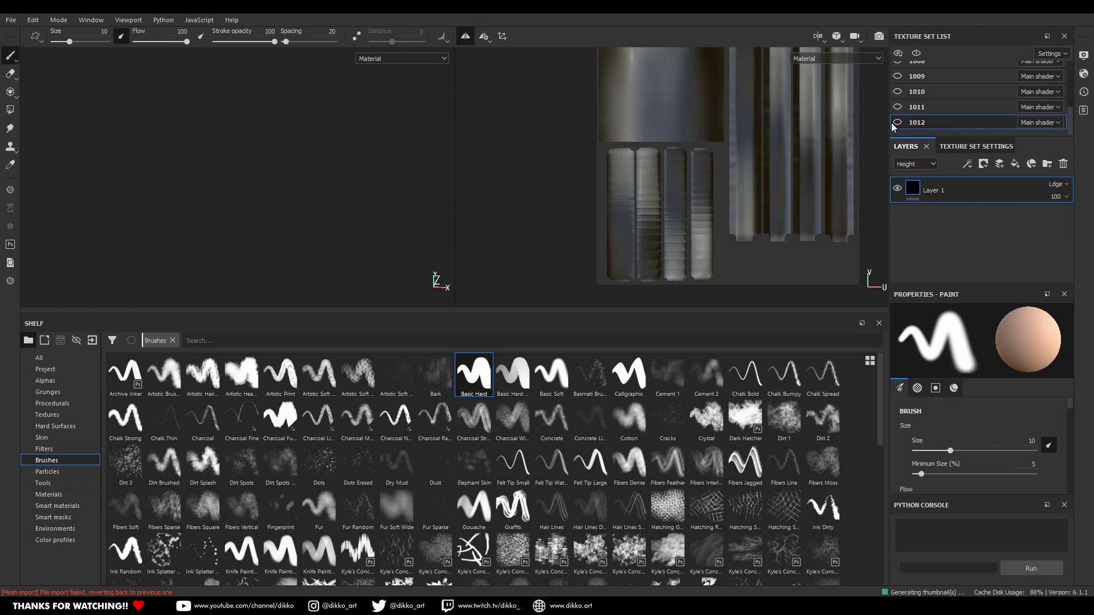
Step: Show only texture sets 1011 and 1012 and inspect their collar geometry from several angles
{"action": "left_click", "coordinate": [895, 124]}
{"action": "left_click", "coordinate": [896, 123]}
{"action": "left_click", "coordinate": [897, 122]}
{"action": "left_click_drag", "start_coordinate": [319, 209], "coordinate": [393, 224], "text": "alt"}
{"action": "right_click_drag", "start_coordinate": [341, 220], "coordinate": [720, 175], "text": "alt"}
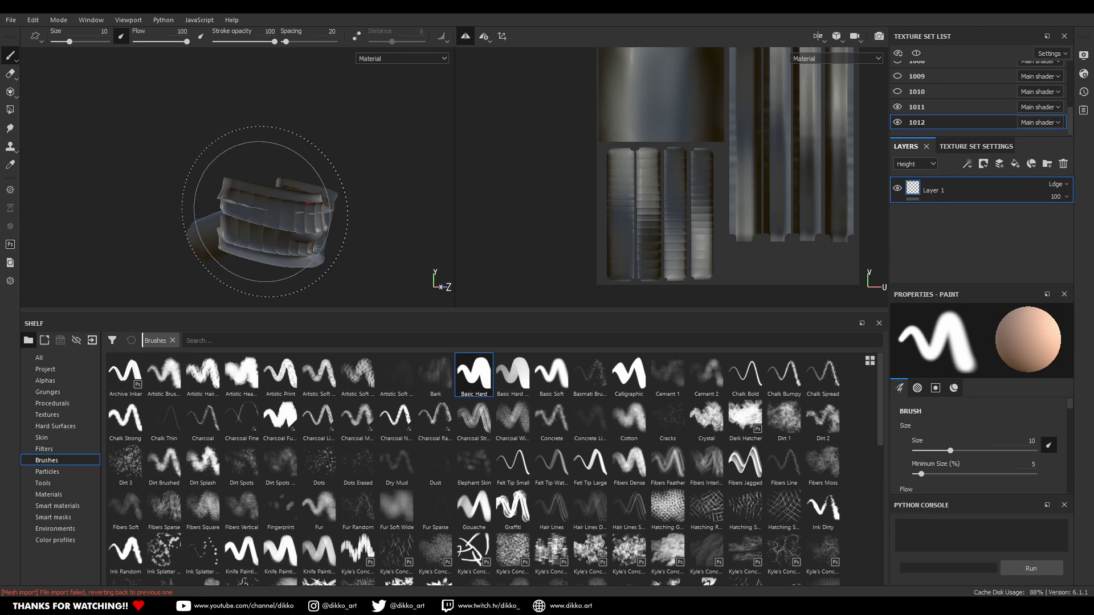
{"action": "left_click_drag", "start_coordinate": [263, 211], "coordinate": [194, 212], "text": "alt"}
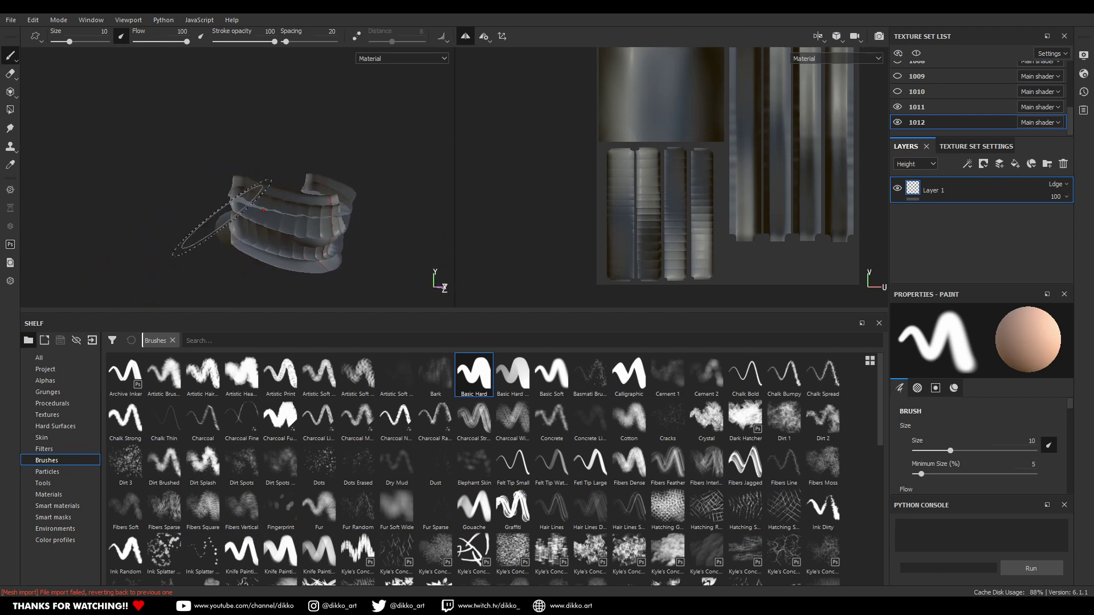
Step: Hide texture sets 1011 and 1012, and briefly show the jacket sets 1010 and 1009 one at a time
{"action": "left_click", "coordinate": [898, 122]}
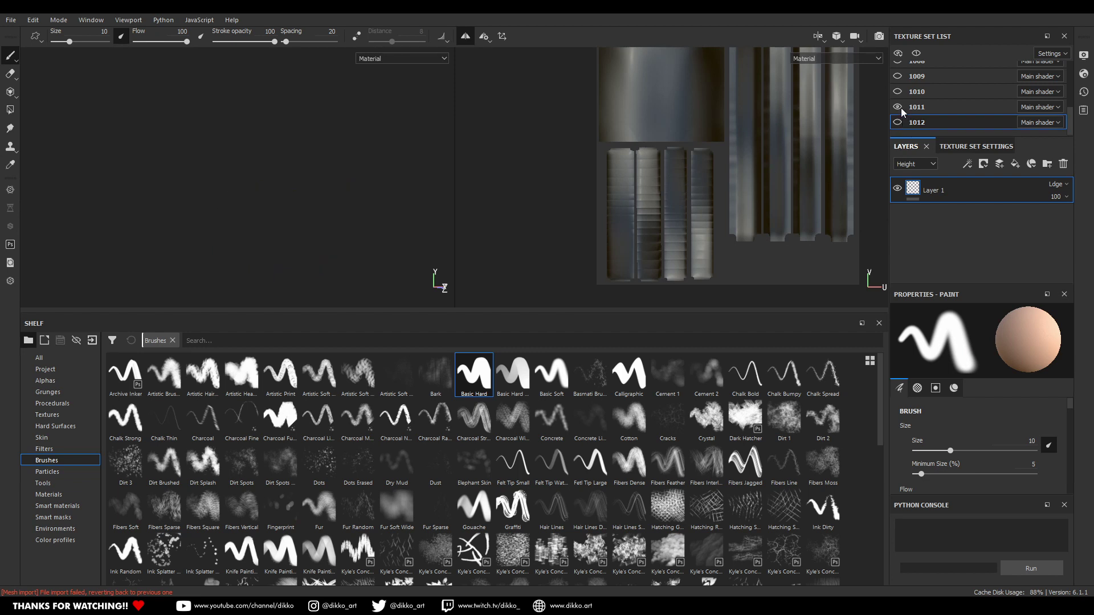
{"action": "left_click", "coordinate": [898, 90]}
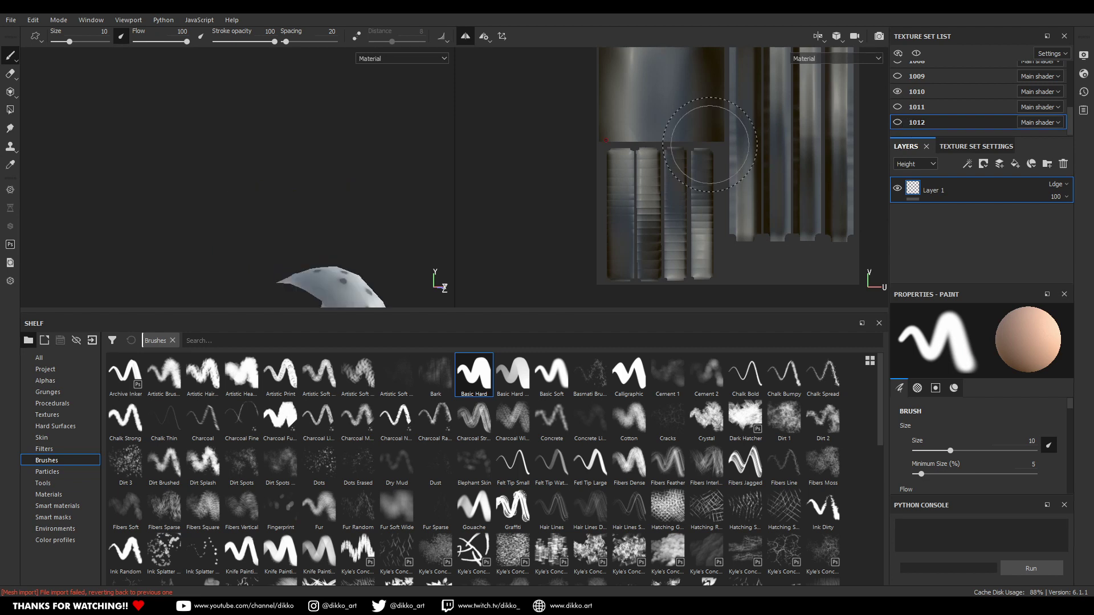
{"action": "left_click", "coordinate": [899, 89]}
{"action": "left_click", "coordinate": [898, 78]}
{"action": "left_click", "coordinate": [898, 77]}
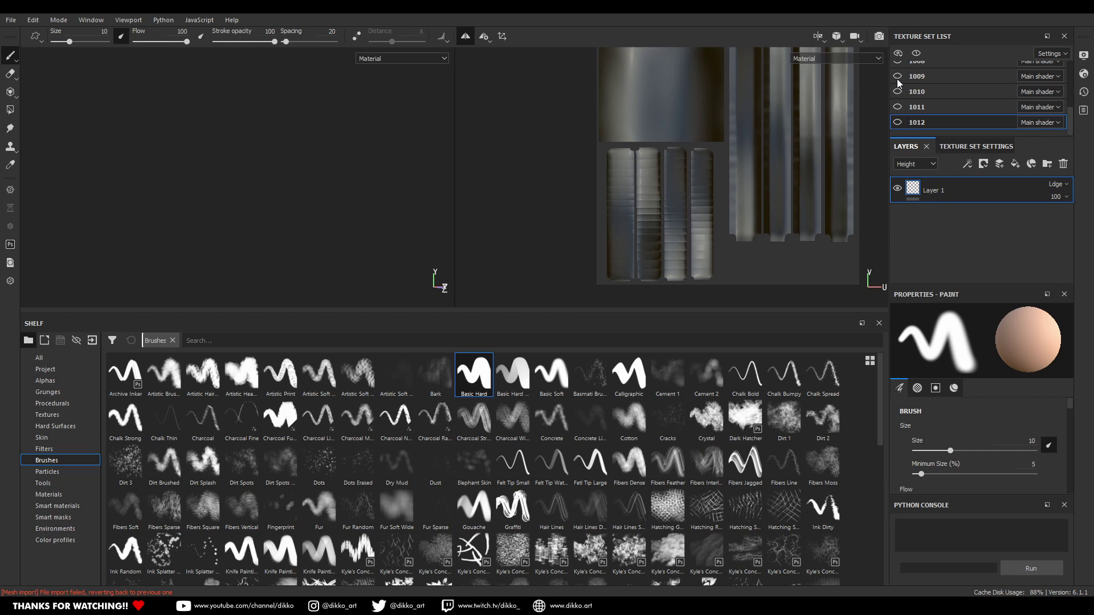
Step: Inspect the hair on texture set 1007 and the eyes on set 1006, each shown on its own
{"action": "scroll", "coordinate": [899, 78], "scroll_direction": "up", "scroll_amount": 1}
{"action": "left_click", "coordinate": [899, 78]}
{"action": "scroll", "coordinate": [423, 158], "scroll_direction": "down", "scroll_amount": 5}
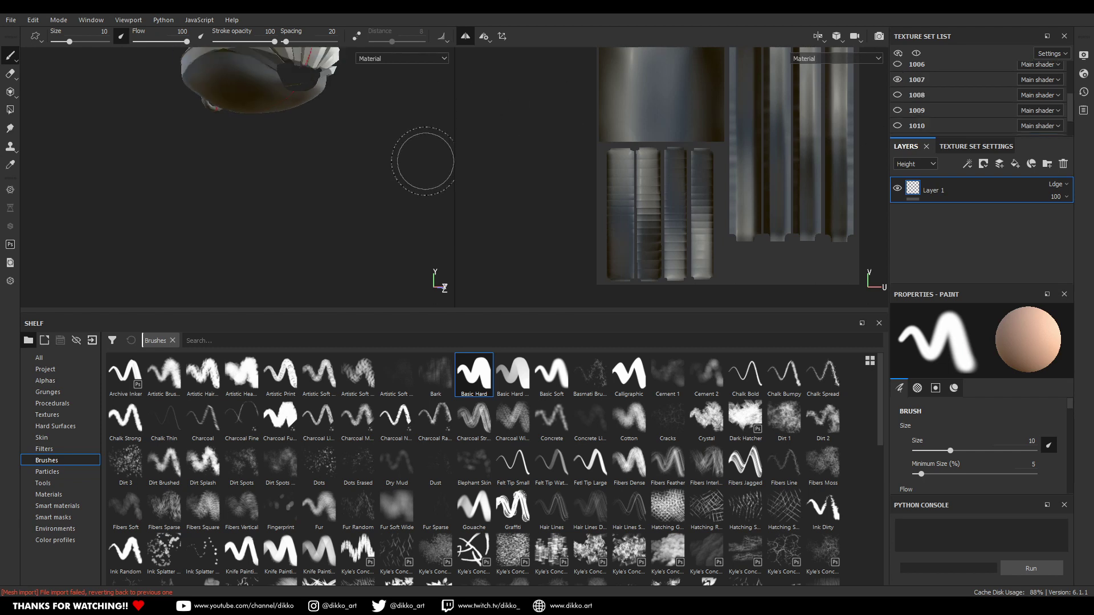
{"action": "left_click_drag", "start_coordinate": [369, 176], "coordinate": [320, 197], "text": "alt"}
{"action": "scroll", "coordinate": [968, 97], "scroll_direction": "up", "scroll_amount": 2}
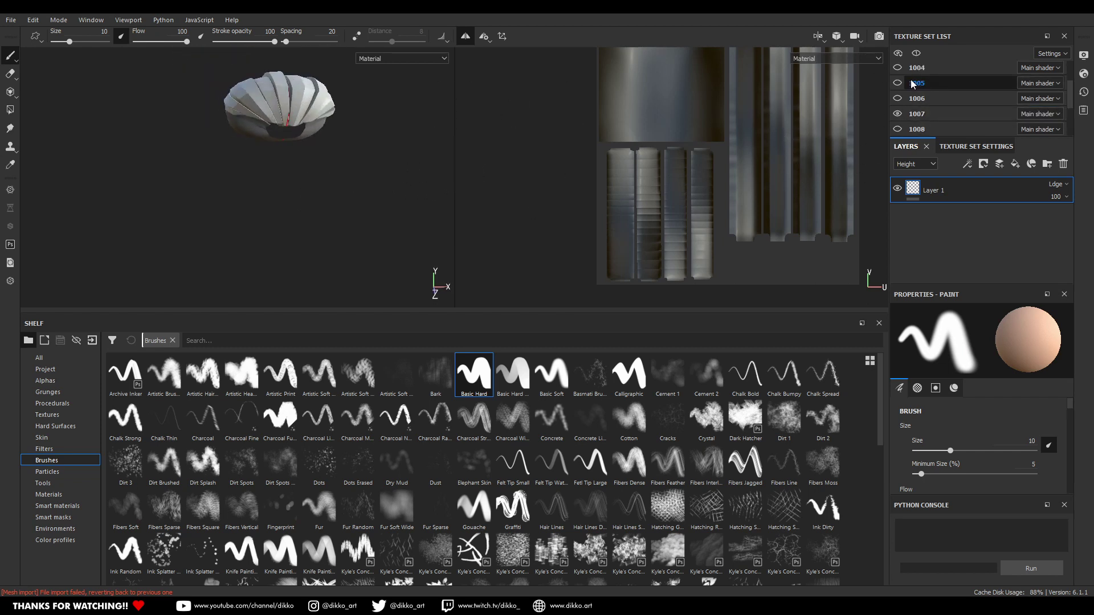
{"action": "left_click", "coordinate": [899, 99]}
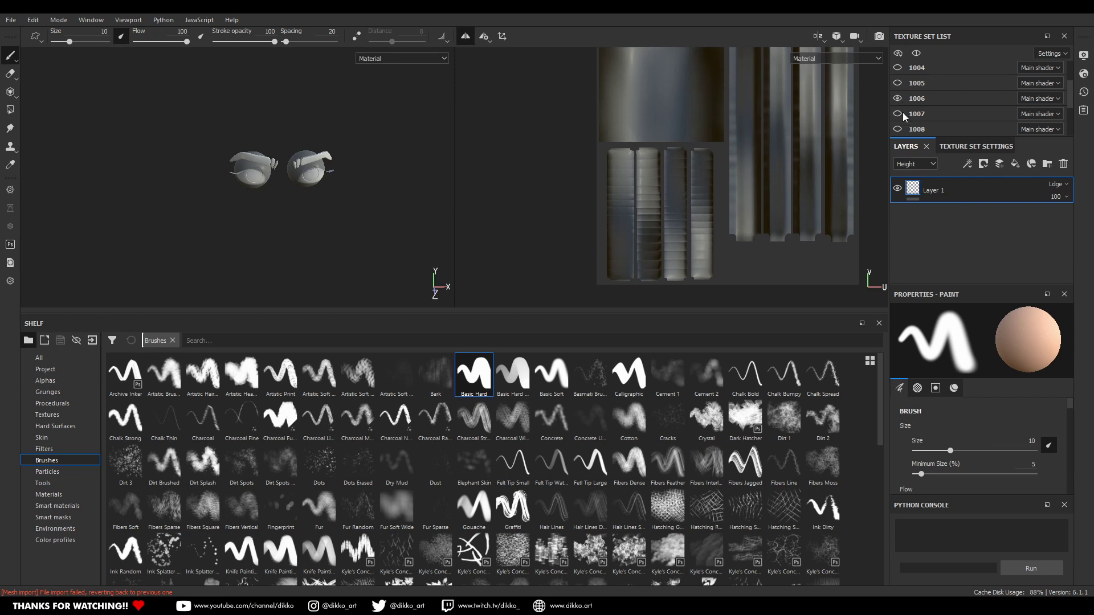
{"action": "left_click_drag", "start_coordinate": [257, 166], "coordinate": [184, 154], "text": "alt"}
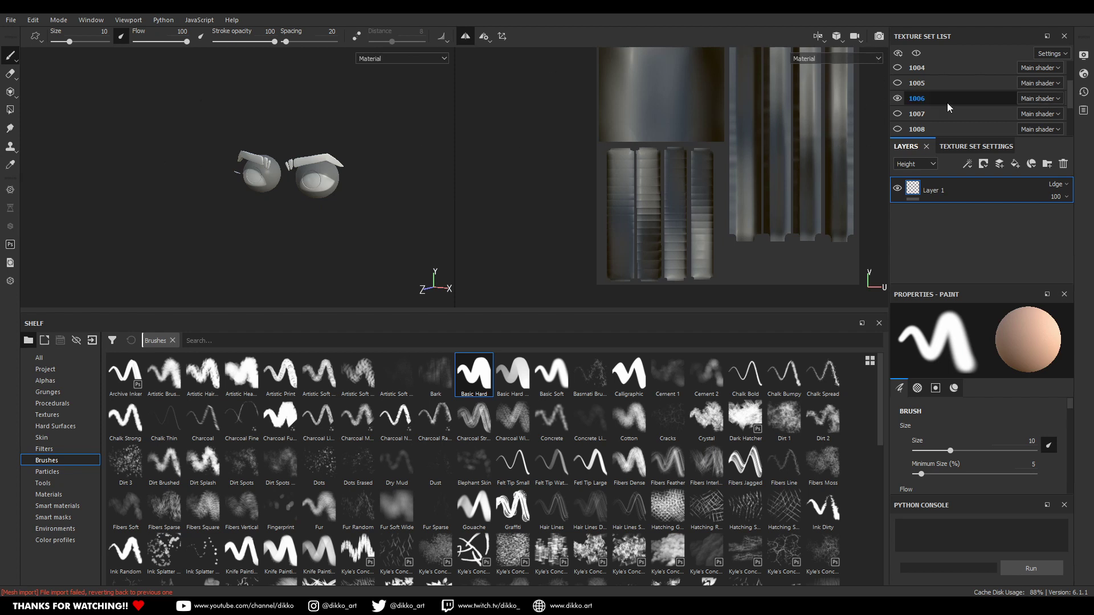
Step: Hide texture set 1006 and show the head set 1001 together with the torso set 1003
{"action": "left_click", "coordinate": [897, 98]}
{"action": "scroll", "coordinate": [904, 86], "scroll_direction": "up", "scroll_amount": 2}
{"action": "left_click", "coordinate": [899, 69]}
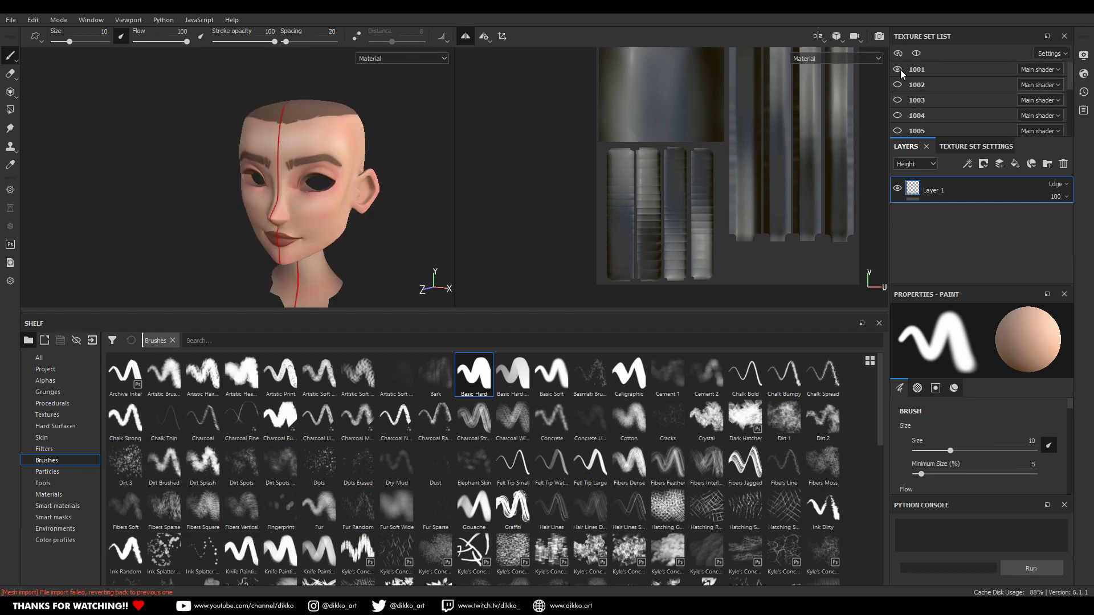
{"action": "left_click", "coordinate": [898, 101]}
{"action": "left_click", "coordinate": [900, 106]}
{"action": "left_click", "coordinate": [900, 106]}
Step: Show texture sets 1006, 1007 and 1008 along with the head and torso
{"action": "scroll", "coordinate": [899, 106], "scroll_direction": "down", "scroll_amount": 3}
{"action": "scroll", "coordinate": [901, 90], "scroll_direction": "up", "scroll_amount": 3}
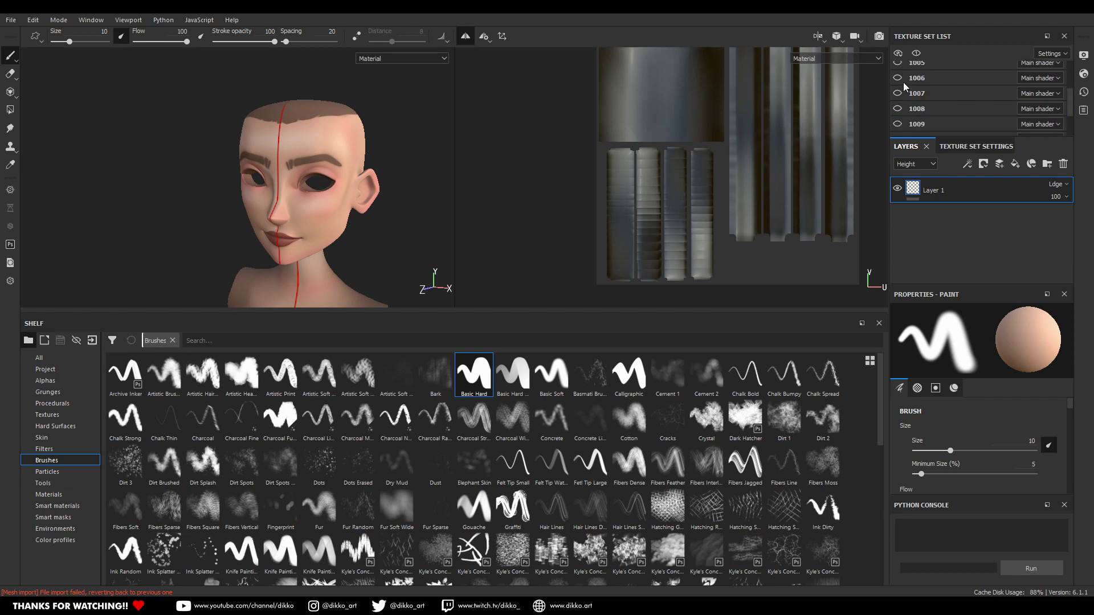
{"action": "left_click", "coordinate": [898, 78]}
{"action": "left_click", "coordinate": [898, 93]}
{"action": "left_click", "coordinate": [898, 108]}
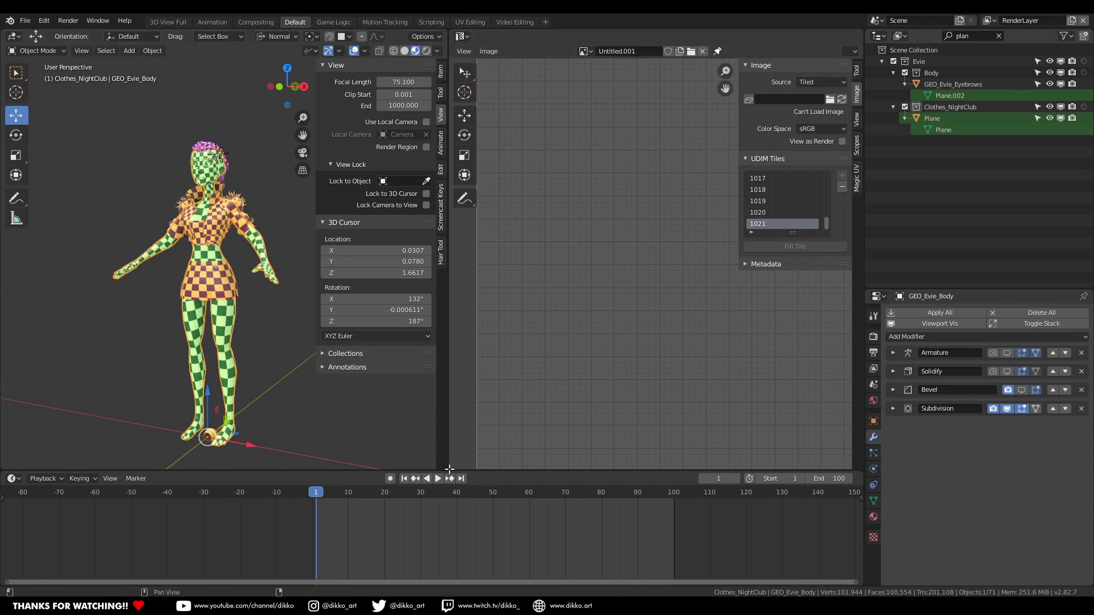
Step: Switch to Blender, split the UV Editor area horizontally in two, and set the lower area to the Shader Editor
{"action": "left_click_drag", "start_coordinate": [449, 468], "coordinate": [614, 306]}
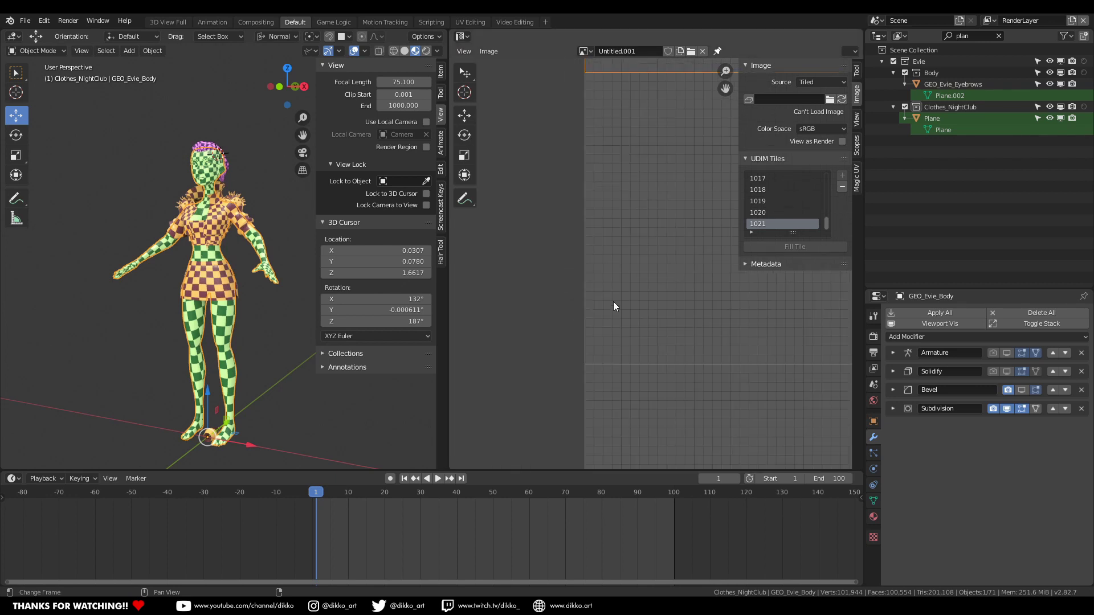
{"action": "scroll", "coordinate": [540, 318], "scroll_direction": "down", "scroll_amount": 7}
{"action": "middle_click_drag", "start_coordinate": [709, 300], "coordinate": [538, 335]}
{"action": "scroll", "coordinate": [549, 326], "scroll_direction": "down", "scroll_amount": 2}
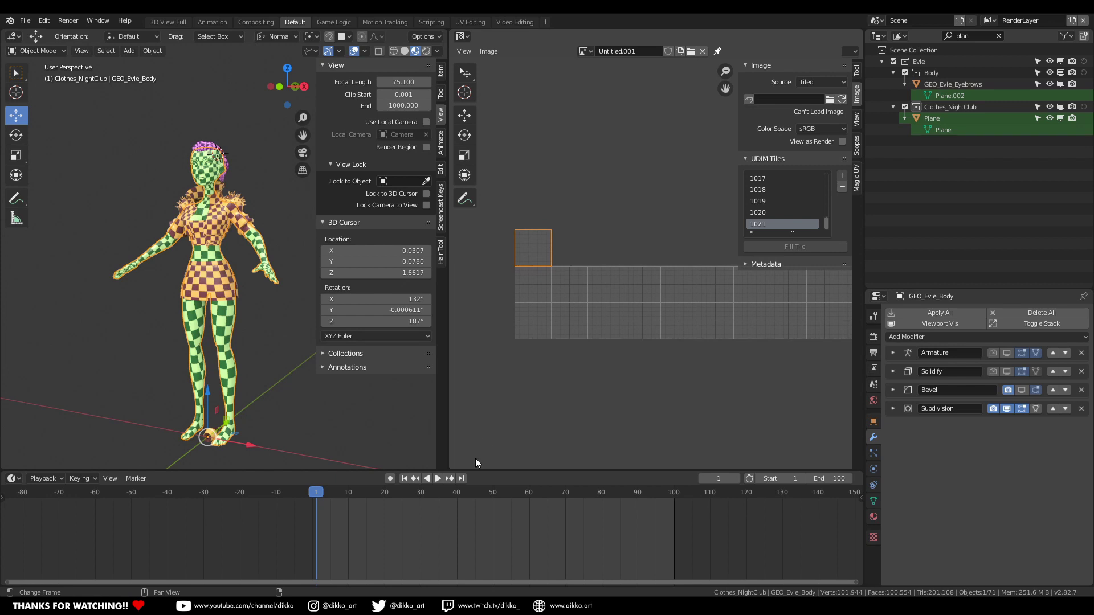
{"action": "left_click_drag", "start_coordinate": [450, 470], "coordinate": [474, 216]}
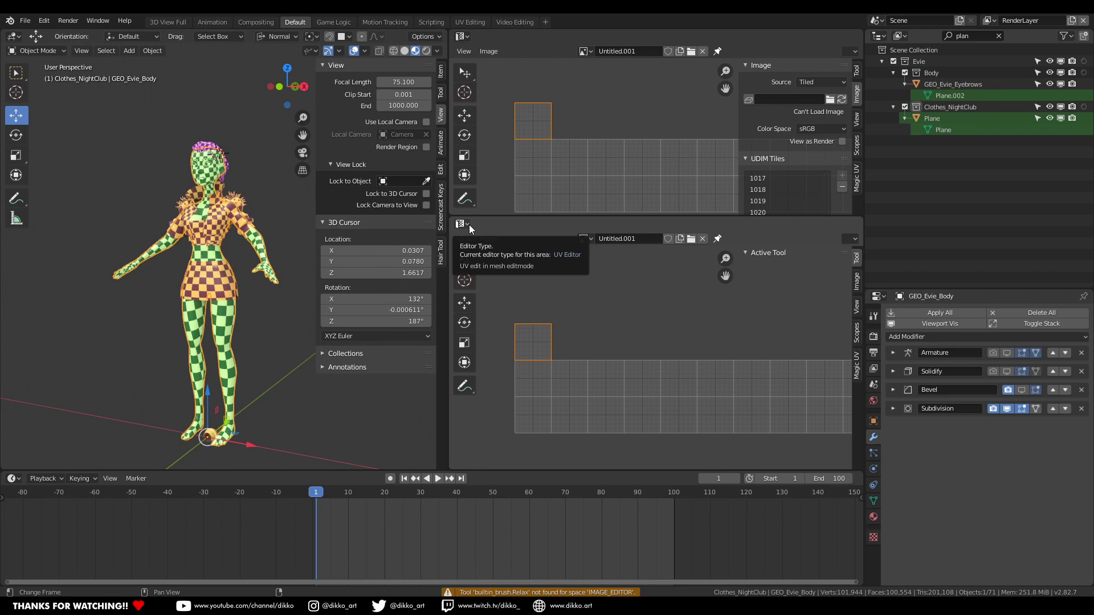
{"action": "left_click", "coordinate": [462, 225]}
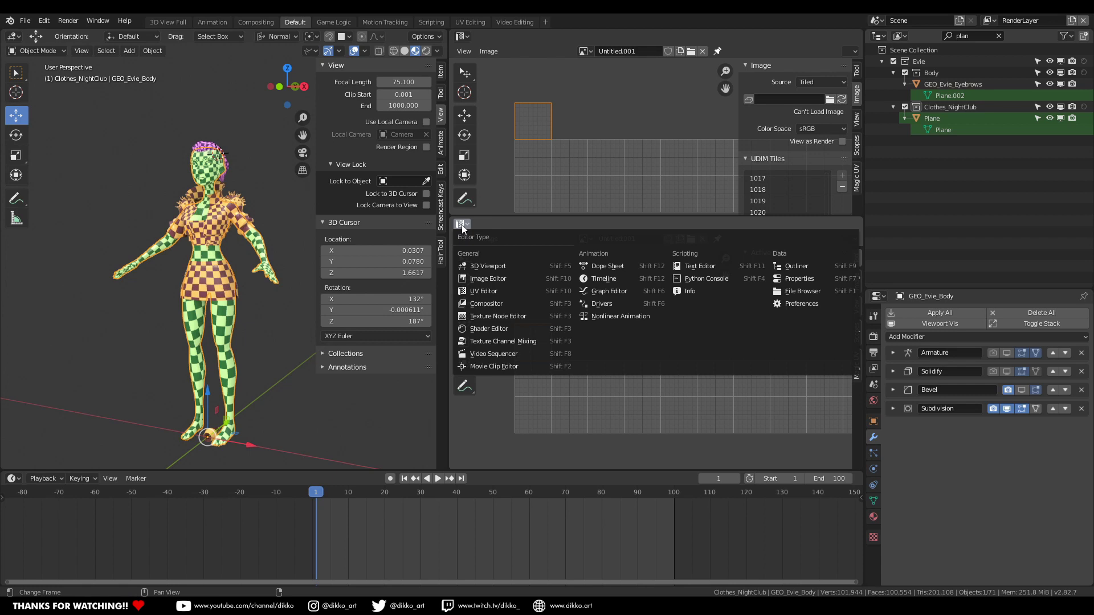
{"action": "left_click", "coordinate": [487, 329]}
Step: Delete the checker texture nodes feeding the Principled BSDF in the body's Material.002
{"action": "middle_click_drag", "start_coordinate": [496, 358], "coordinate": [558, 352]}
{"action": "scroll", "coordinate": [562, 353], "scroll_direction": "down", "scroll_amount": 4}
{"action": "left_click_drag", "start_coordinate": [490, 305], "coordinate": [482, 298]}
{"action": "left_click_drag", "start_coordinate": [569, 377], "coordinate": [486, 282]}
{"action": "key", "text": "x"}
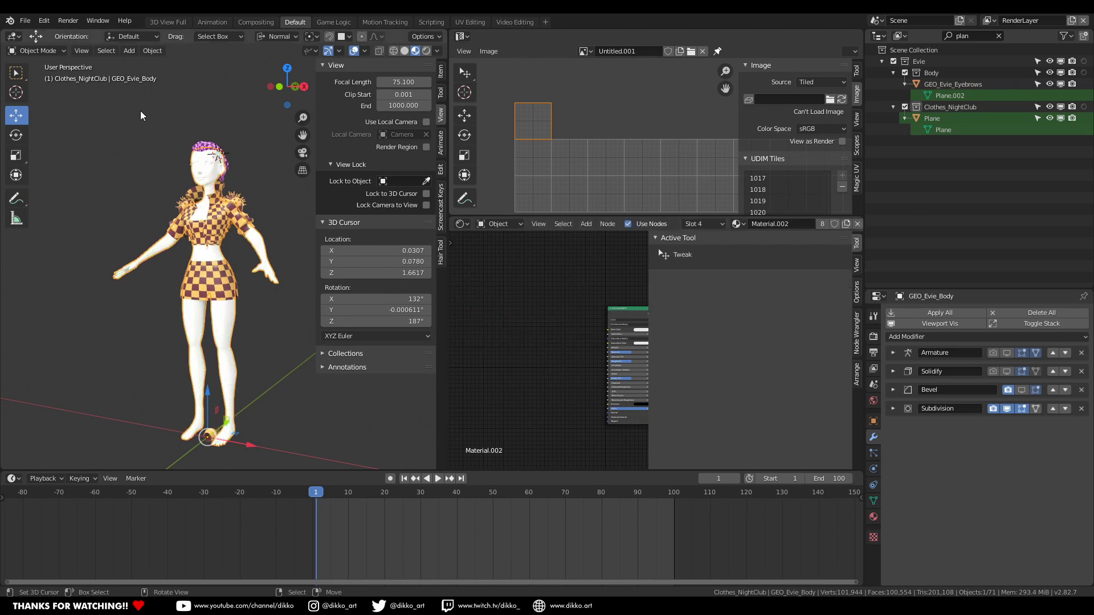
Step: Search the add-ons in the preferences for "node" to check that Node Wrangler is enabled, and close the preferences
{"action": "left_click", "coordinate": [25, 20]}
{"action": "mouse_move", "coordinate": [43, 21]}
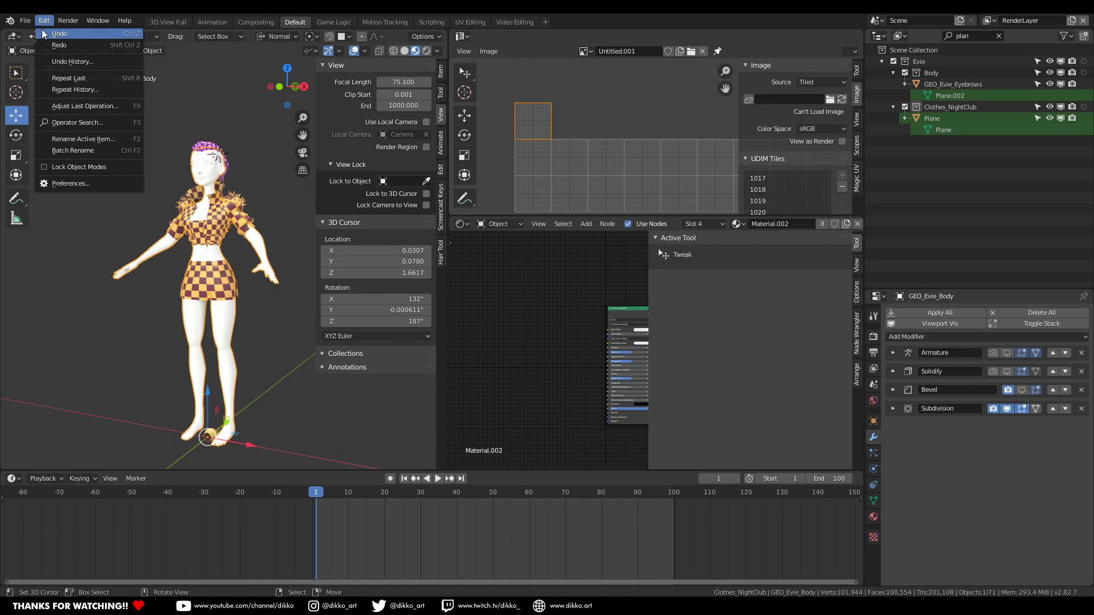
{"action": "left_click", "coordinate": [55, 183]}
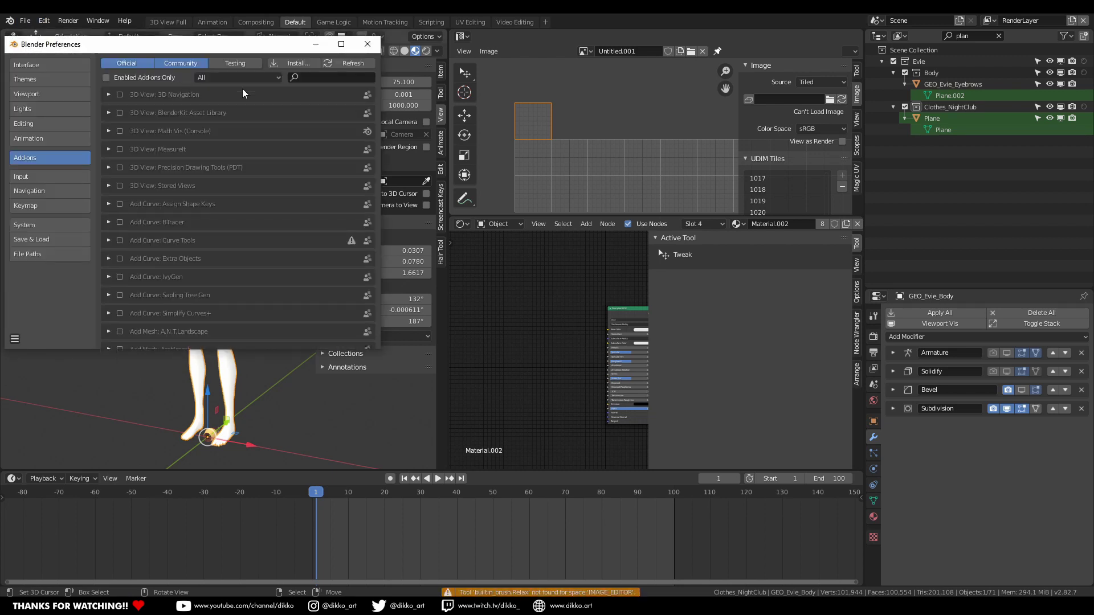
{"action": "left_click", "coordinate": [324, 79]}
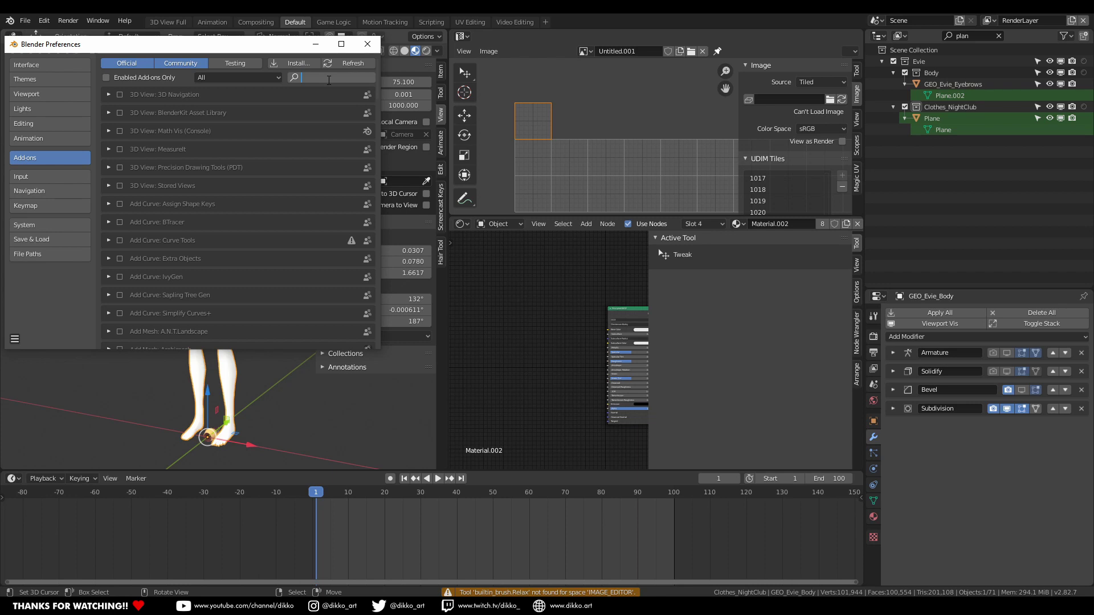
{"action": "type", "text": "node"}
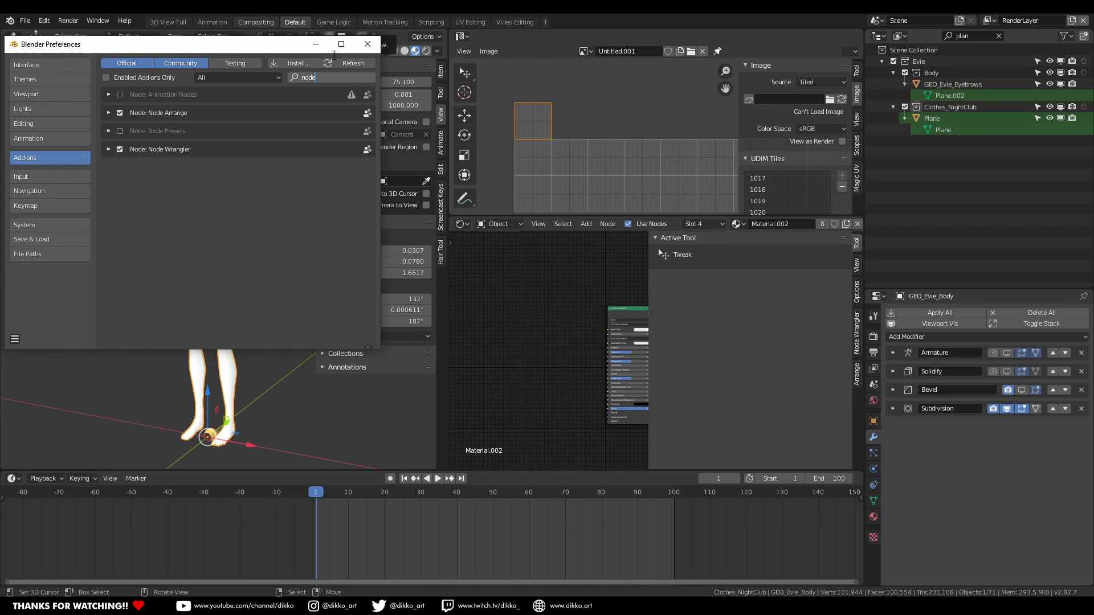
{"action": "left_click", "coordinate": [361, 51]}
Step: Run Node Wrangler's Principled Texture Setup on the Principled BSDF with the 1001 Base_Color, Height, Metallic, Normal_OpenGL and Roughness PNGs from the Substance folder
{"action": "left_click_drag", "start_coordinate": [631, 309], "coordinate": [603, 289]}
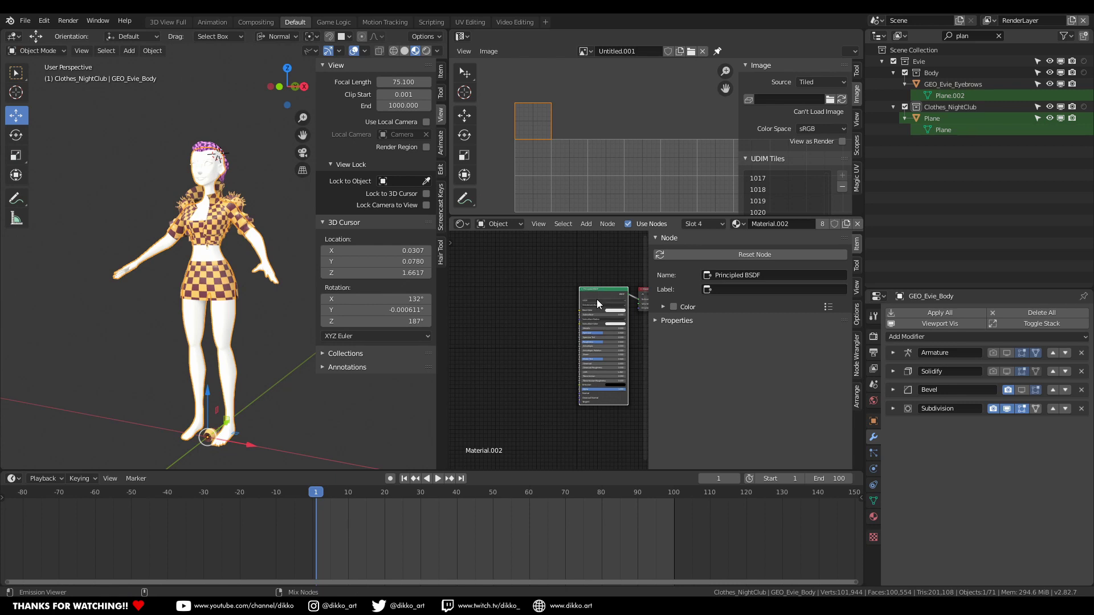
{"action": "key", "text": "ctrl+shift+t"}
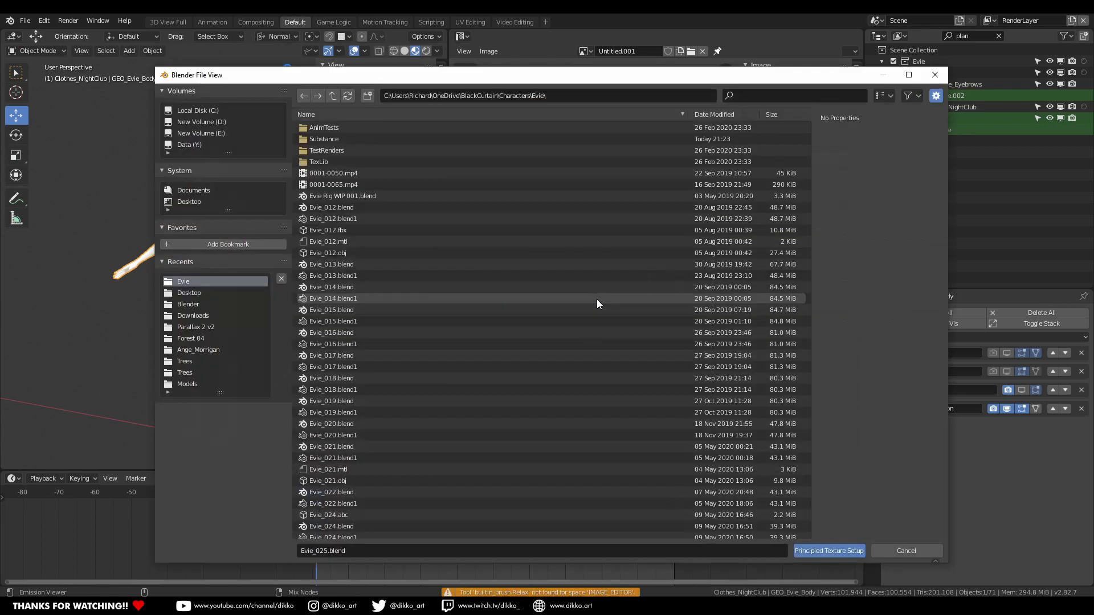
{"action": "left_click", "coordinate": [337, 142]}
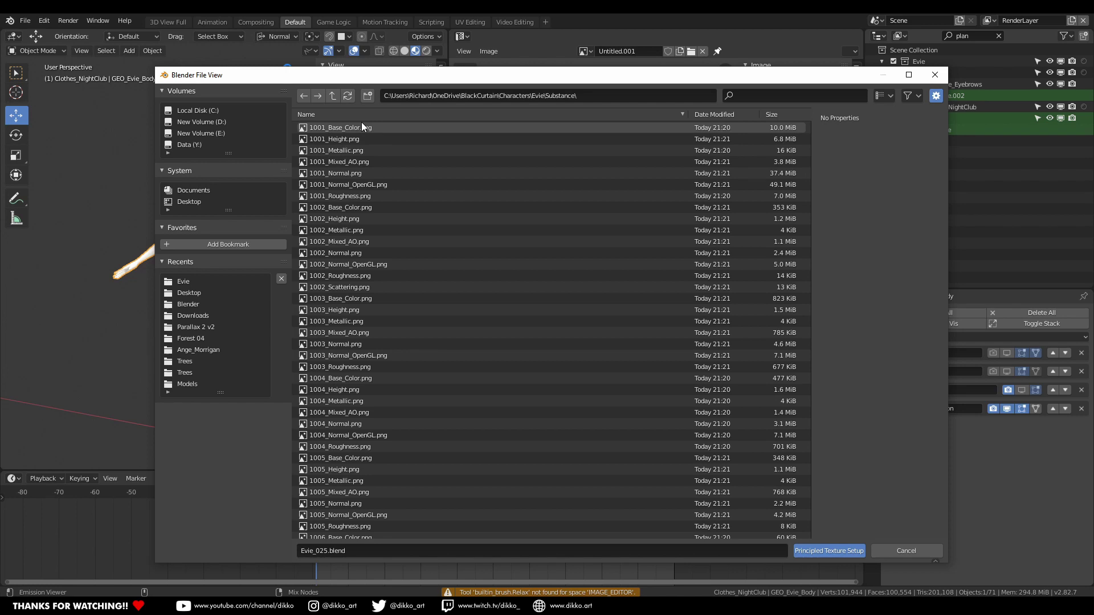
{"action": "left_click", "coordinate": [357, 126]}
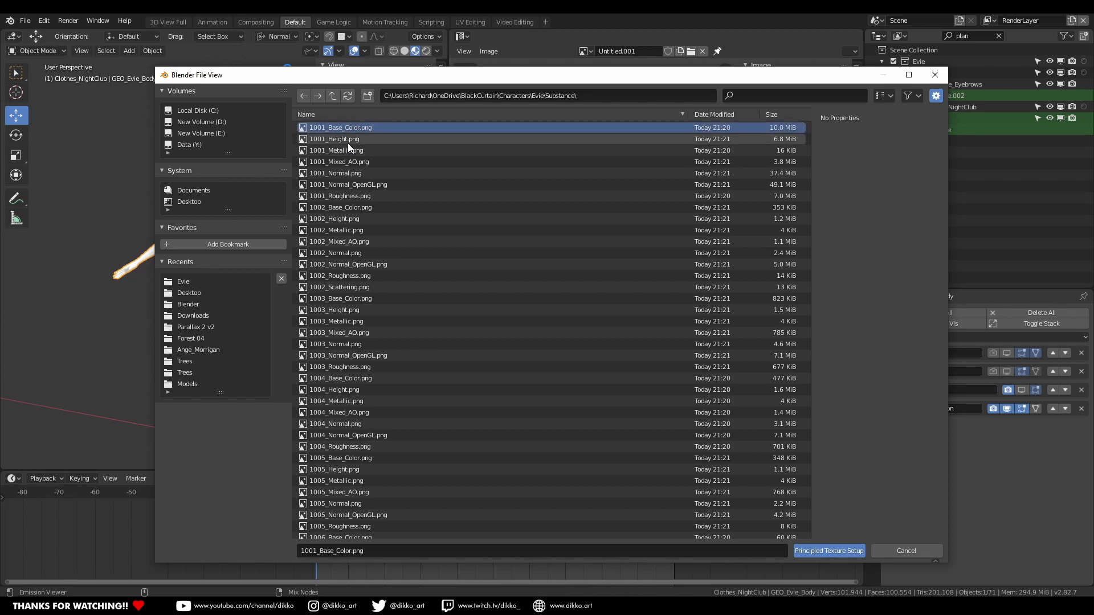
{"action": "left_click", "coordinate": [349, 142], "text": "ctrl"}
{"action": "left_click", "coordinate": [348, 196], "text": "ctrl"}
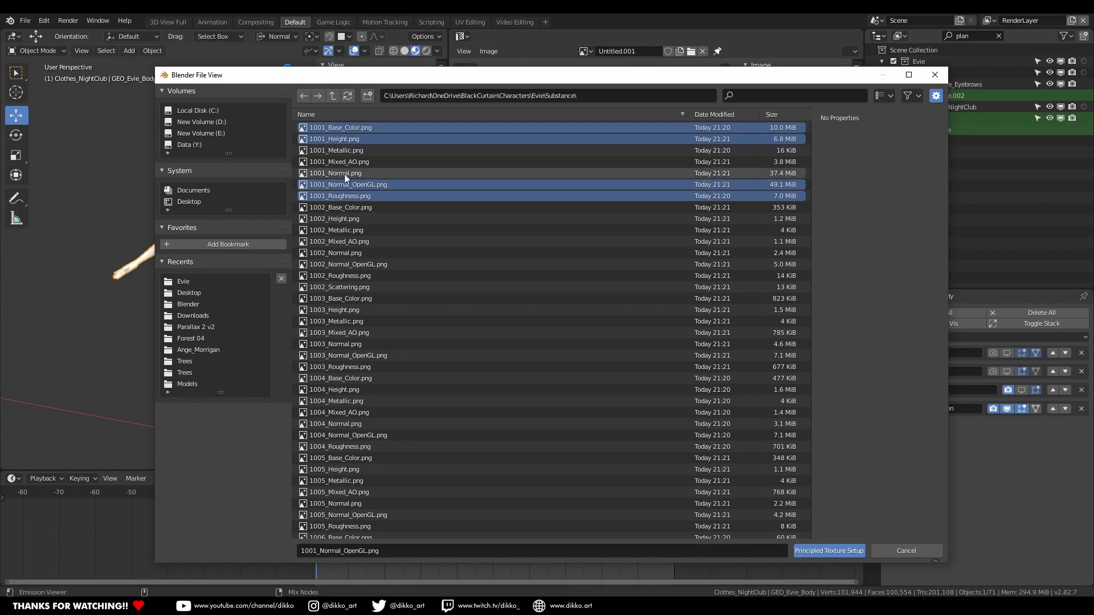
{"action": "left_click", "coordinate": [349, 150], "text": "ctrl"}
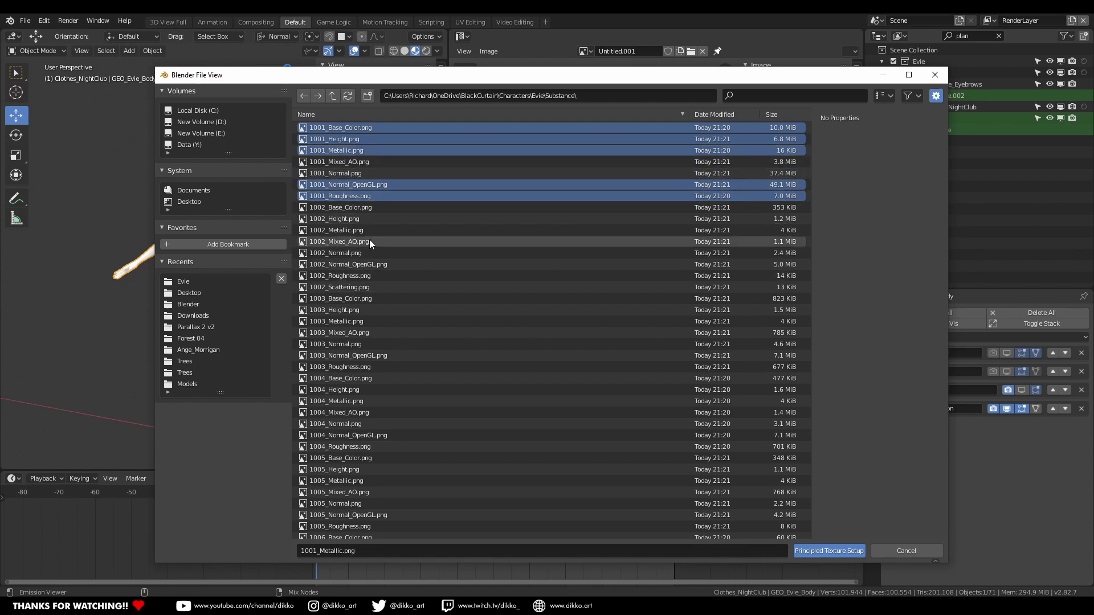
{"action": "left_click", "coordinate": [818, 550]}
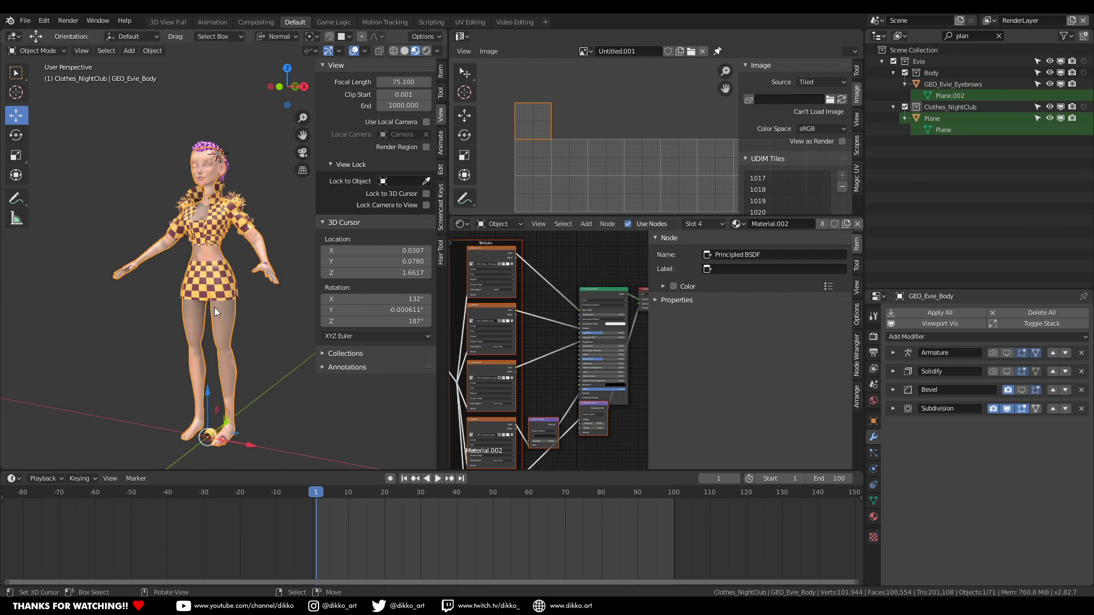
Step: Set the image source of the Base Color and Metallic texture nodes to Tiled
{"action": "scroll", "coordinate": [197, 232], "scroll_direction": "up", "scroll_amount": 5}
{"action": "middle_click_drag", "start_coordinate": [190, 192], "coordinate": [180, 222]}
{"action": "middle_click_drag", "start_coordinate": [551, 344], "coordinate": [588, 338]}
{"action": "scroll", "coordinate": [504, 297], "scroll_direction": "up", "scroll_amount": 5}
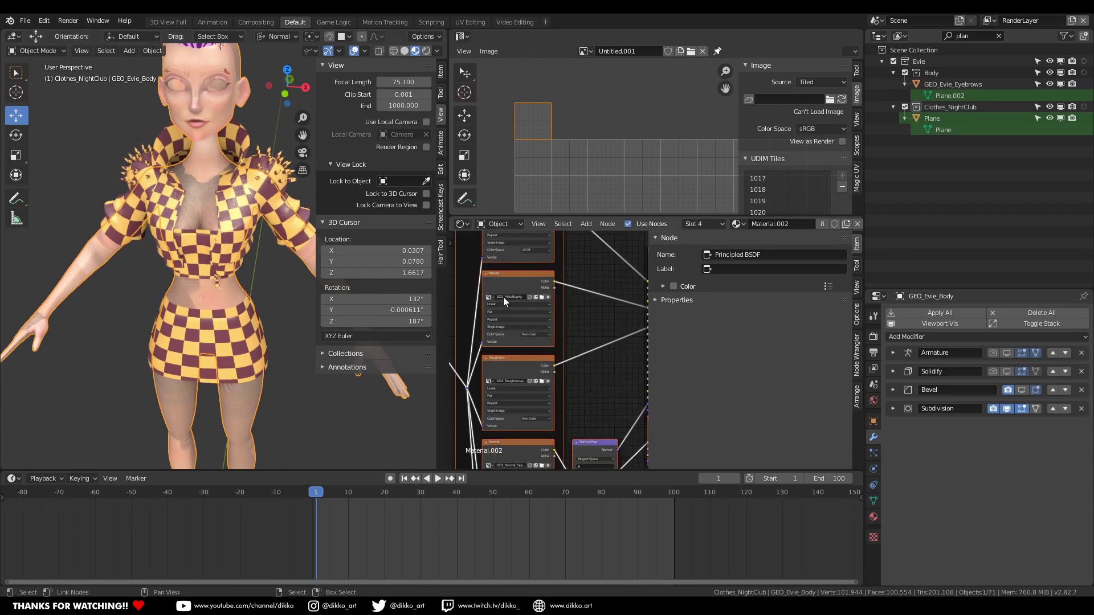
{"action": "middle_click_drag", "start_coordinate": [504, 297], "coordinate": [529, 421]}
{"action": "scroll", "coordinate": [559, 347], "scroll_direction": "up", "scroll_amount": 4}
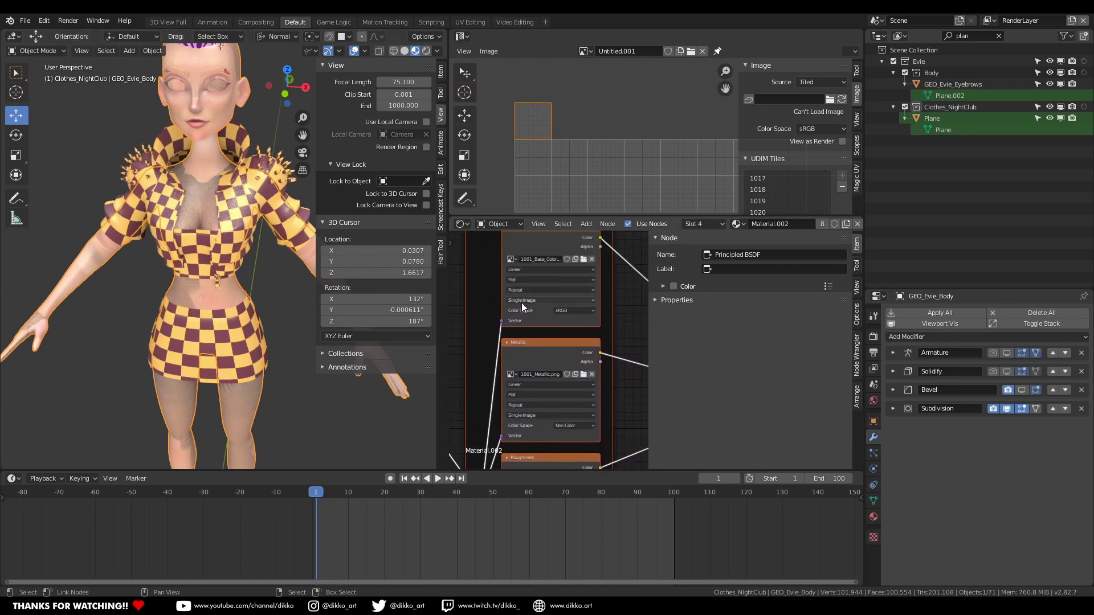
{"action": "left_click", "coordinate": [525, 300]}
{"action": "left_click", "coordinate": [515, 346]}
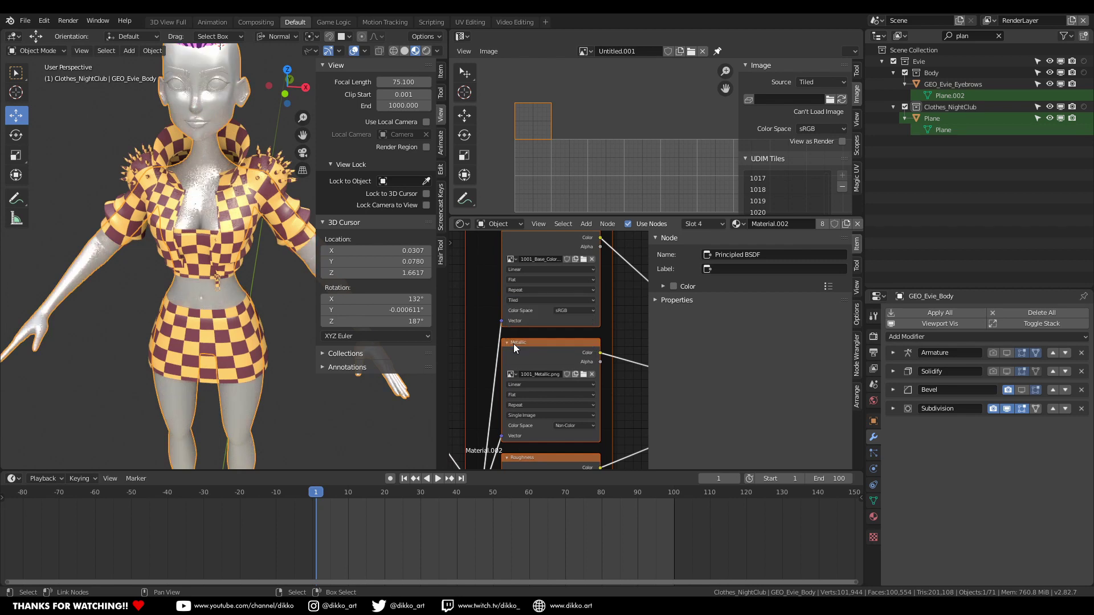
{"action": "left_click", "coordinate": [528, 416]}
{"action": "left_click", "coordinate": [516, 460]}
Step: Set the image source of the Roughness, Normal and Displacement texture nodes to Tiled
{"action": "scroll", "coordinate": [546, 439], "scroll_direction": "down", "scroll_amount": 5, "text": "shift"}
{"action": "left_click", "coordinate": [520, 398]}
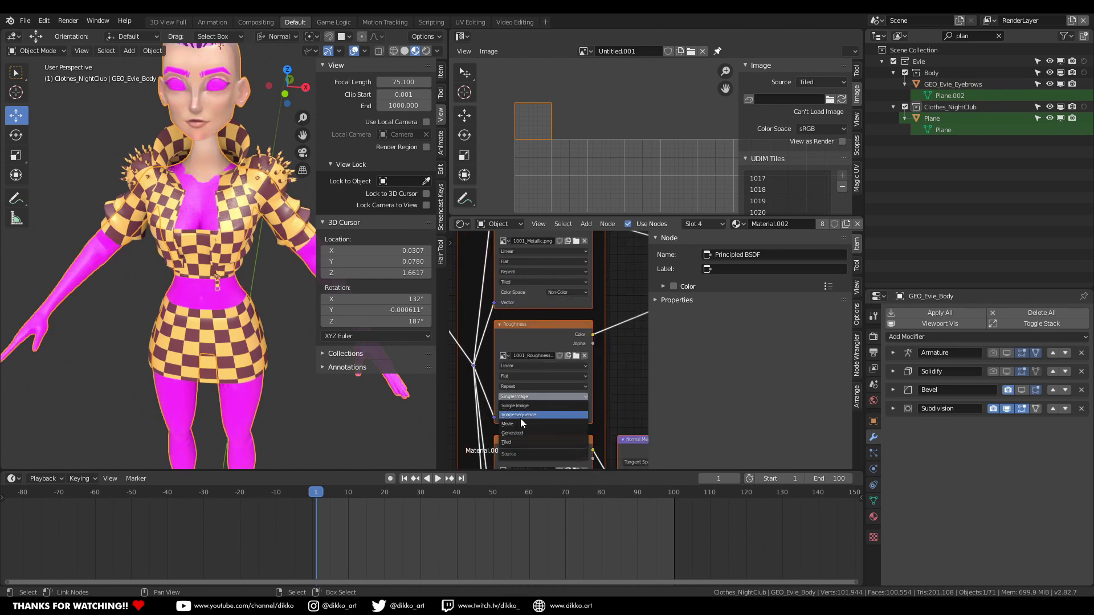
{"action": "left_click", "coordinate": [519, 443]}
{"action": "scroll", "coordinate": [540, 440], "scroll_direction": "down", "scroll_amount": 5, "text": "shift"}
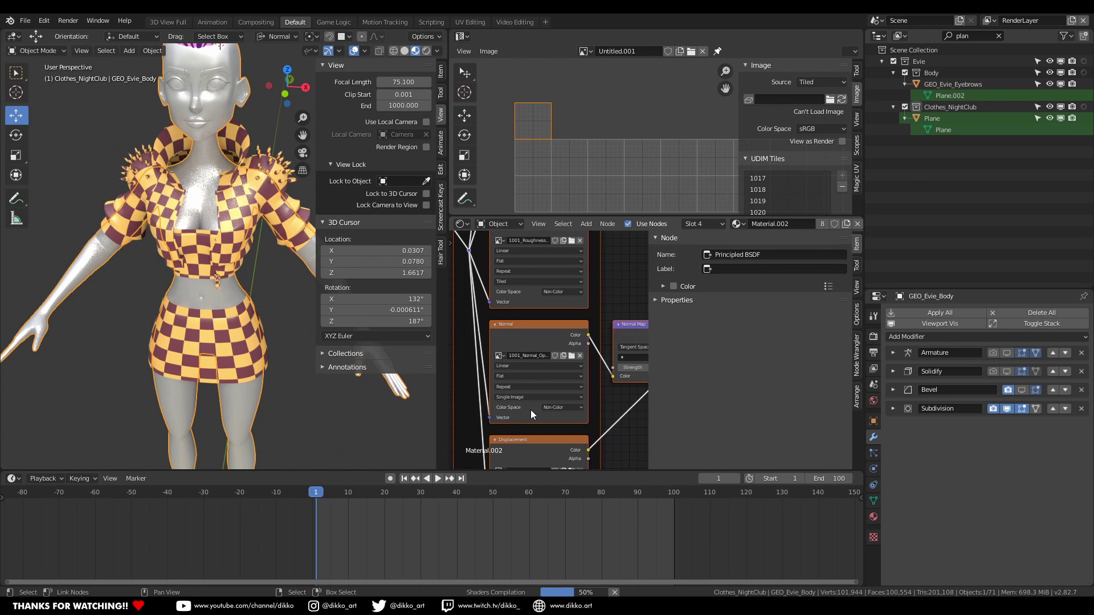
{"action": "left_click", "coordinate": [515, 398]}
{"action": "left_click", "coordinate": [514, 443]}
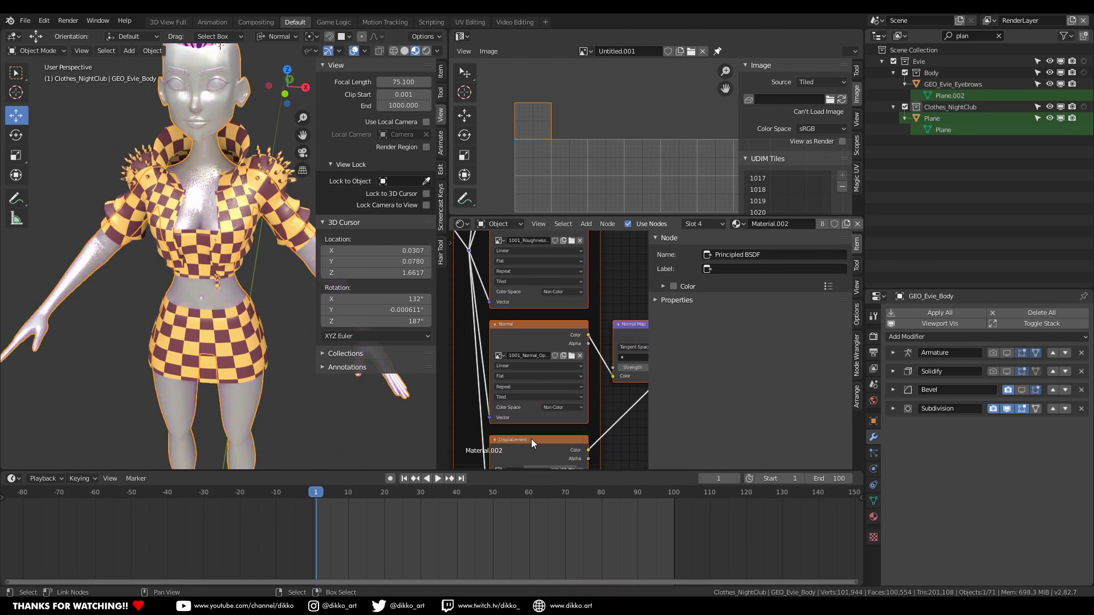
{"action": "scroll", "coordinate": [531, 439], "scroll_direction": "down", "scroll_amount": 5, "text": "shift"}
{"action": "left_click", "coordinate": [528, 398]}
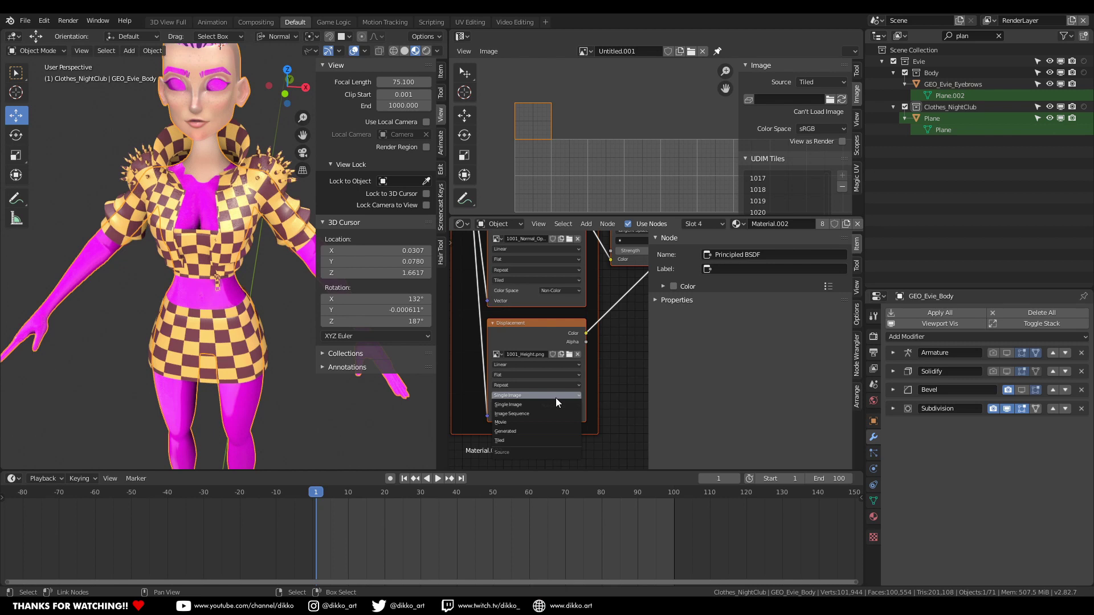
{"action": "left_click", "coordinate": [511, 438]}
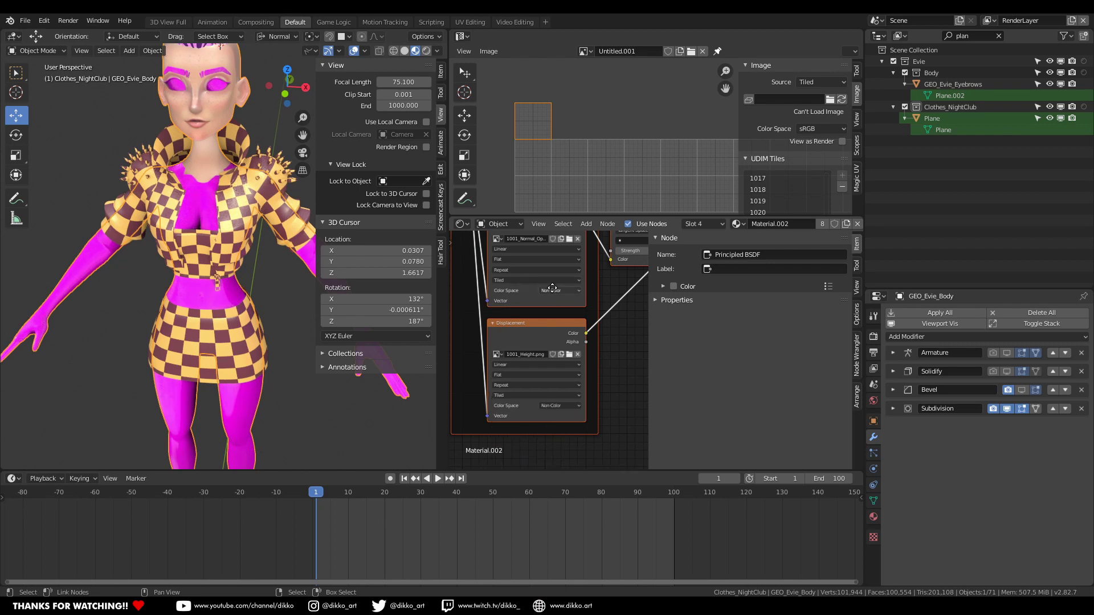
Step: Select the Base Color texture node and display 1001_Base_Color.png in the UV Editor
{"action": "middle_click_drag", "start_coordinate": [554, 273], "coordinate": [558, 453]}
{"action": "mouse_move", "coordinate": [549, 312]}
{"action": "middle_mouse_down"}
{"action": "mouse_move", "coordinate": [541, 401]}
{"action": "mouse_move", "coordinate": [529, 296]}
{"action": "mouse_move", "coordinate": [535, 381]}
{"action": "middle_mouse_up"}
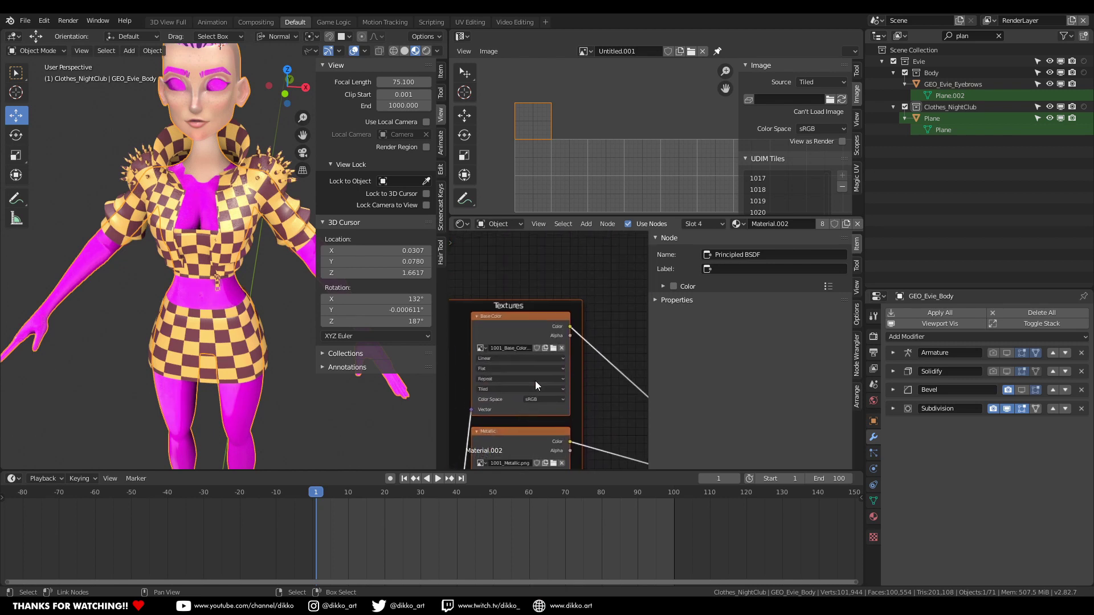
{"action": "left_click", "coordinate": [518, 330]}
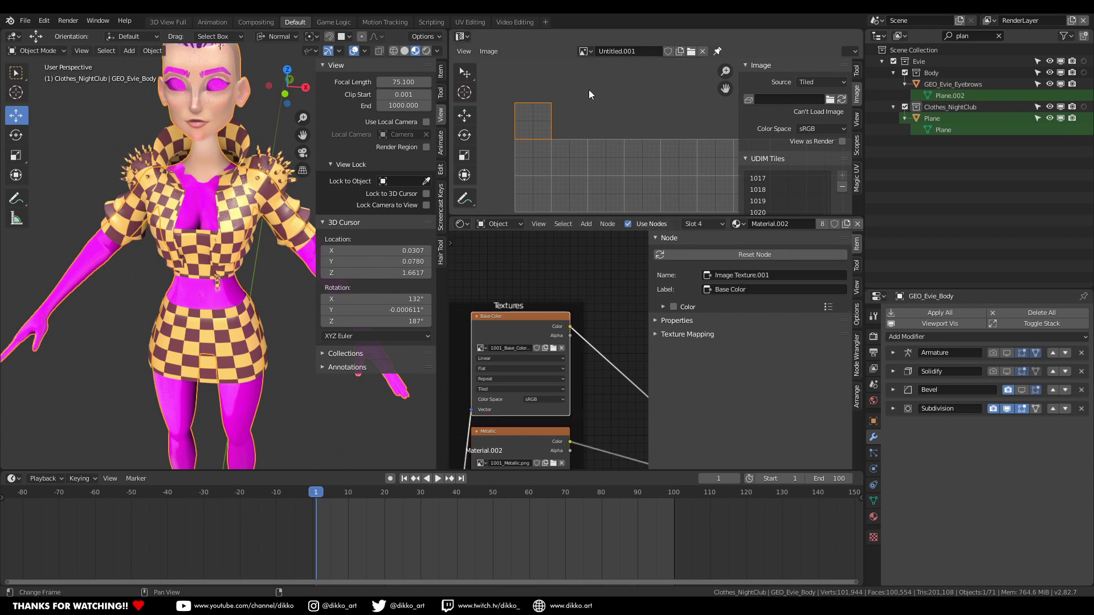
{"action": "left_click", "coordinate": [585, 51]}
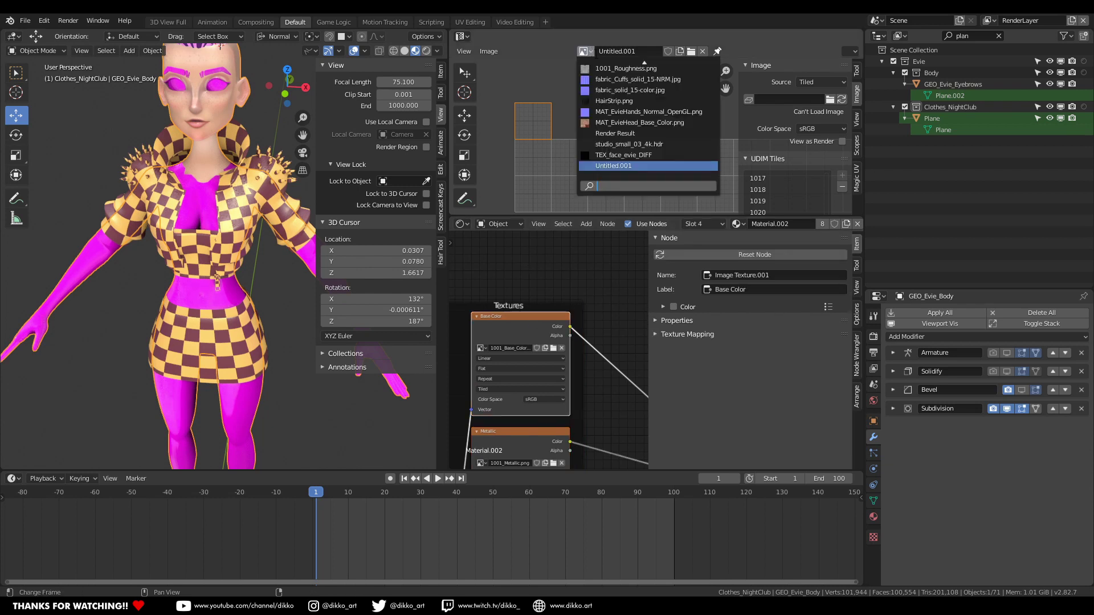
{"action": "scroll", "coordinate": [626, 79], "scroll_direction": "up", "scroll_amount": 13}
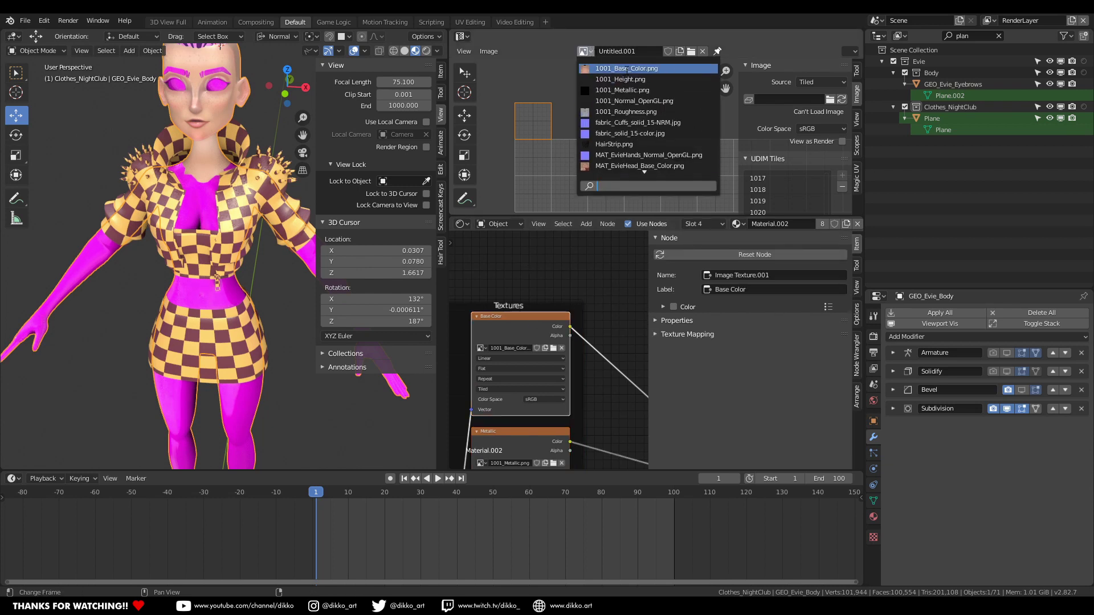
{"action": "left_click", "coordinate": [626, 68]}
Step: Enlarge the UV Editor area and add 11 UDIM tiles starting at number 1002 to 1001_Base_Color.png
{"action": "scroll", "coordinate": [609, 155], "scroll_direction": "down", "scroll_amount": 10}
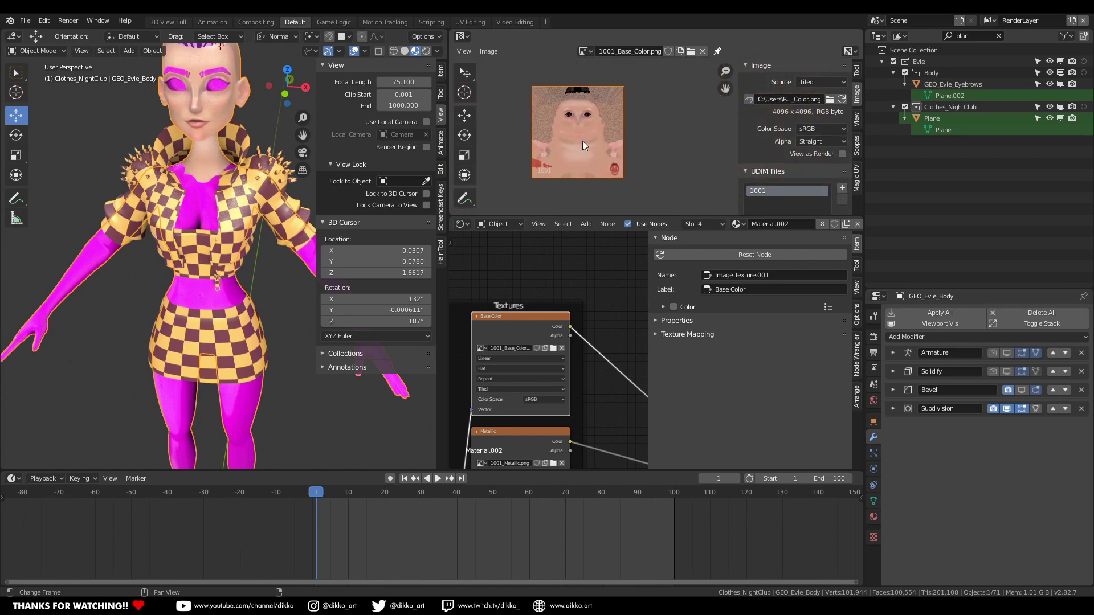
{"action": "scroll", "coordinate": [754, 186], "scroll_direction": "down", "scroll_amount": 3}
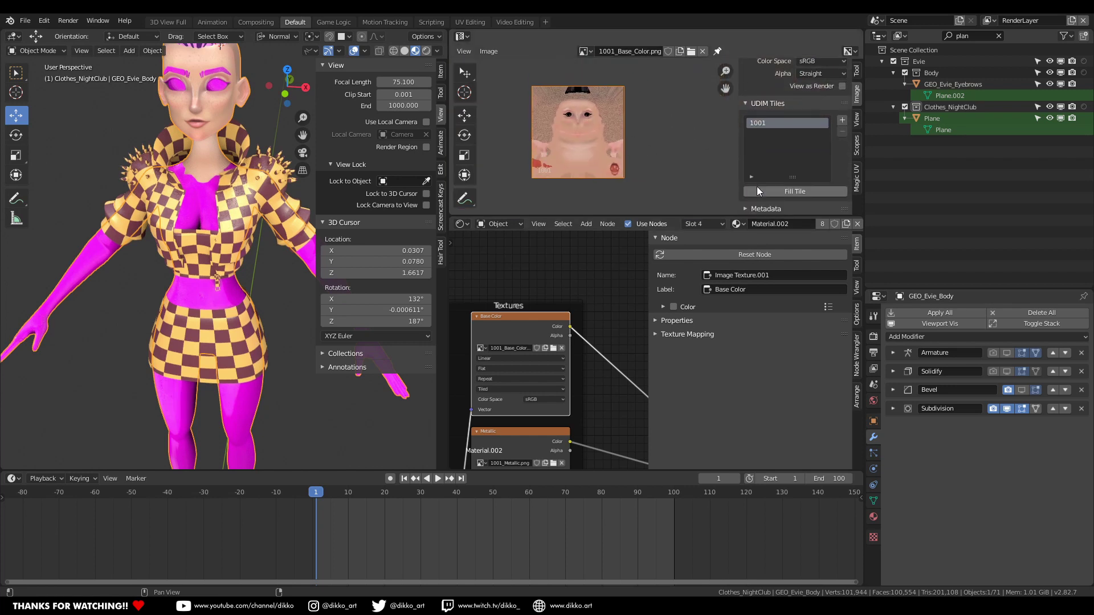
{"action": "left_click_drag", "start_coordinate": [736, 219], "coordinate": [720, 270]}
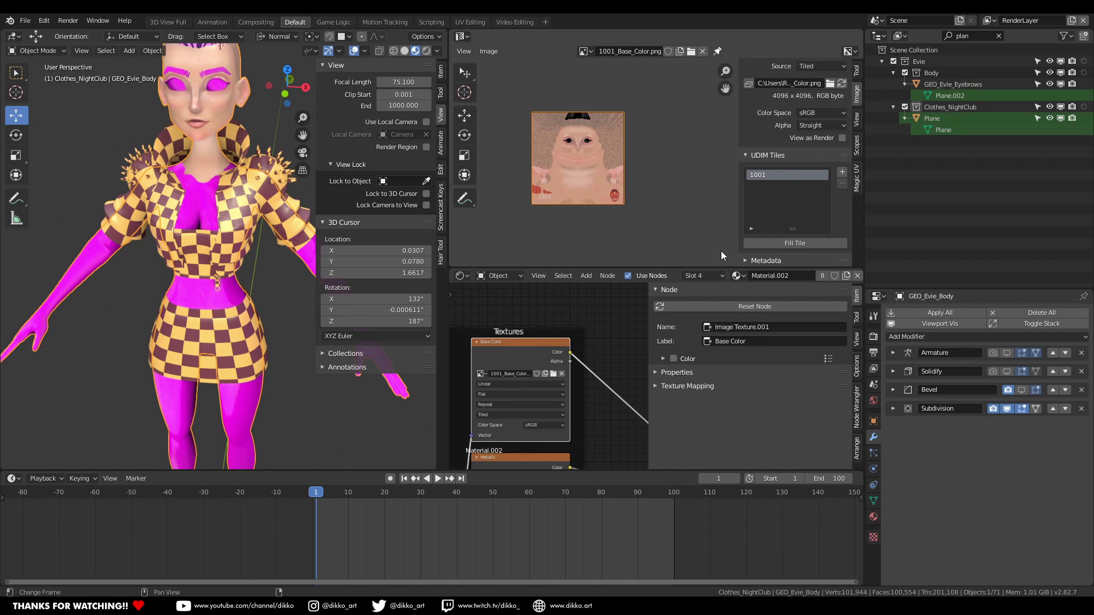
{"action": "left_click", "coordinate": [842, 174]}
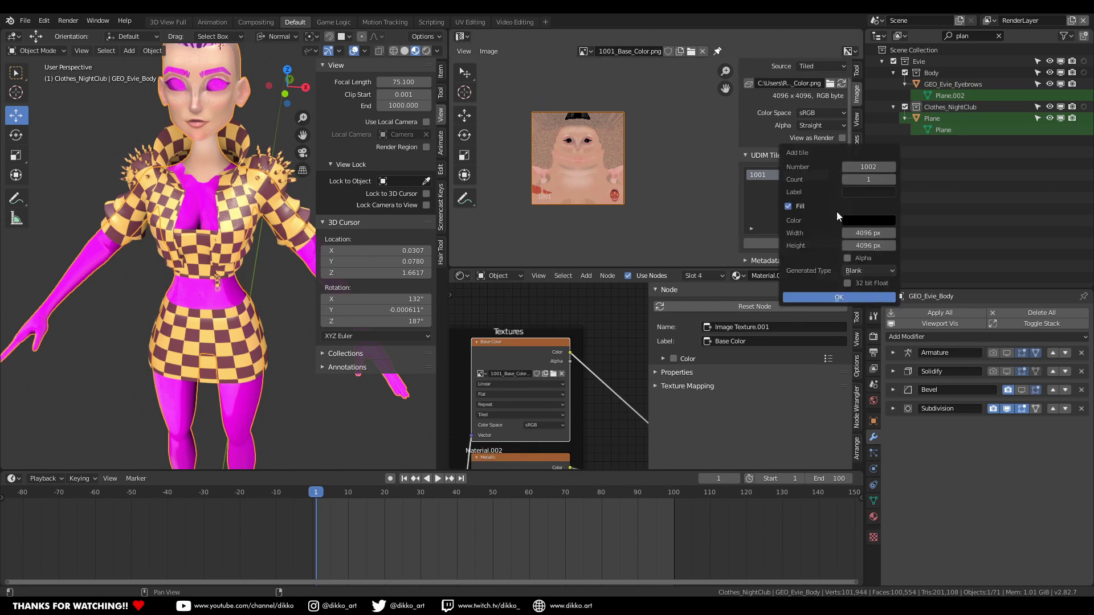
{"action": "left_click", "coordinate": [869, 181]}
{"action": "type", "text": "11"}
{"action": "key", "text": "Return"}
{"action": "left_click", "coordinate": [842, 305]}
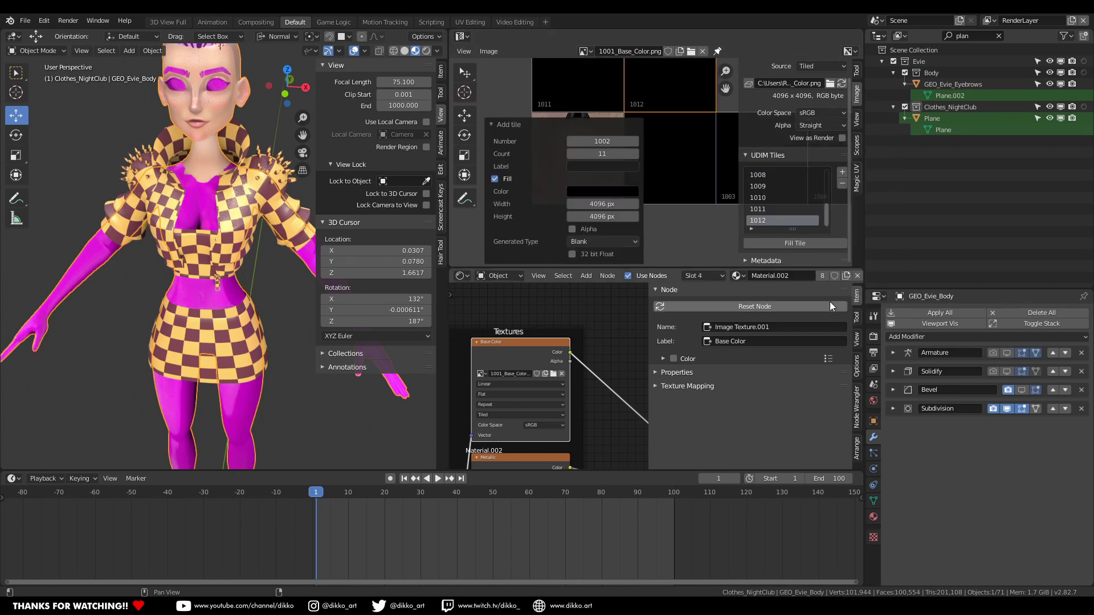
Step: Reload 1001_Base_Color.png so its UDIM tiles use the exported textures on disk
{"action": "left_click", "coordinate": [841, 84]}
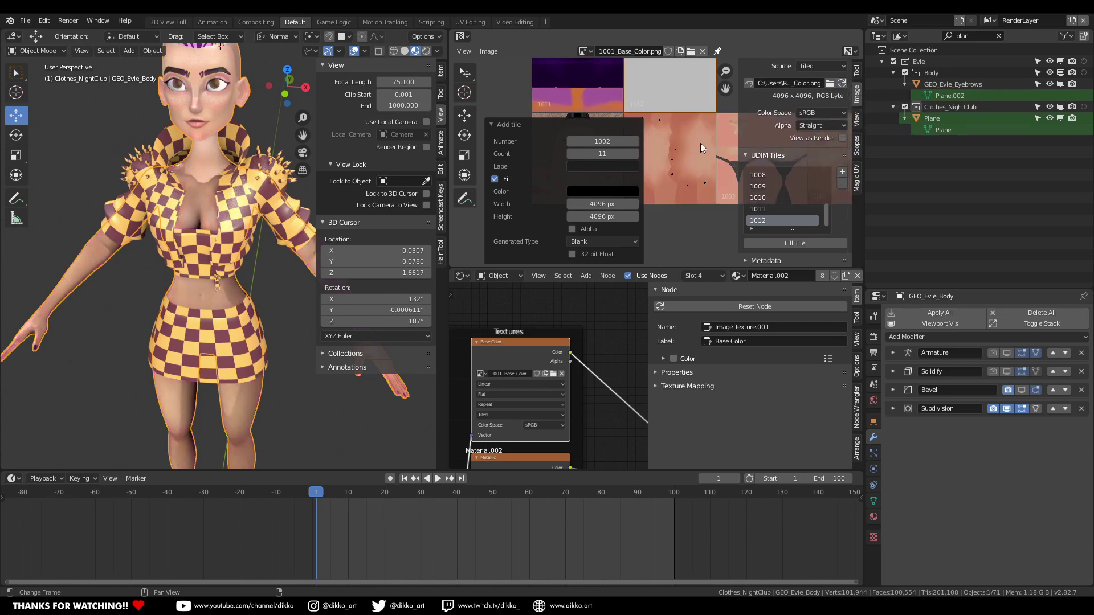
{"action": "middle_click_drag", "start_coordinate": [227, 330], "coordinate": [170, 316]}
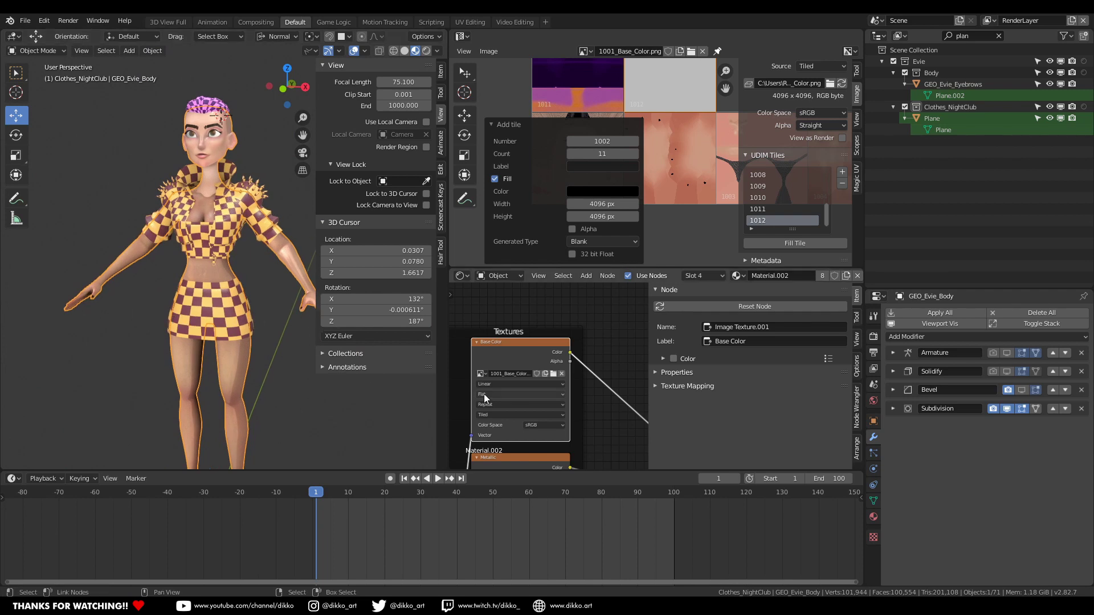
{"action": "middle_click_drag", "start_coordinate": [273, 348], "coordinate": [228, 353]}
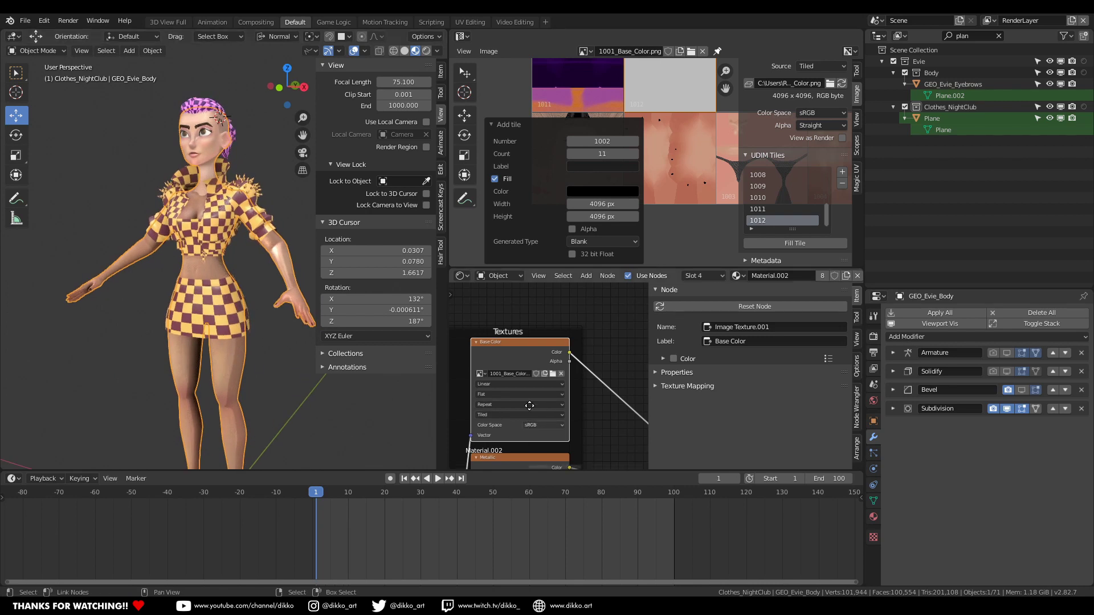
Step: Display 1001_Height.png in the UV Editor and add 11 UDIM tiles starting at number 1002 to it
{"action": "middle_click_drag", "start_coordinate": [609, 282], "coordinate": [604, 220]}
{"action": "left_click", "coordinate": [586, 51]}
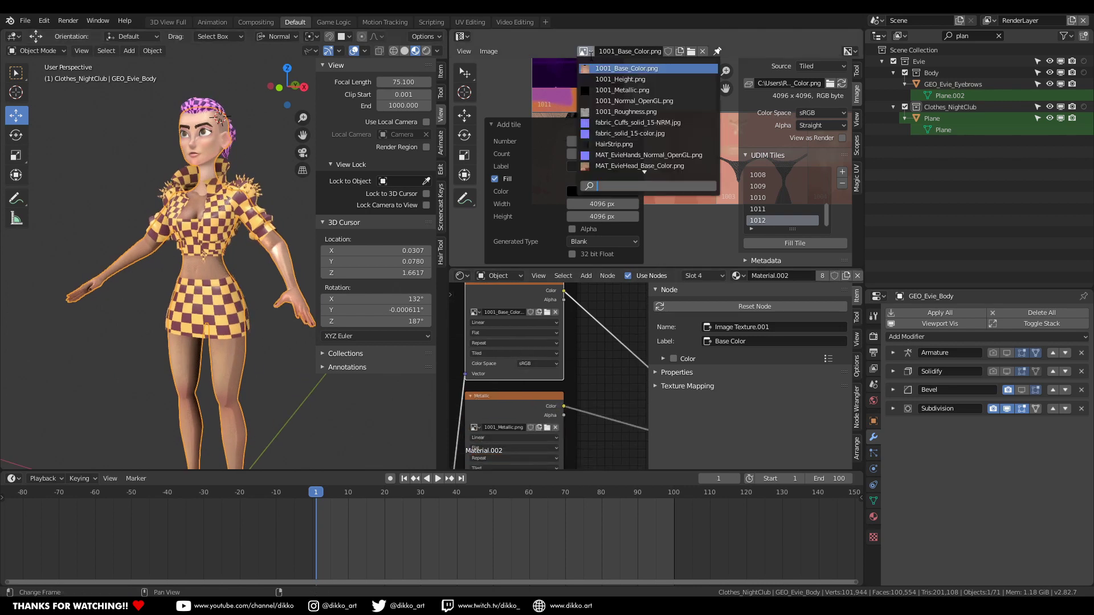
{"action": "left_click", "coordinate": [607, 79]}
{"action": "left_click", "coordinate": [842, 172]}
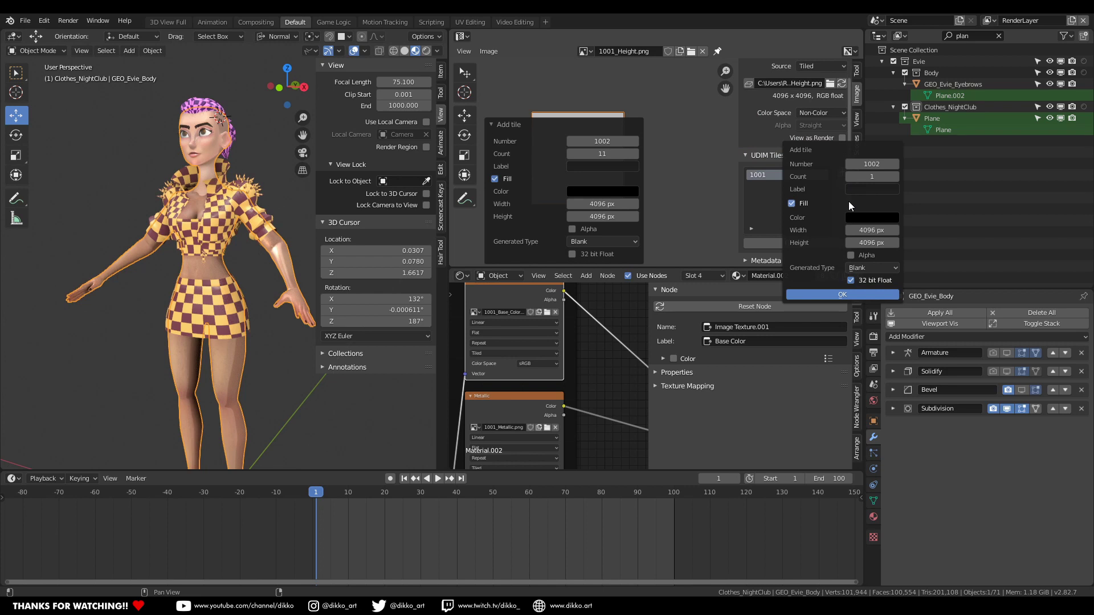
{"action": "left_click", "coordinate": [862, 178]}
{"action": "type", "text": "11"}
{"action": "key", "text": "Return"}
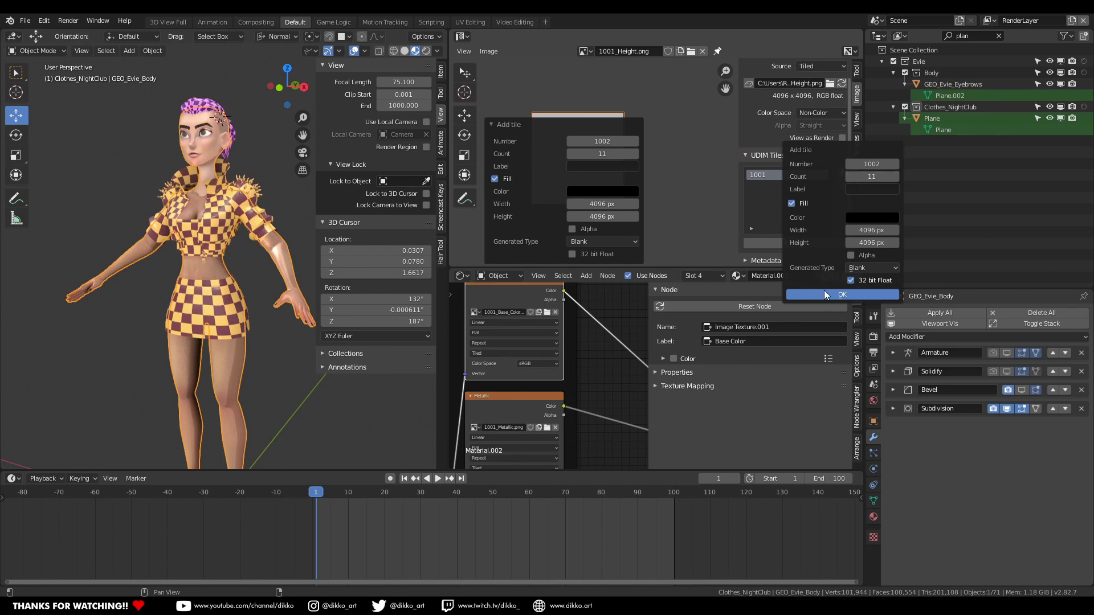
{"action": "left_click", "coordinate": [824, 292]}
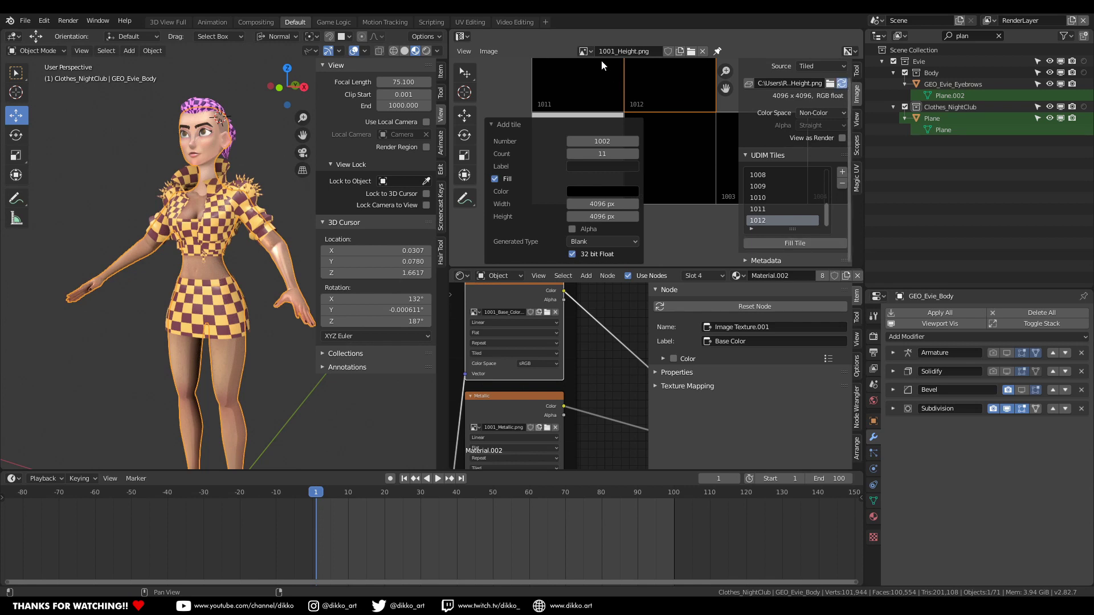
Step: Reload 1001_Height.png so its UDIM tiles use the files on disk, and display 1001_Metallic.png in the UV Editor
{"action": "key", "text": "alt+r"}
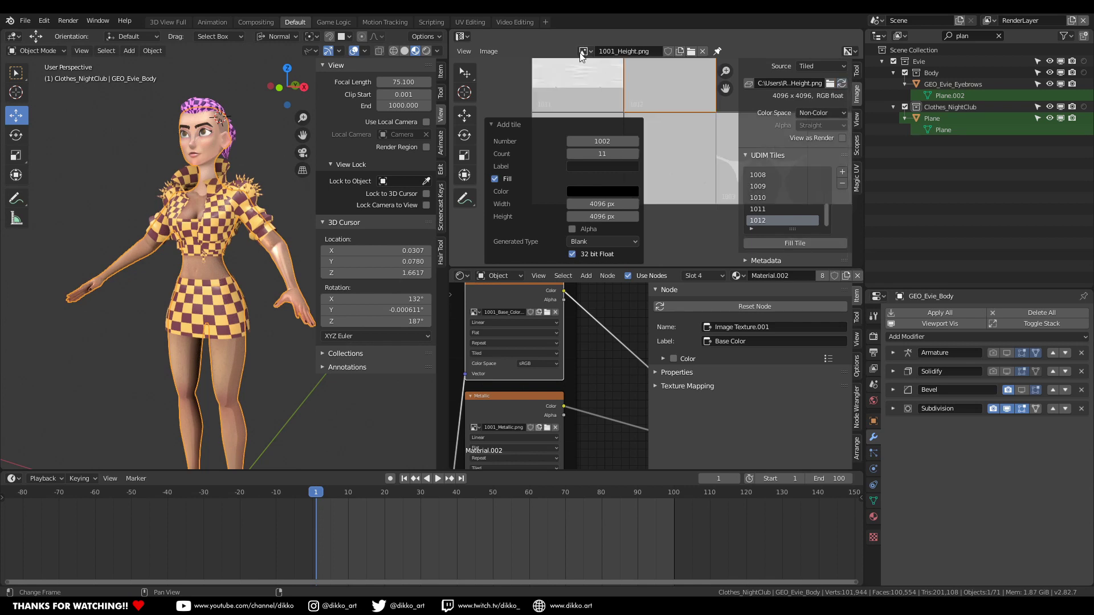
{"action": "left_click", "coordinate": [579, 52]}
{"action": "left_click", "coordinate": [587, 90]}
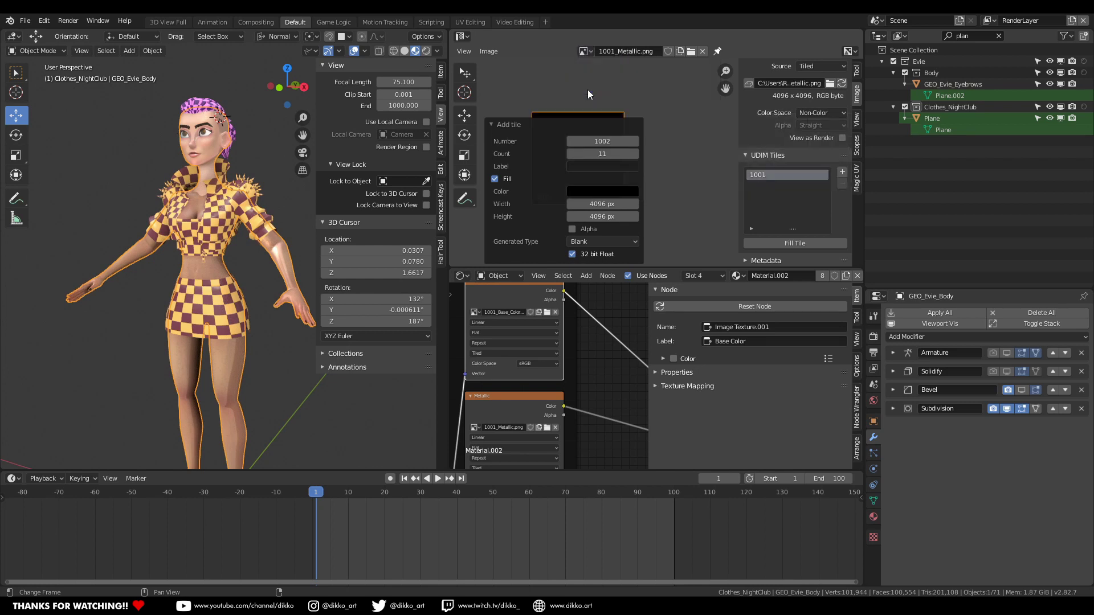
Step: Add 11 UDIM tiles starting at number 1002 to 1001_Metallic.png and reload the image from disk
{"action": "left_click", "coordinate": [842, 172]}
{"action": "left_click", "coordinate": [864, 172]}
{"action": "type", "text": "11"}
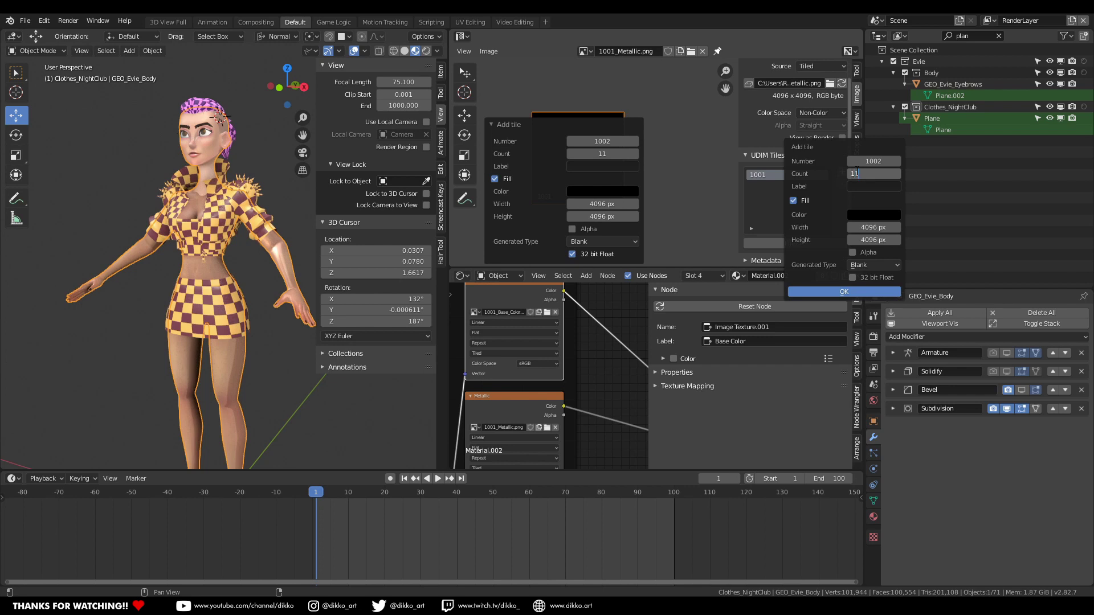
{"action": "key", "text": "Return"}
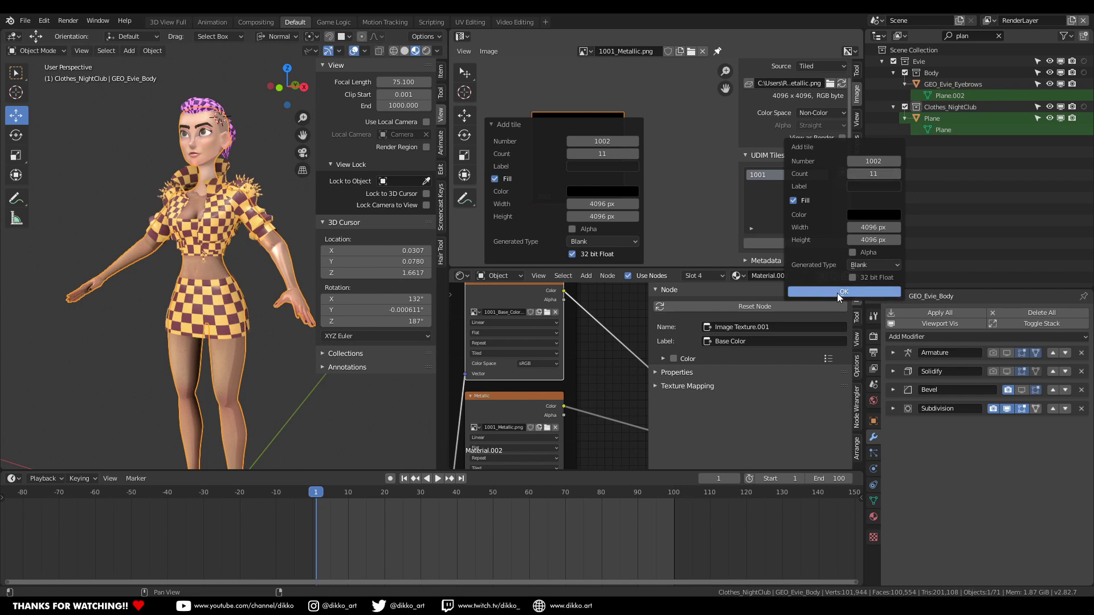
{"action": "left_click", "coordinate": [839, 293]}
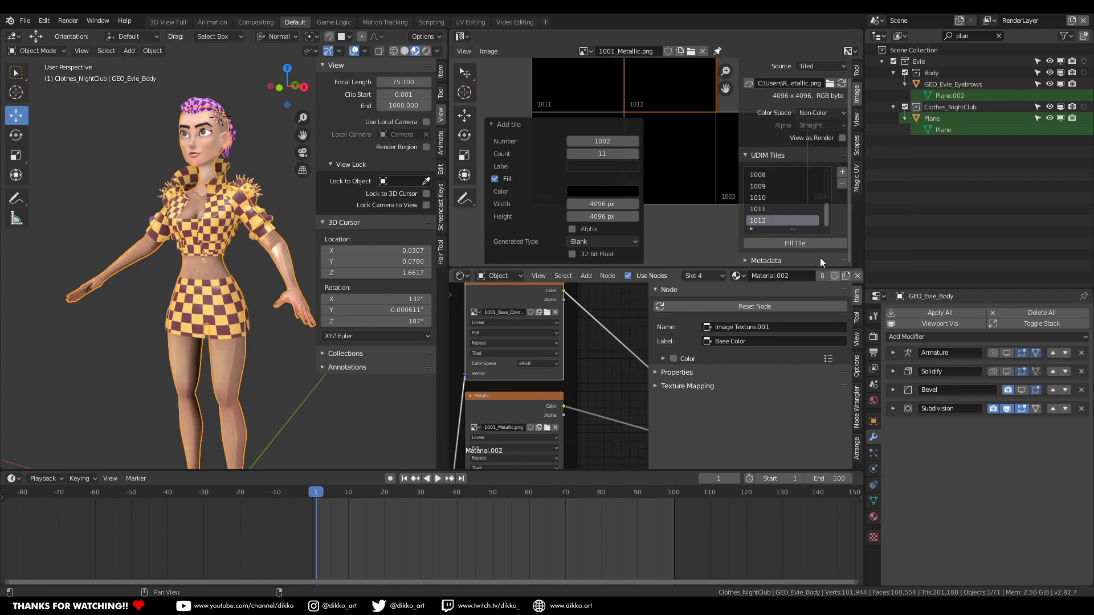
{"action": "left_click", "coordinate": [841, 85]}
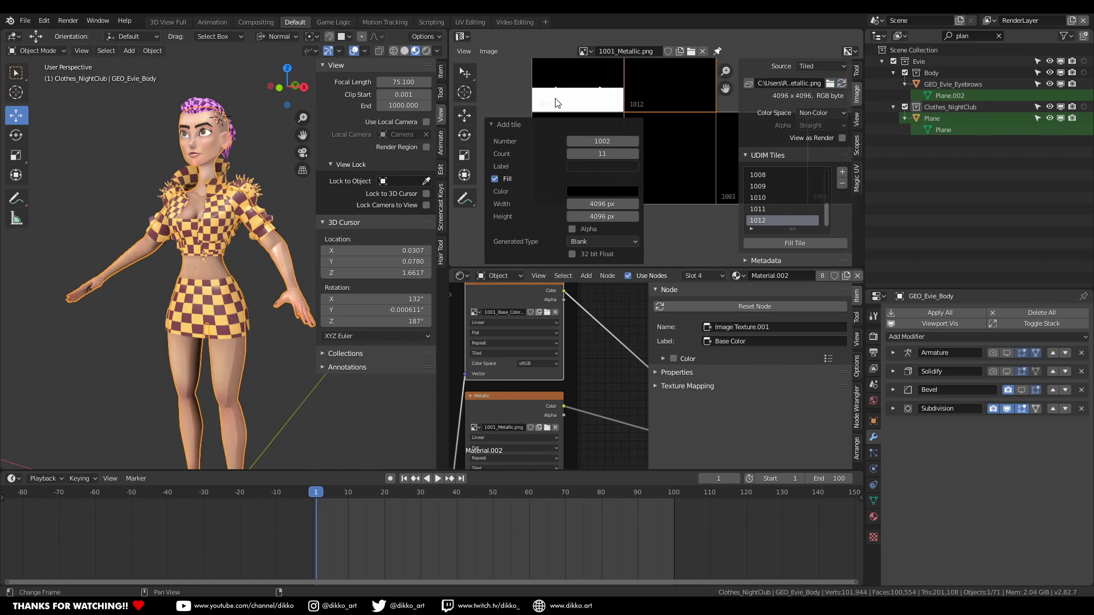
Step: Give 1001_Normal_OpenGL.png 11 more UDIM tiles starting at number 1002 and reload the image from disk
{"action": "left_click", "coordinate": [584, 52]}
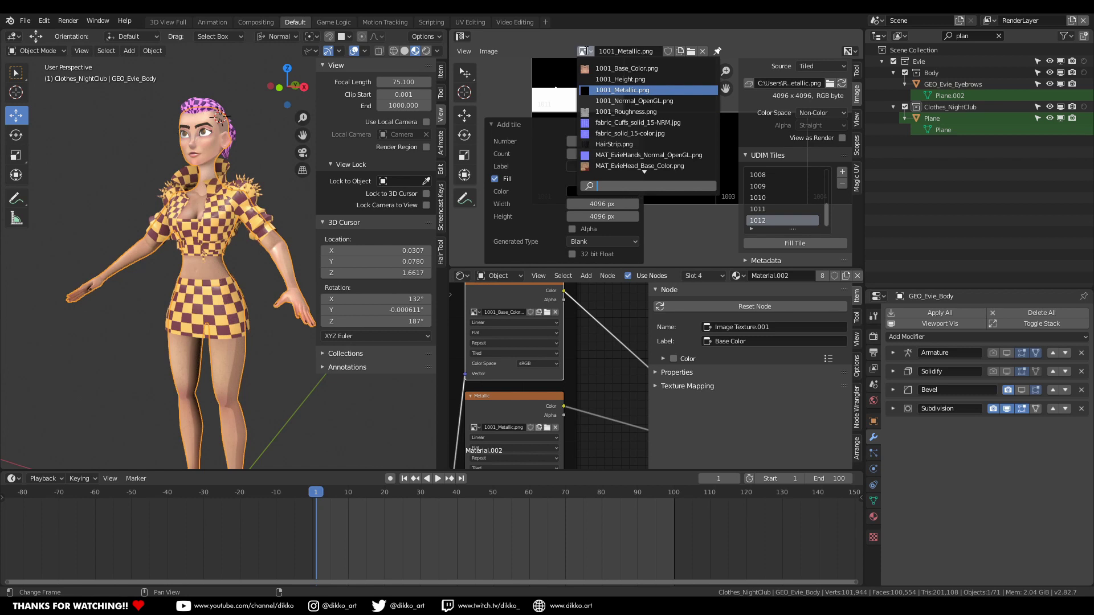
{"action": "left_click", "coordinate": [608, 101]}
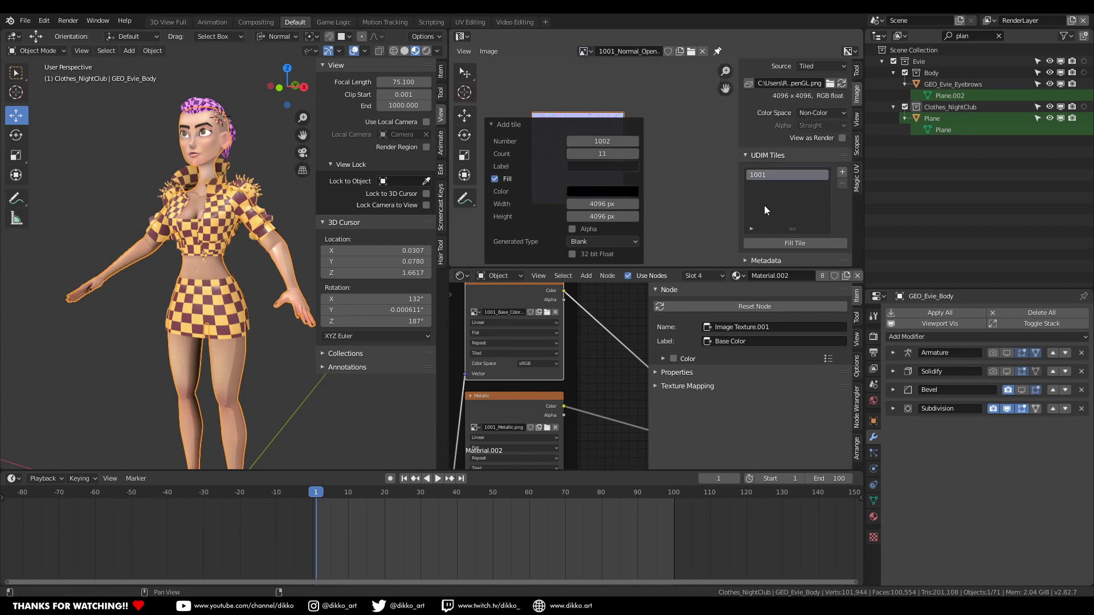
{"action": "left_click", "coordinate": [843, 173]}
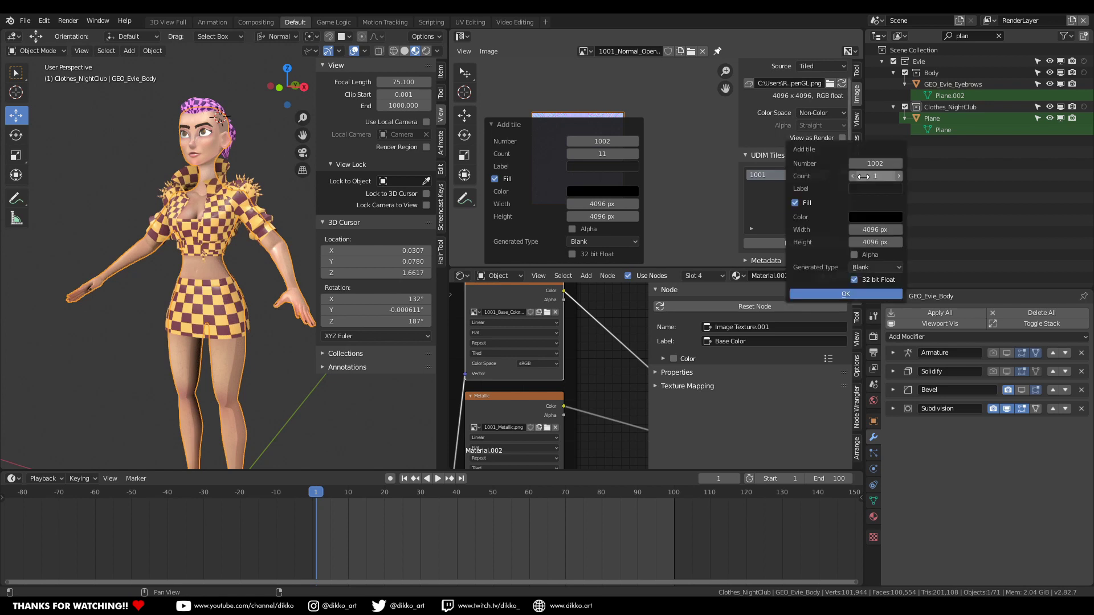
{"action": "left_click", "coordinate": [856, 176]}
{"action": "type", "text": "11"}
{"action": "key", "text": "Return"}
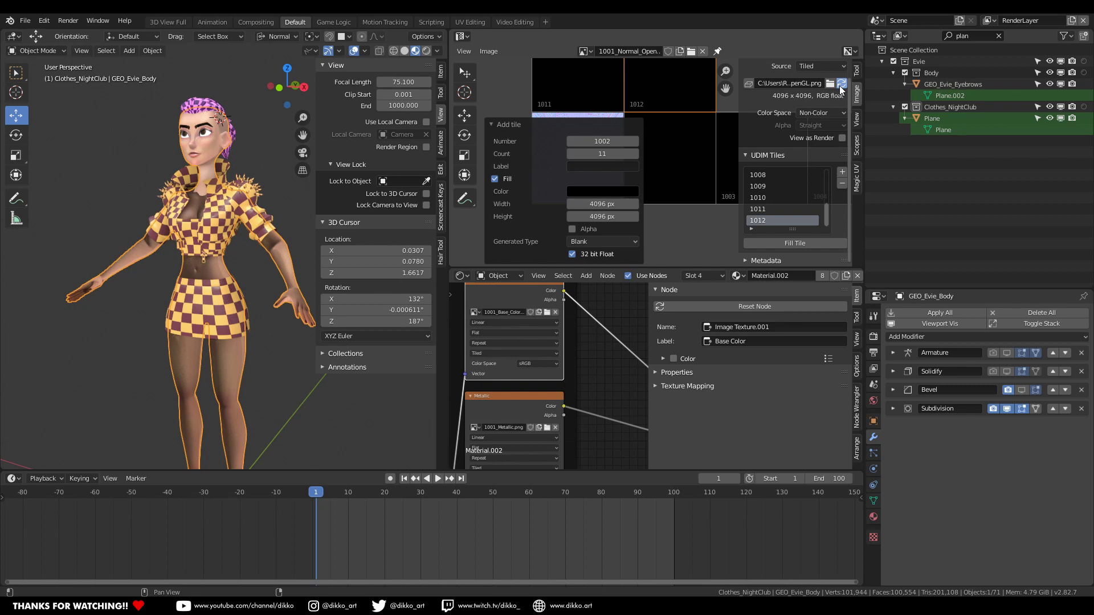
{"action": "left_click", "coordinate": [842, 84]}
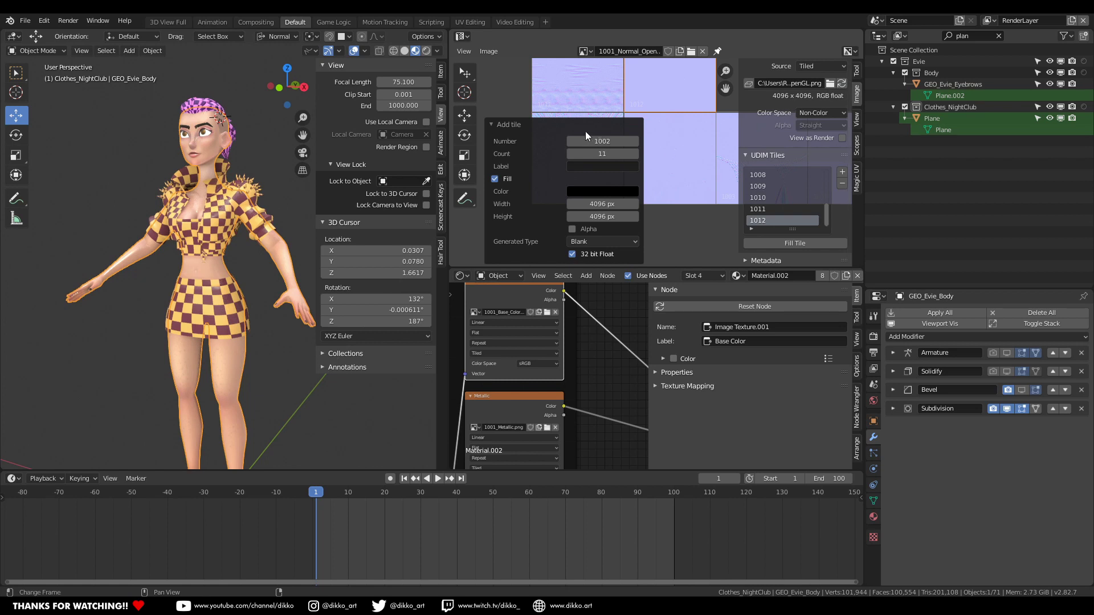
Step: Add 11 UDIM tiles starting at number 1002 to 1001_Roughness.png and reload its textures from disk
{"action": "left_click", "coordinate": [583, 52]}
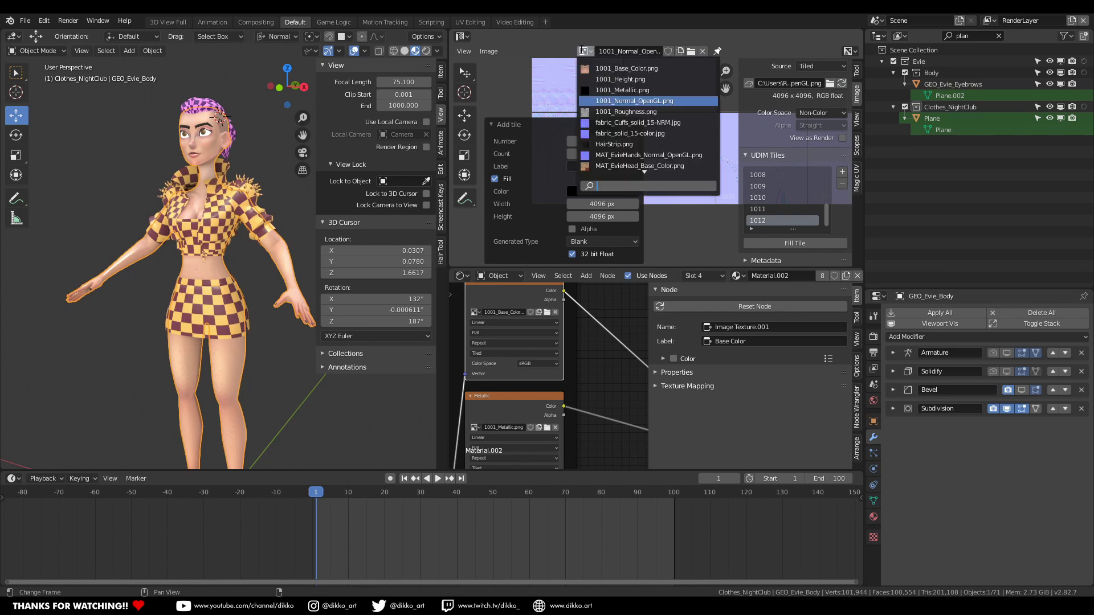
{"action": "left_click", "coordinate": [626, 111]}
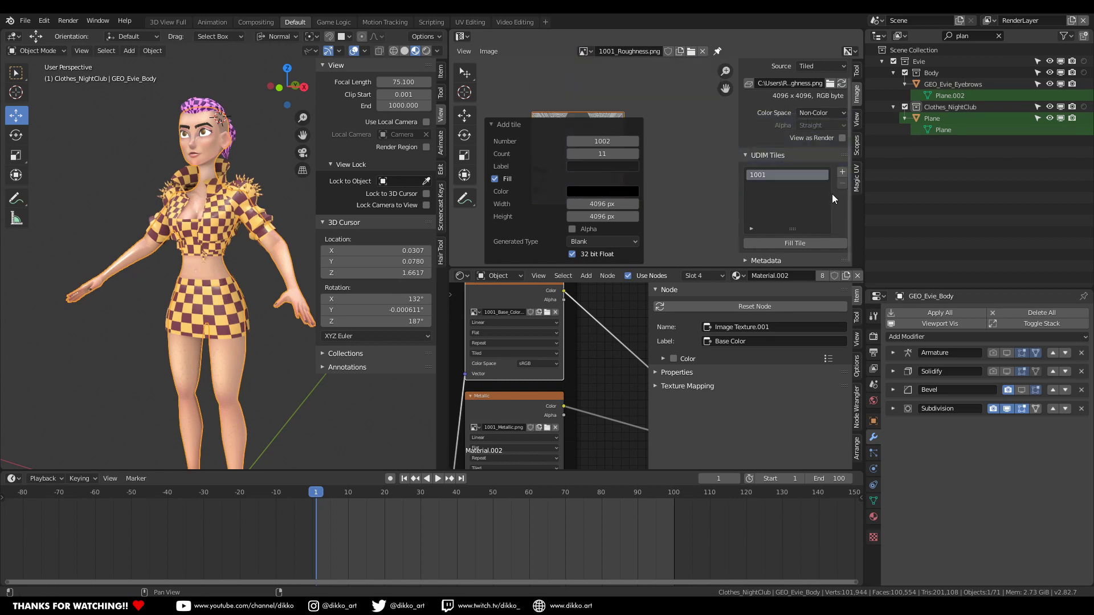
{"action": "left_click", "coordinate": [842, 172]}
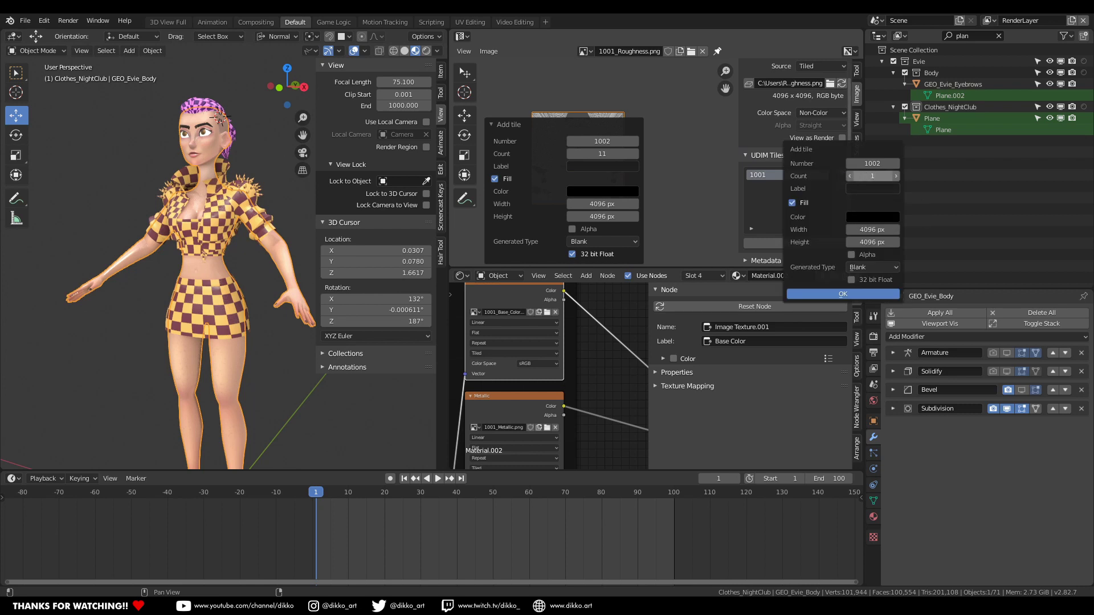
{"action": "left_click", "coordinate": [876, 176]}
{"action": "type", "text": "1"}
{"action": "key", "text": "Return"}
{"action": "left_click", "coordinate": [843, 294]}
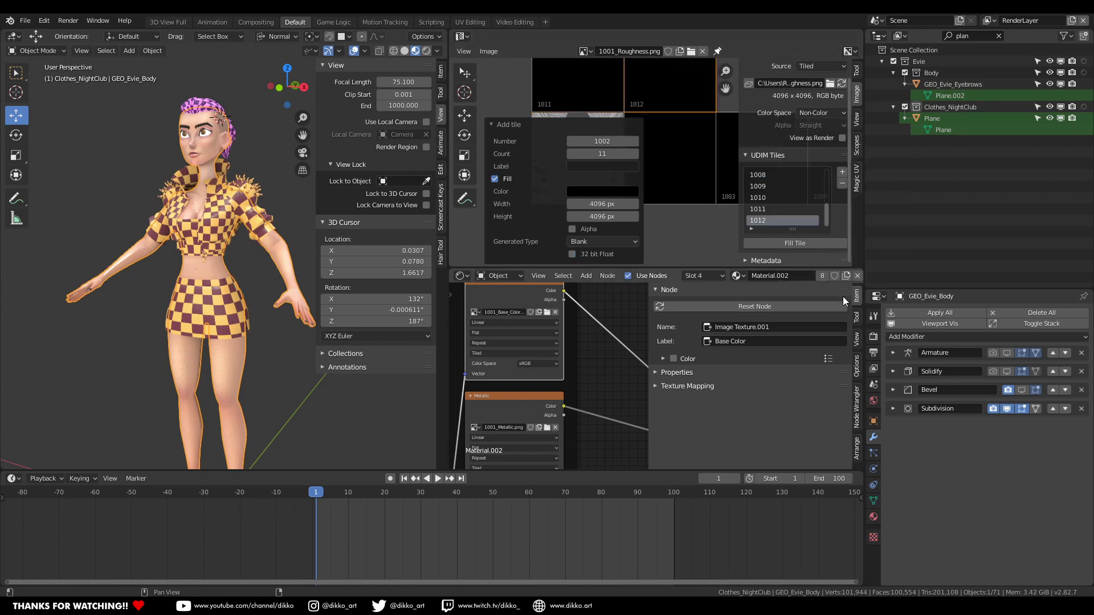
{"action": "left_click", "coordinate": [841, 83]}
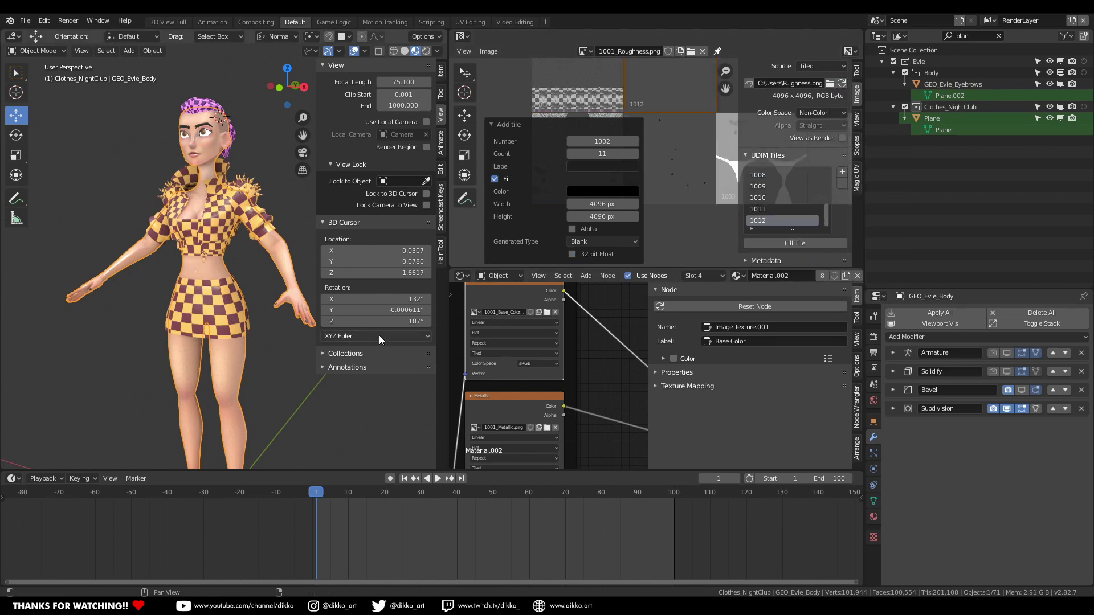
Step: Collapse the Add tile settings and examine the loaded roughness tiles and the character's checkered clothing
{"action": "middle_click_drag", "start_coordinate": [92, 204], "coordinate": [265, 249]}
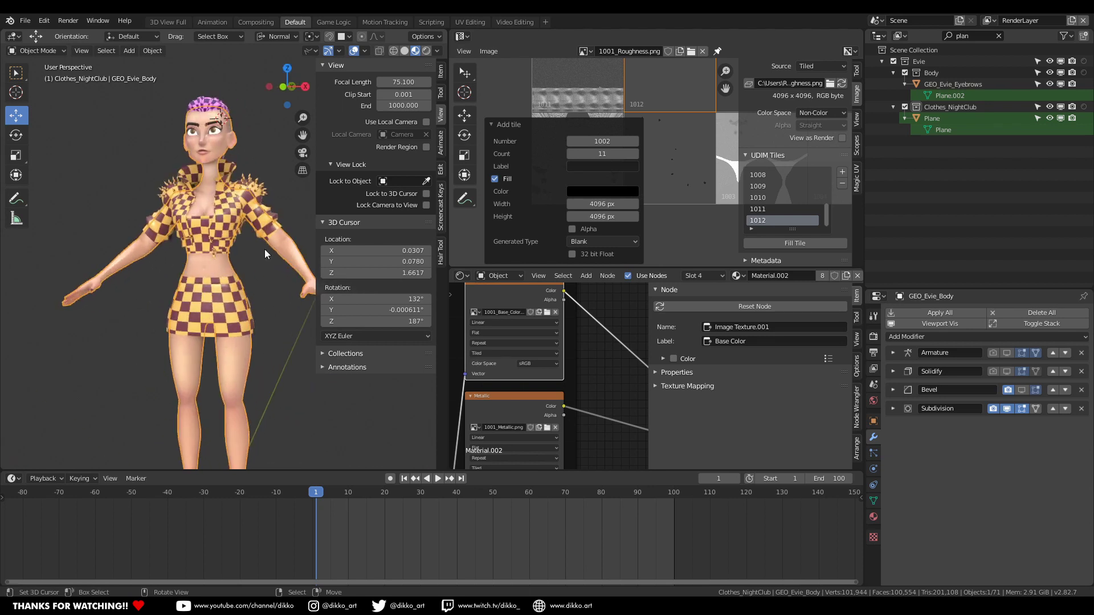
{"action": "scroll", "coordinate": [661, 123], "scroll_direction": "down", "scroll_amount": 2}
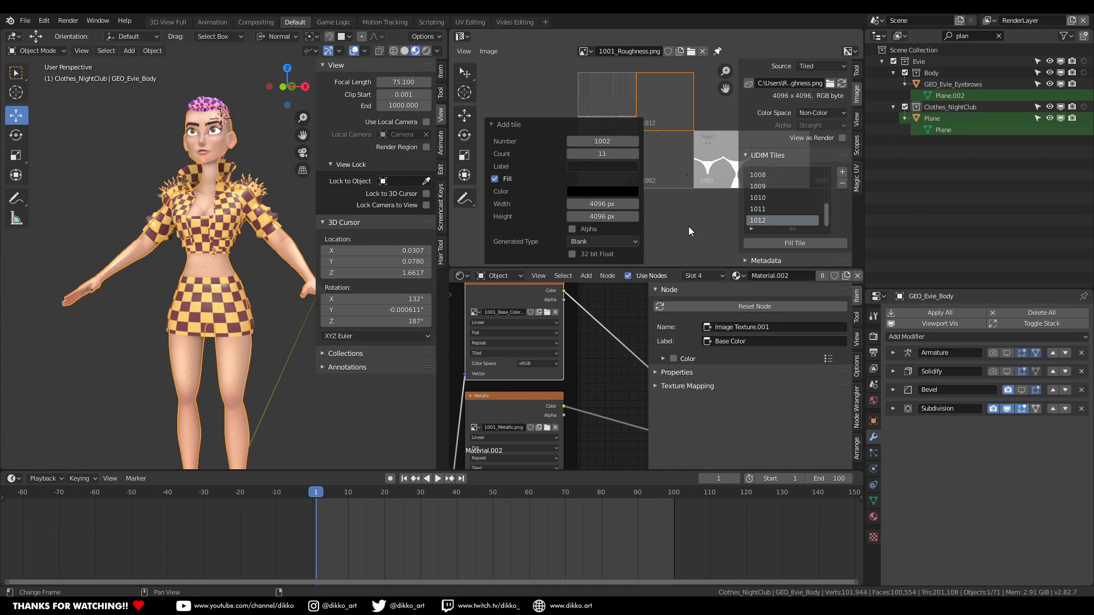
{"action": "left_click", "coordinate": [490, 125]}
{"action": "middle_click_drag", "start_coordinate": [644, 205], "coordinate": [844, 226]}
{"action": "scroll", "coordinate": [184, 279], "scroll_direction": "up", "scroll_amount": 2}
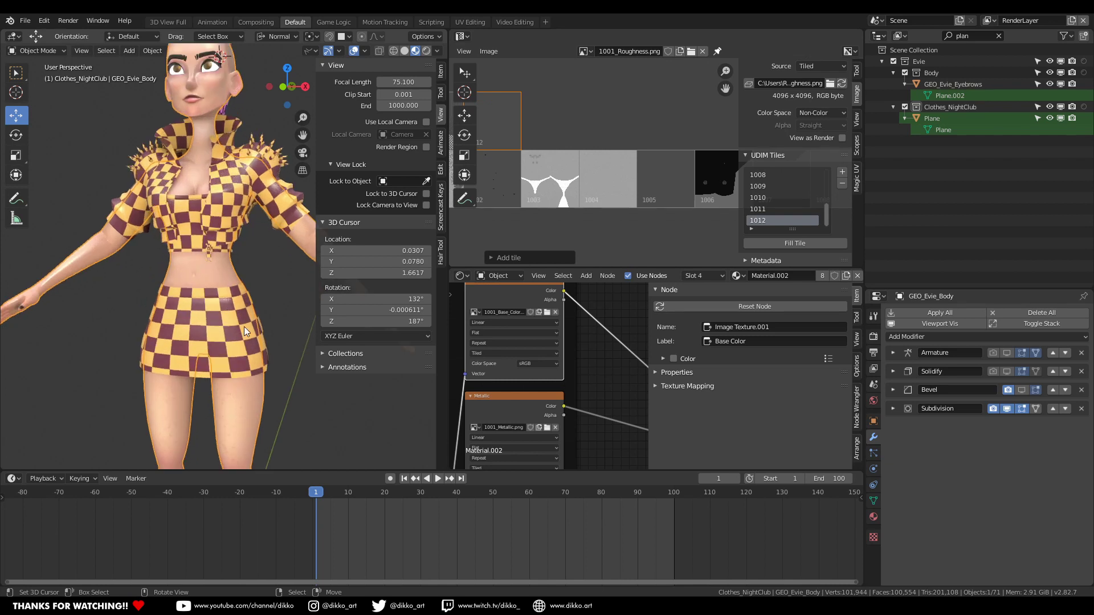
{"action": "scroll", "coordinate": [244, 326], "scroll_direction": "down", "scroll_amount": 2}
{"action": "middle_click_drag", "start_coordinate": [234, 240], "coordinate": [234, 320]}
Step: Select all character objects with GEO_Evie_Body active and copy its Material.002 to the selected objects
{"action": "left_click", "coordinate": [208, 132]}
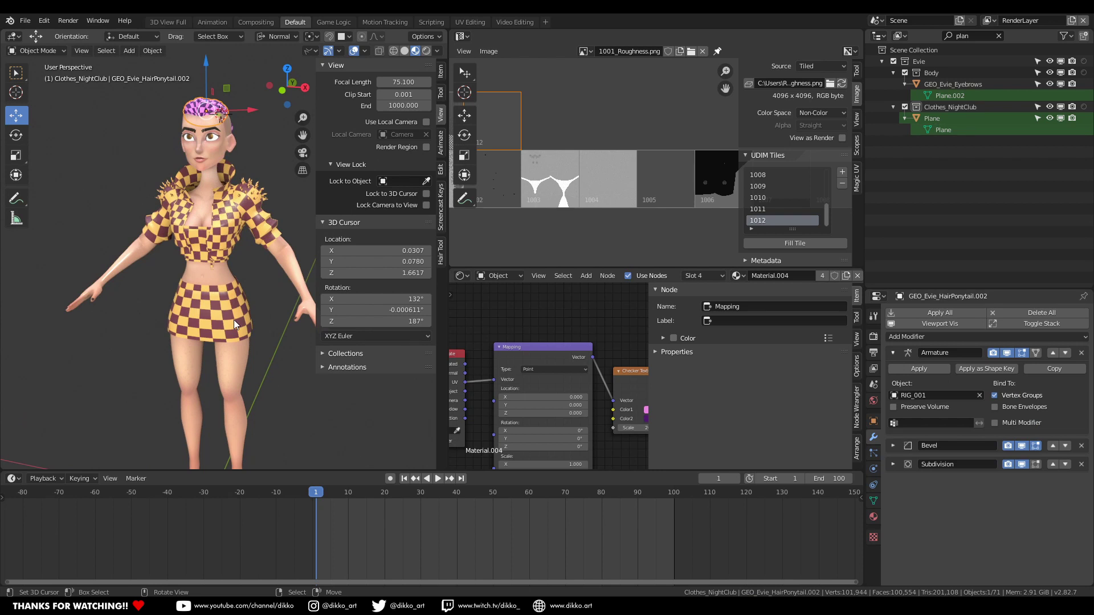
{"action": "right_click", "coordinate": [234, 320]}
{"action": "key", "text": "a"}
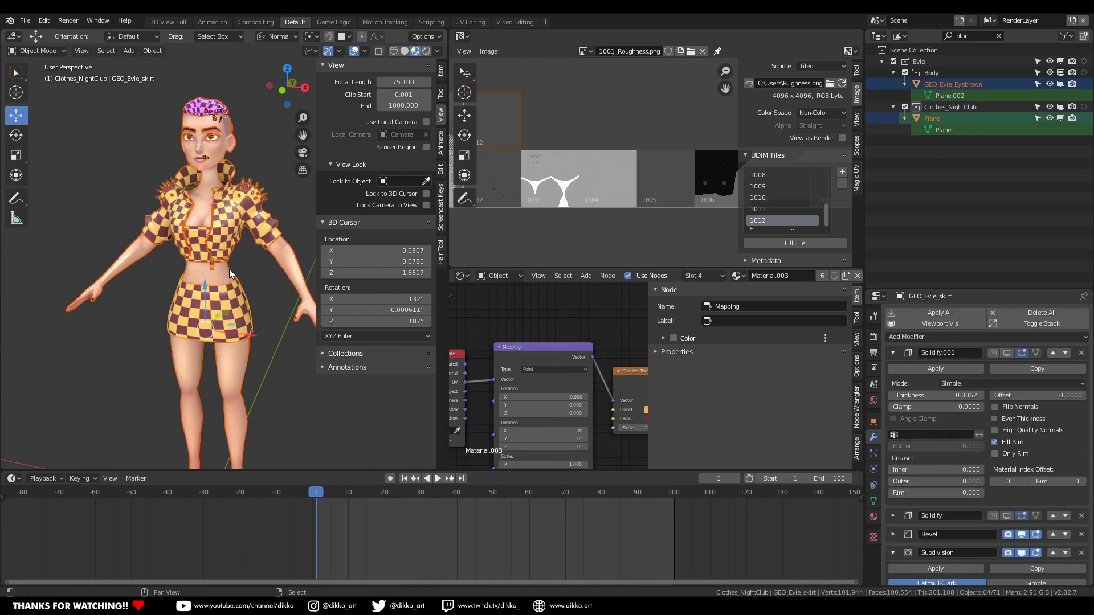
{"action": "left_click", "coordinate": [229, 269], "text": "shift"}
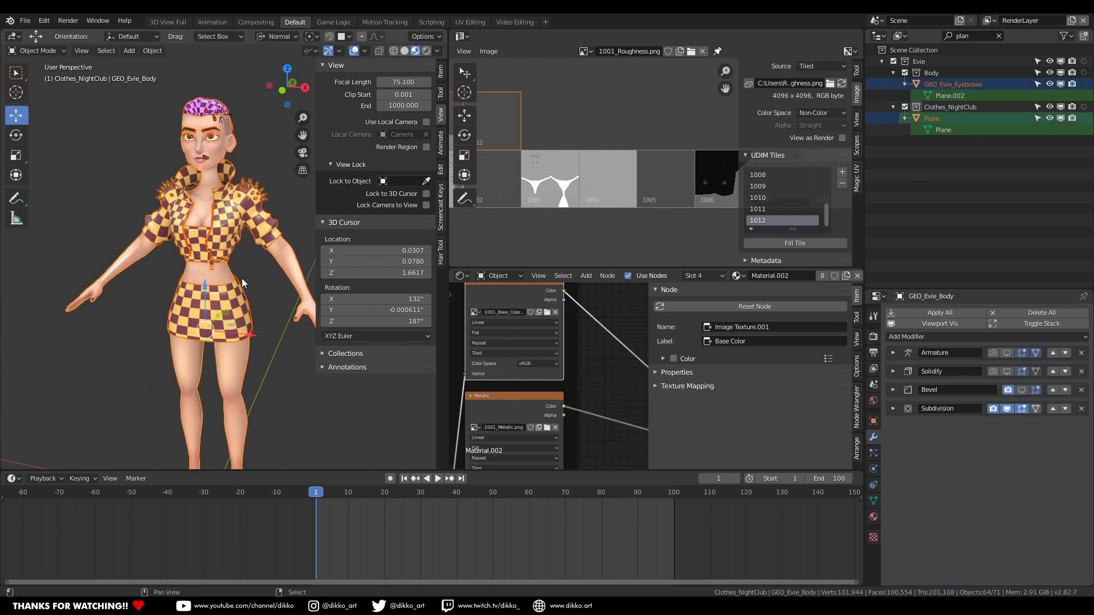
{"action": "left_click", "coordinate": [873, 517]}
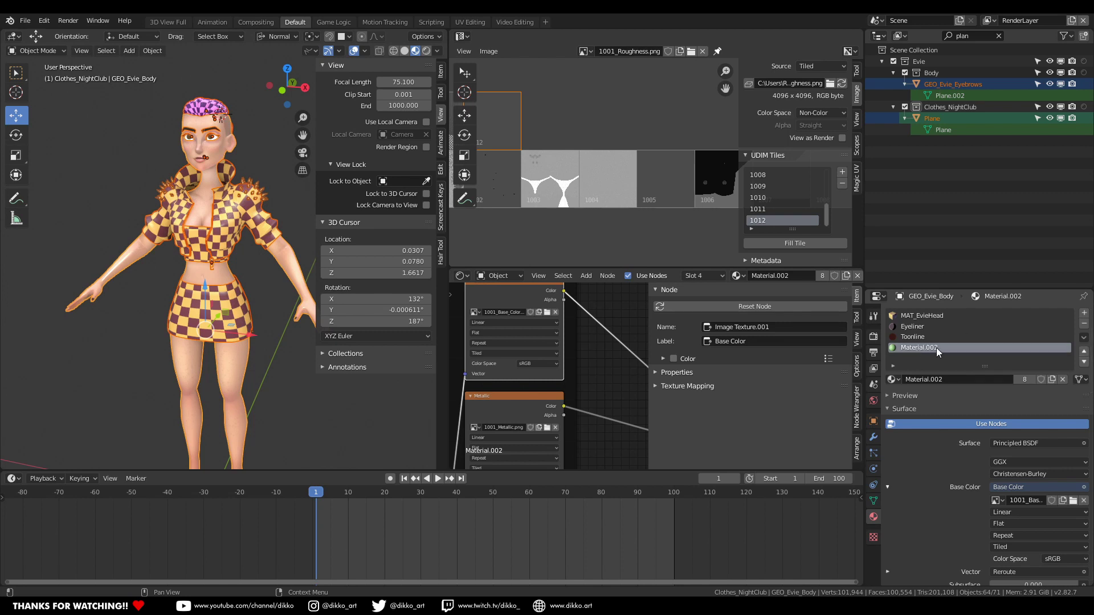
{"action": "left_click", "coordinate": [1084, 338]}
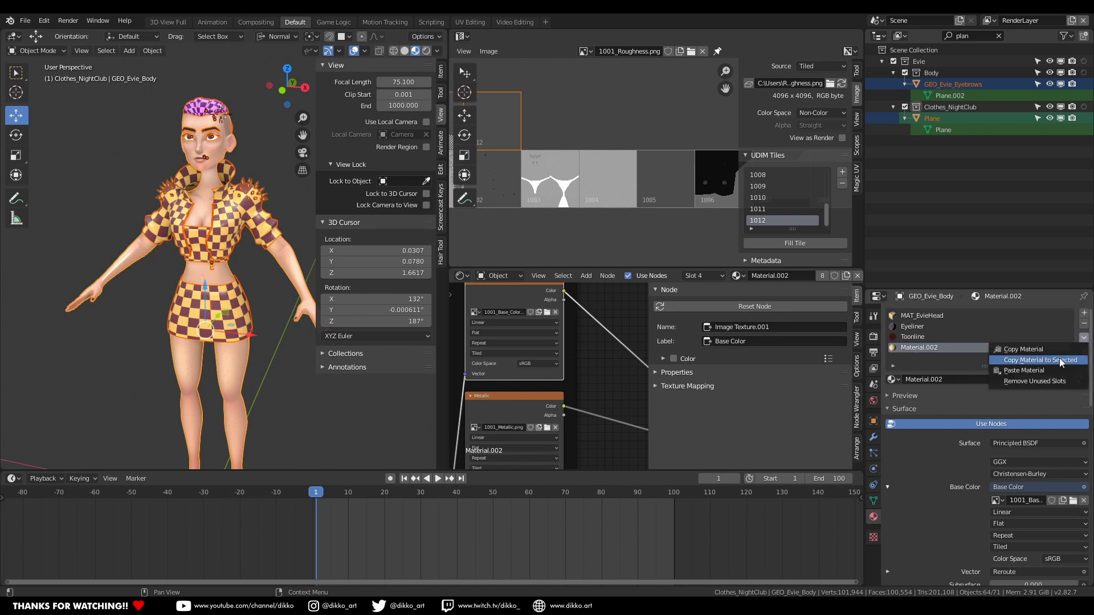
{"action": "left_click", "coordinate": [1068, 361]}
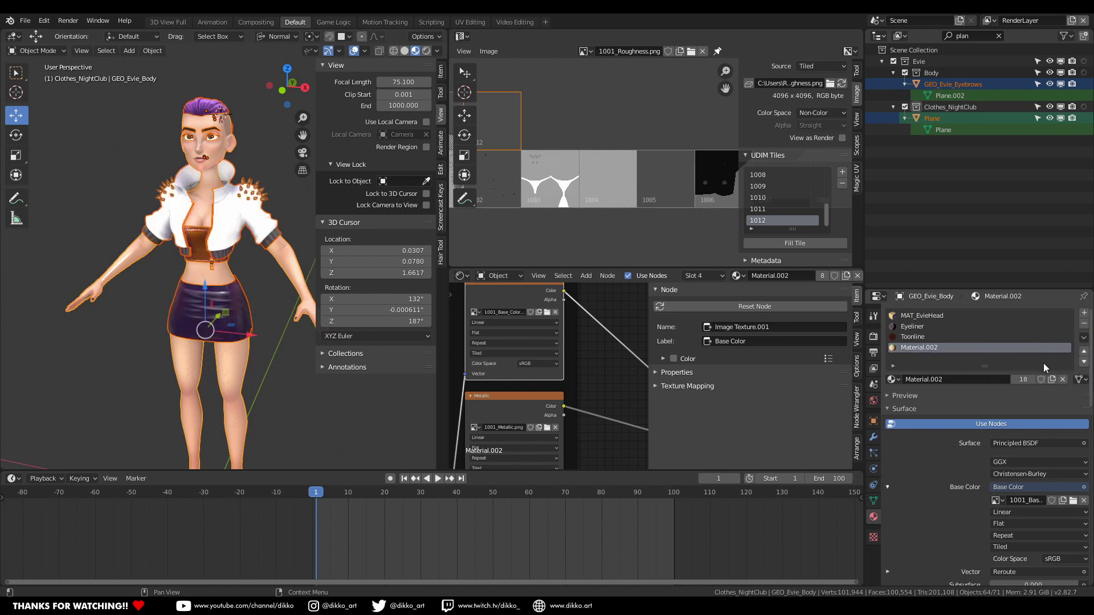
Step: Inspect the textures on the character's jacket, top, skirt and hair up close and from a distance
{"action": "mouse_move", "coordinate": [114, 288]}
{"action": "middle_mouse_down"}
{"action": "mouse_move", "coordinate": [205, 285]}
{"action": "mouse_move", "coordinate": [103, 289]}
{"action": "mouse_move", "coordinate": [114, 293]}
{"action": "middle_mouse_up"}
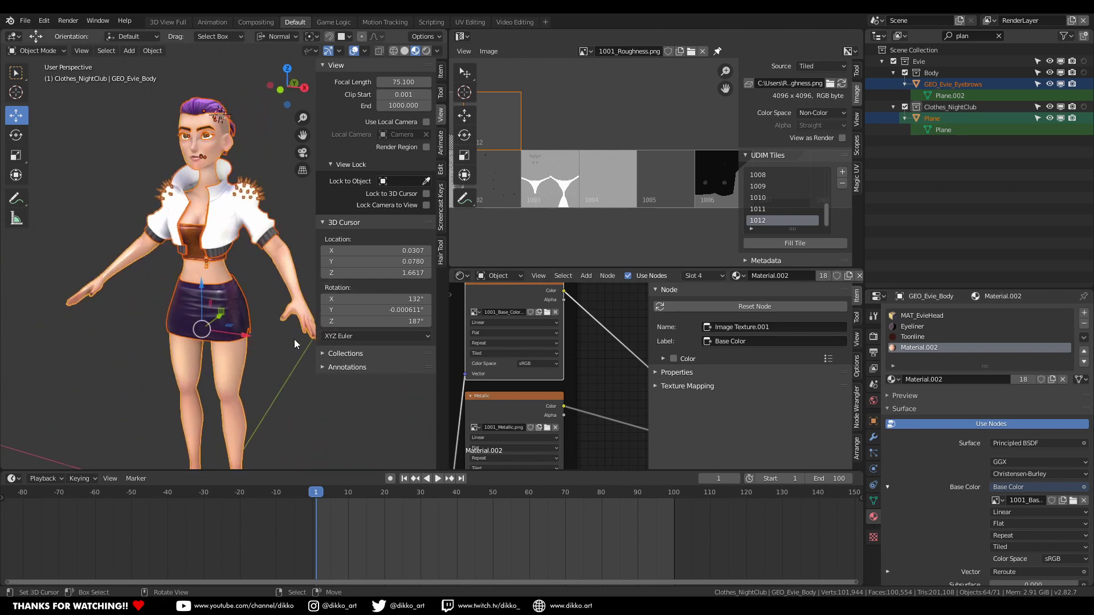
{"action": "scroll", "coordinate": [200, 325], "scroll_direction": "up", "scroll_amount": 8}
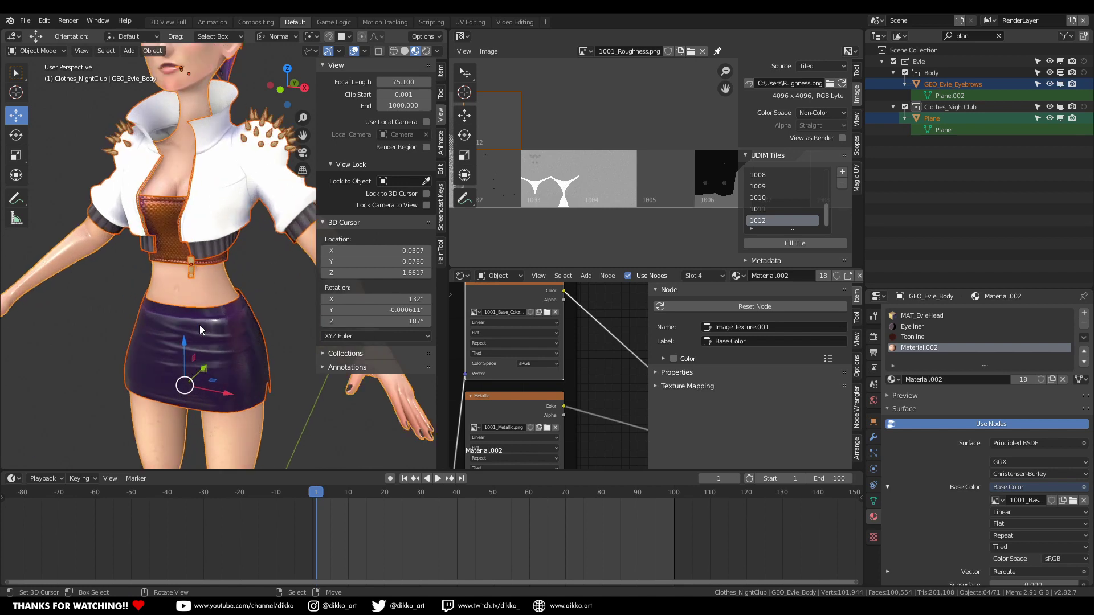
{"action": "middle_click_drag", "start_coordinate": [251, 280], "coordinate": [134, 367], "text": "shift"}
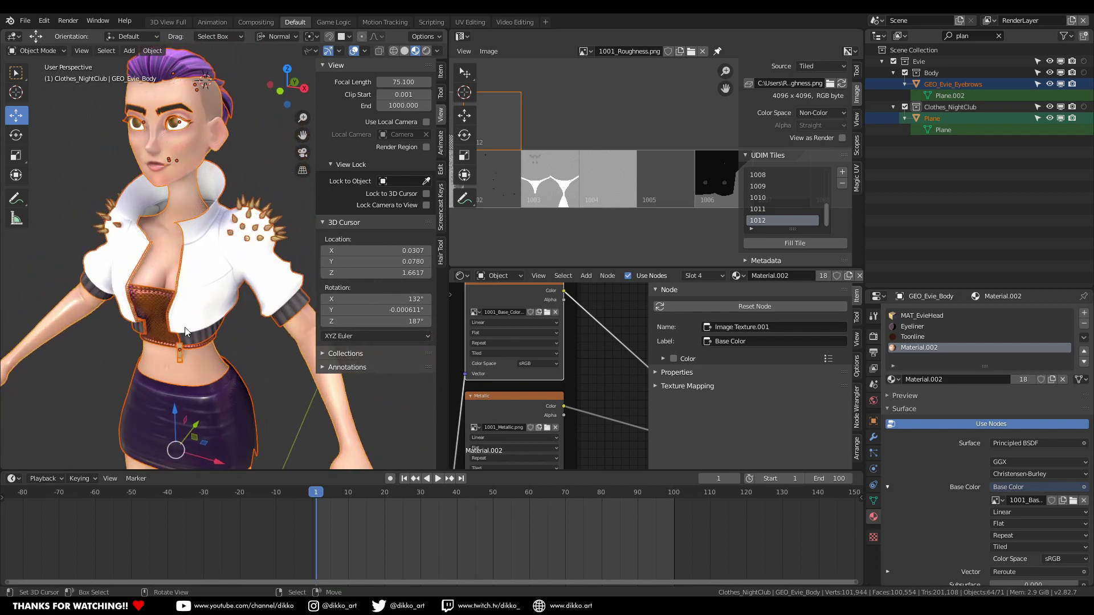
{"action": "scroll", "coordinate": [254, 159], "scroll_direction": "up", "scroll_amount": 8}
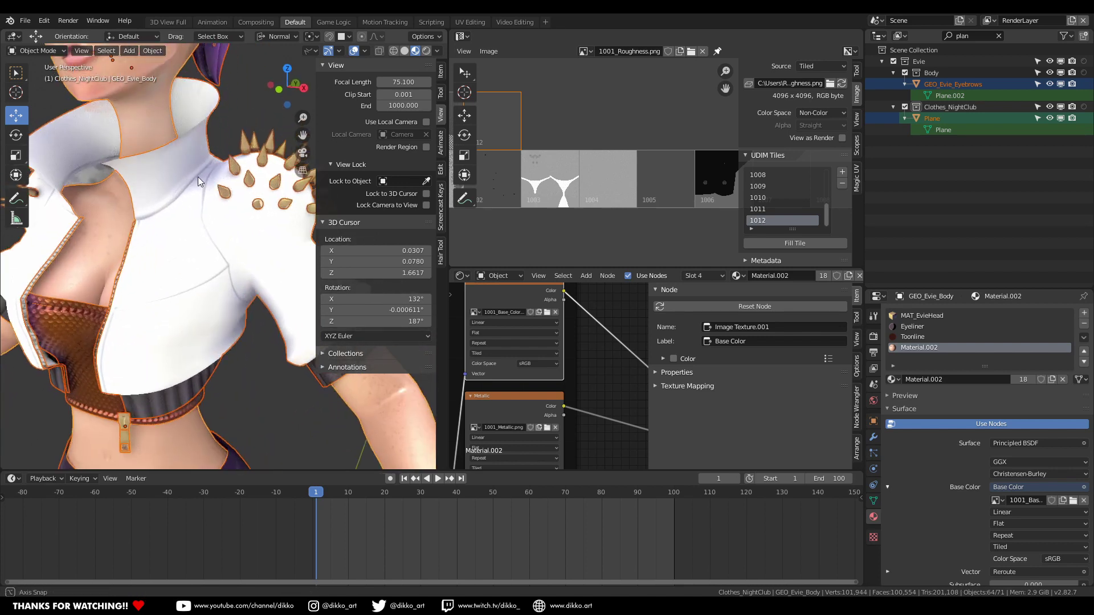
{"action": "scroll", "coordinate": [182, 166], "scroll_direction": "down", "scroll_amount": 10}
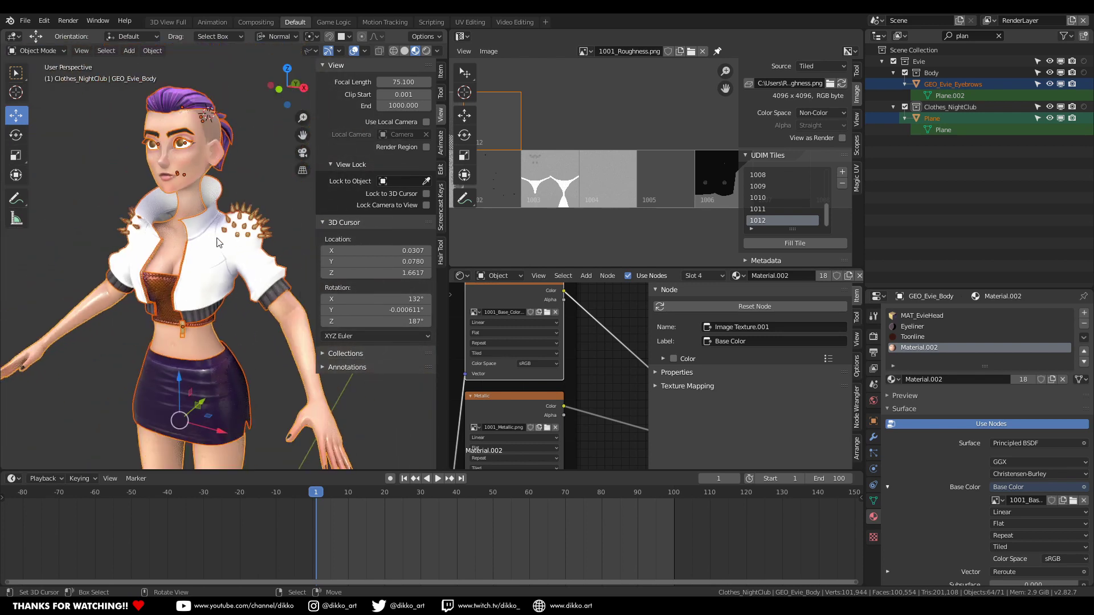
{"action": "scroll", "coordinate": [227, 249], "scroll_direction": "down", "scroll_amount": 5}
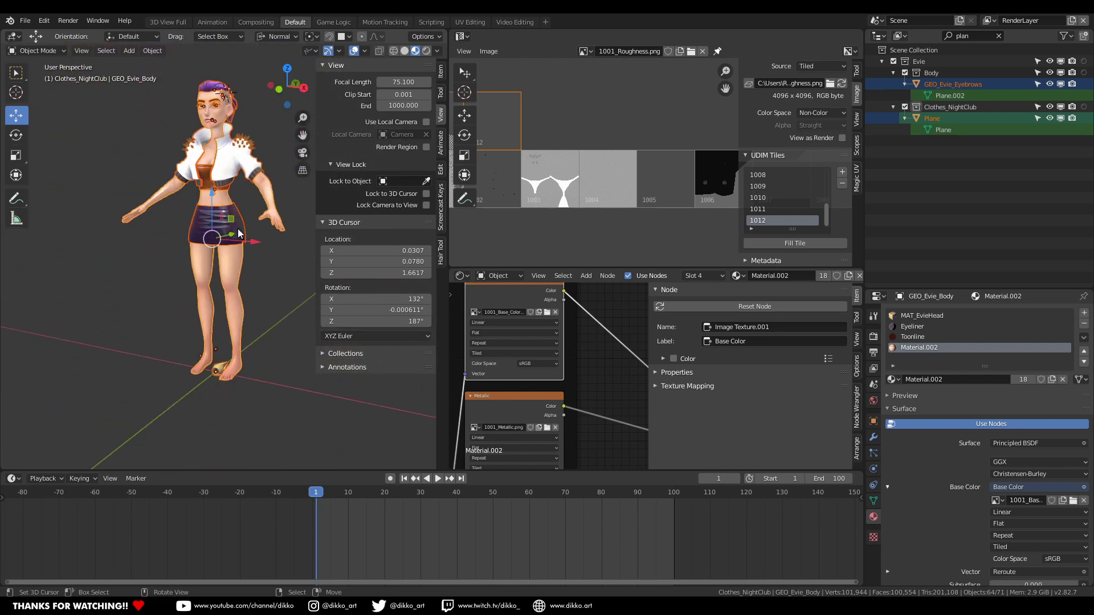
Step: Try Rendered viewport shading on the character and switch back to Material Preview
{"action": "left_click", "coordinate": [428, 51]}
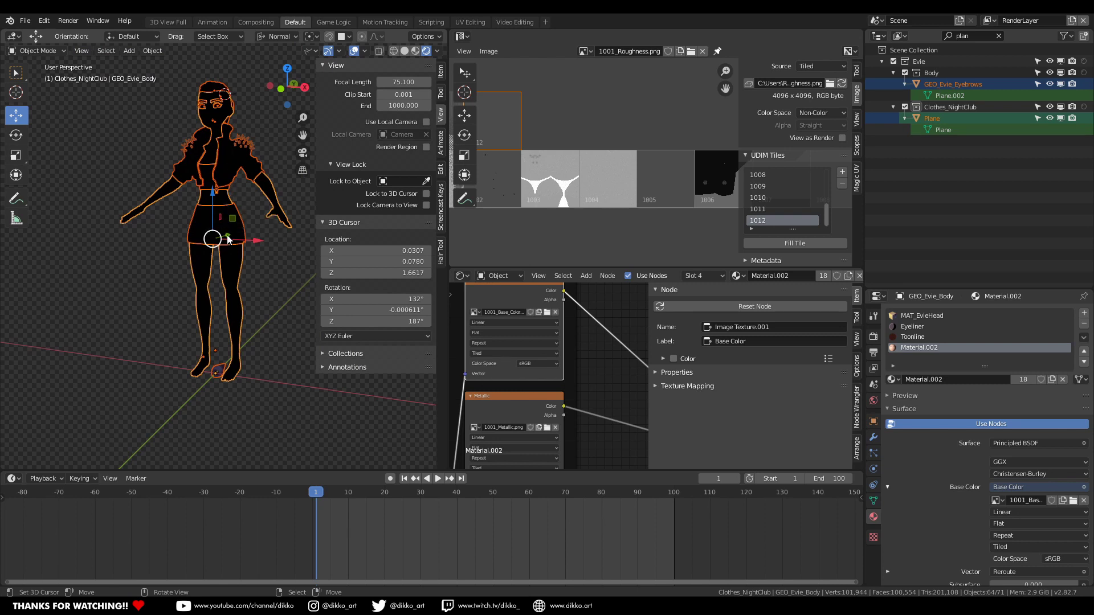
{"action": "mouse_move", "coordinate": [213, 240]}
{"action": "middle_mouse_down"}
{"action": "mouse_move", "coordinate": [202, 277]}
{"action": "mouse_move", "coordinate": [227, 268]}
{"action": "mouse_move", "coordinate": [302, 295]}
{"action": "middle_mouse_up"}
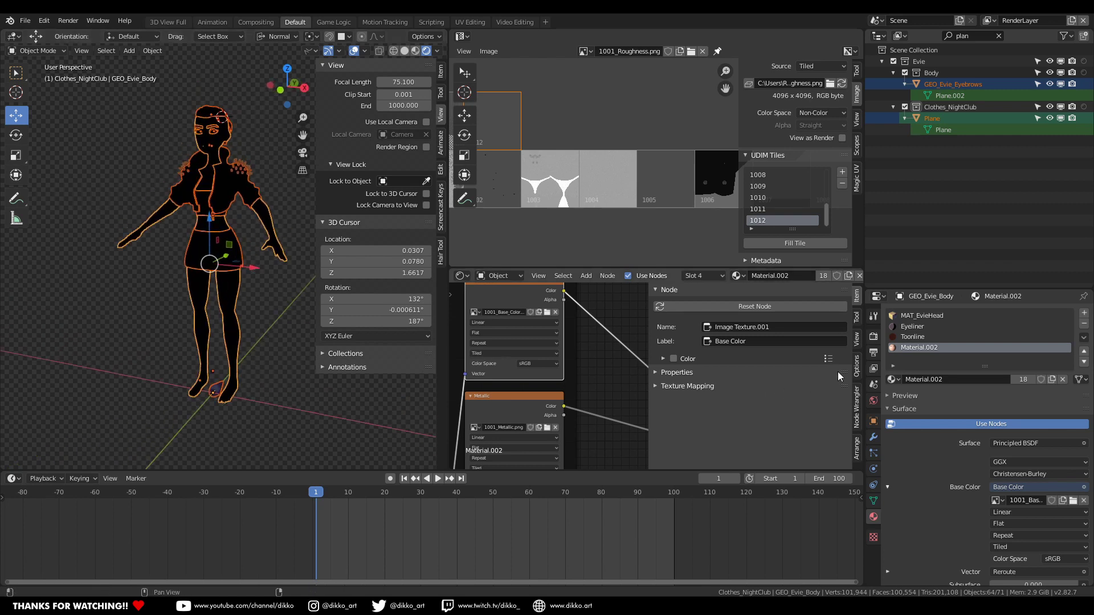
{"action": "scroll", "coordinate": [225, 157], "scroll_direction": "up", "scroll_amount": 4}
{"action": "middle_click_drag", "start_coordinate": [224, 154], "coordinate": [246, 347], "text": "shift"}
{"action": "left_click", "coordinate": [416, 50]}
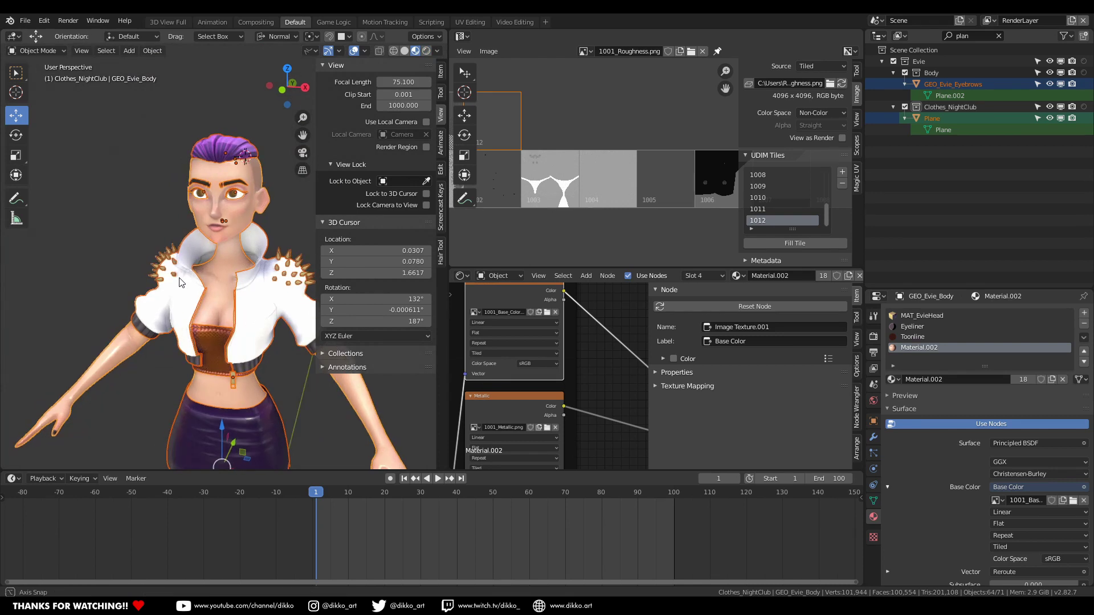
Step: Examine the textured outfit in Material Preview from several angles, closing in on the skirt
{"action": "middle_click_drag", "start_coordinate": [223, 228], "coordinate": [251, 262]}
{"action": "middle_click_drag", "start_coordinate": [243, 269], "coordinate": [131, 265]}
{"action": "middle_click_drag", "start_coordinate": [162, 333], "coordinate": [237, 313], "text": "shift"}
{"action": "scroll", "coordinate": [225, 275], "scroll_direction": "up", "scroll_amount": 2}
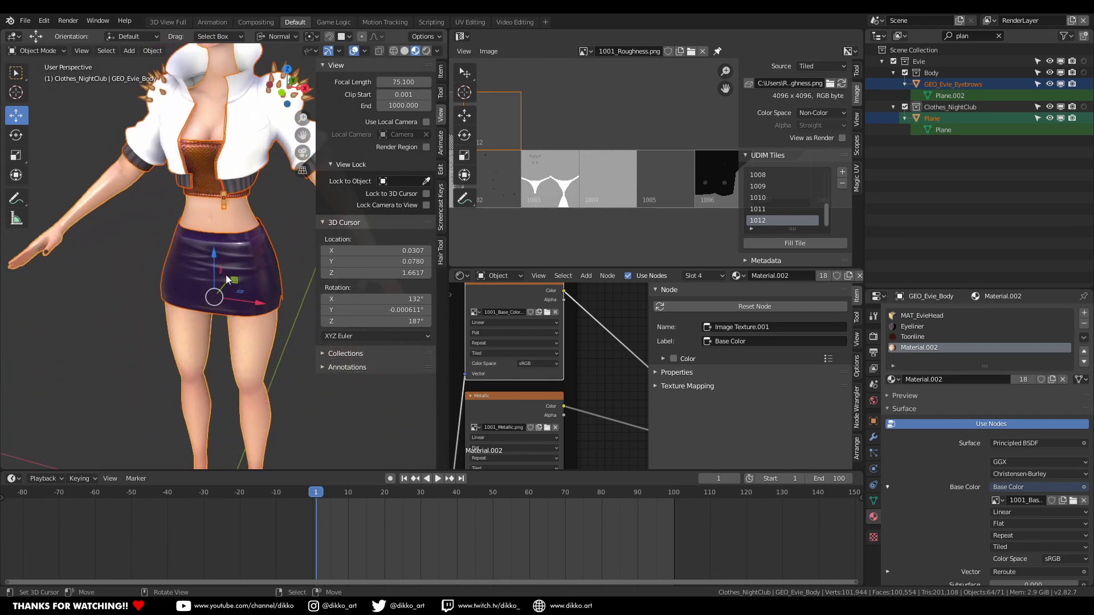
Step: Examine the textured character from the front and back, closing in on the skirt, snakeskin-patterned top and white jacket
{"action": "scroll", "coordinate": [227, 311], "scroll_direction": "down", "scroll_amount": 5}
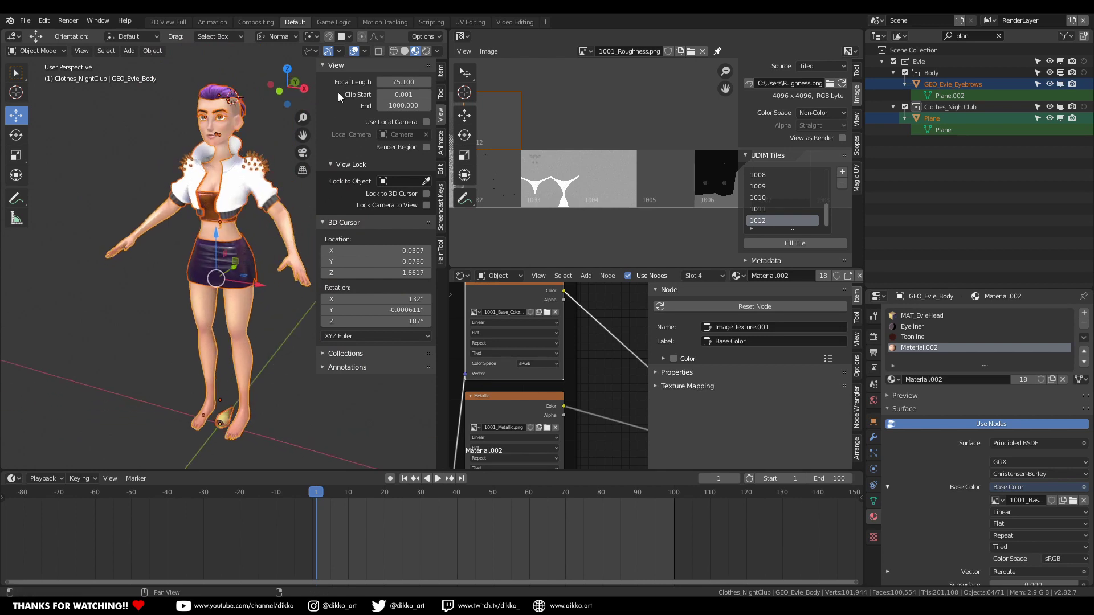
{"action": "middle_click_drag", "start_coordinate": [268, 143], "coordinate": [241, 217]}
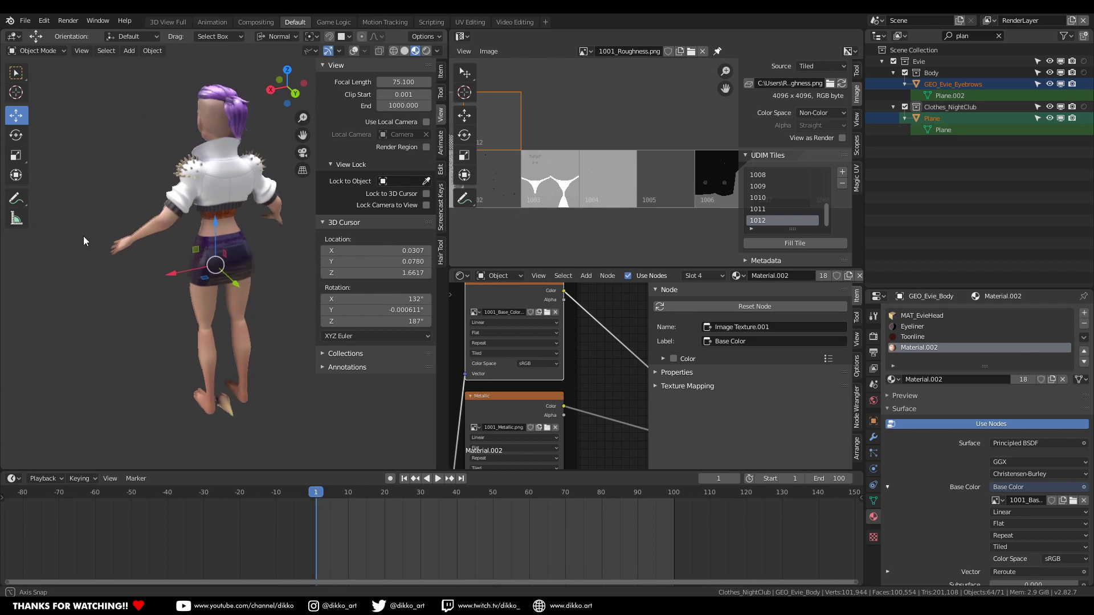
{"action": "middle_click_drag", "start_coordinate": [272, 219], "coordinate": [250, 262]}
{"action": "scroll", "coordinate": [221, 302], "scroll_direction": "up", "scroll_amount": 3}
{"action": "scroll", "coordinate": [221, 302], "scroll_direction": "up", "scroll_amount": 2}
{"action": "middle_click_drag", "start_coordinate": [221, 302], "coordinate": [420, 316]}
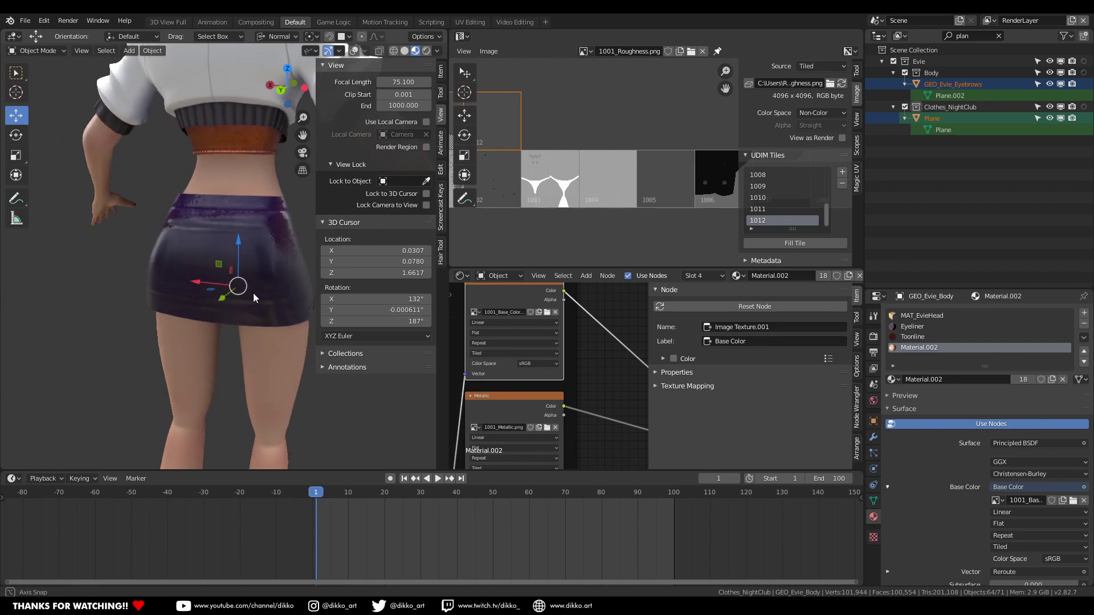
{"action": "middle_click_drag", "start_coordinate": [253, 292], "coordinate": [66, 214]}
{"action": "scroll", "coordinate": [160, 306], "scroll_direction": "up", "scroll_amount": 4}
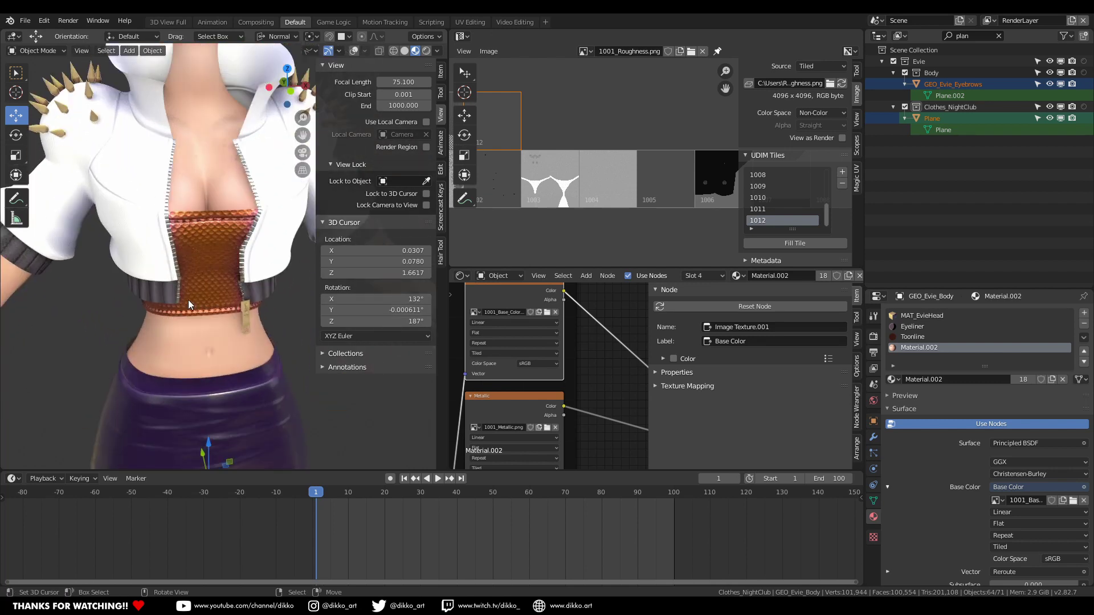
{"action": "middle_click_drag", "start_coordinate": [188, 300], "coordinate": [148, 286]}
{"action": "middle_click_drag", "start_coordinate": [183, 210], "coordinate": [188, 279], "text": "shift"}
{"action": "scroll", "coordinate": [224, 281], "scroll_direction": "down", "scroll_amount": 3}
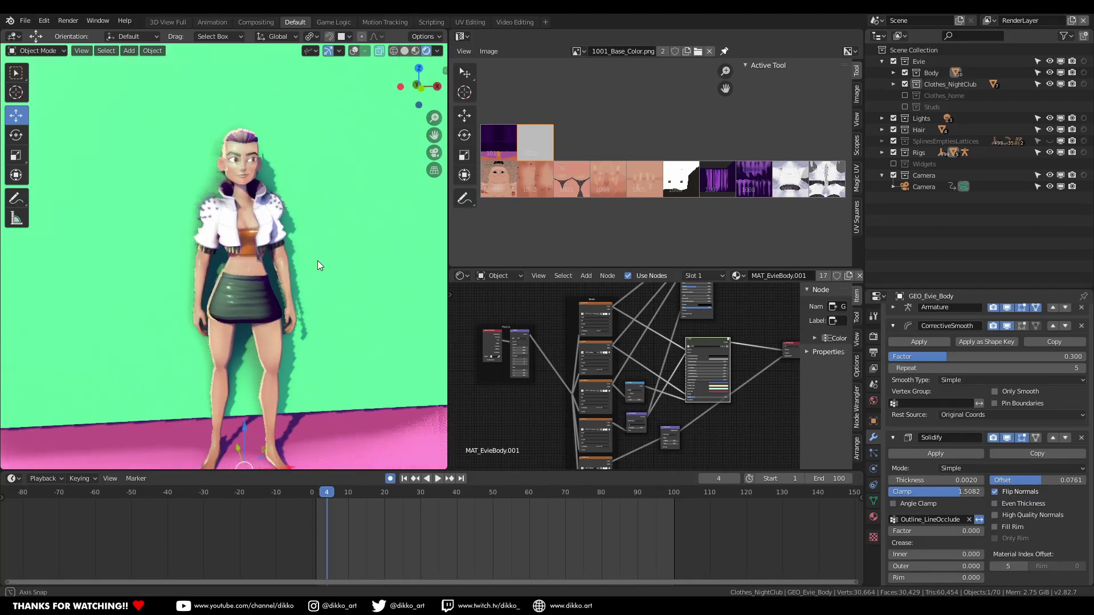
Step: Inspect the finished character in the rendered green-backdrop scene, closing in on the head and jacket
{"action": "middle_click_drag", "start_coordinate": [320, 265], "coordinate": [273, 301]}
{"action": "scroll", "coordinate": [259, 306], "scroll_direction": "up", "scroll_amount": 6}
{"action": "scroll", "coordinate": [573, 203], "scroll_direction": "up", "scroll_amount": 4}
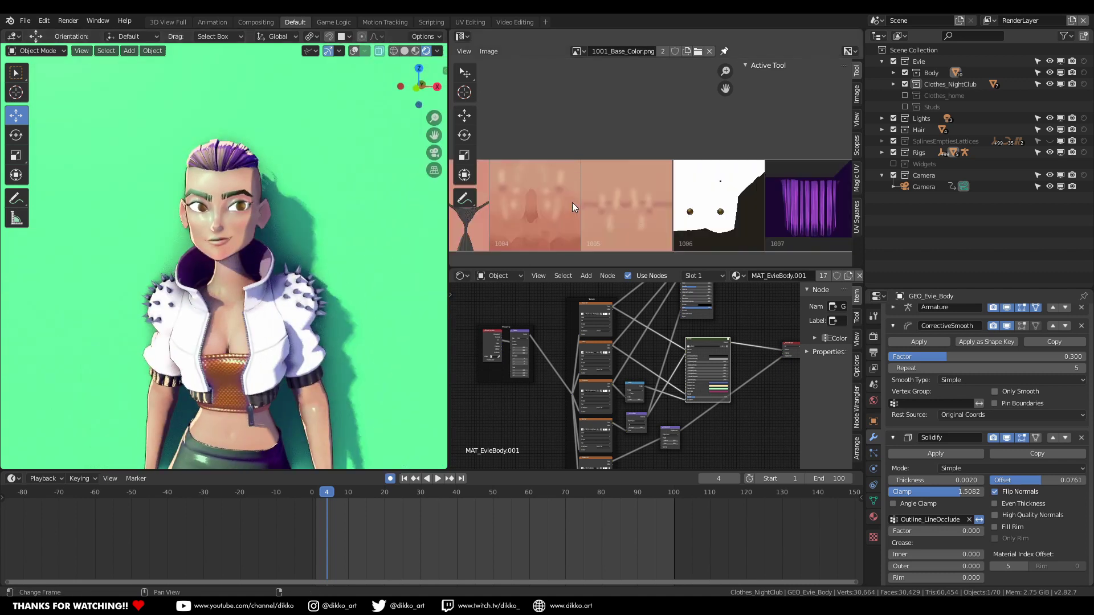
Step: Examine the UDIM tiles of 1001_Base_Color.png, from the face and skin tiles to the clothing tiles, and compare them with the rendered outfit
{"action": "middle_click_drag", "start_coordinate": [653, 196], "coordinate": [852, 204]}
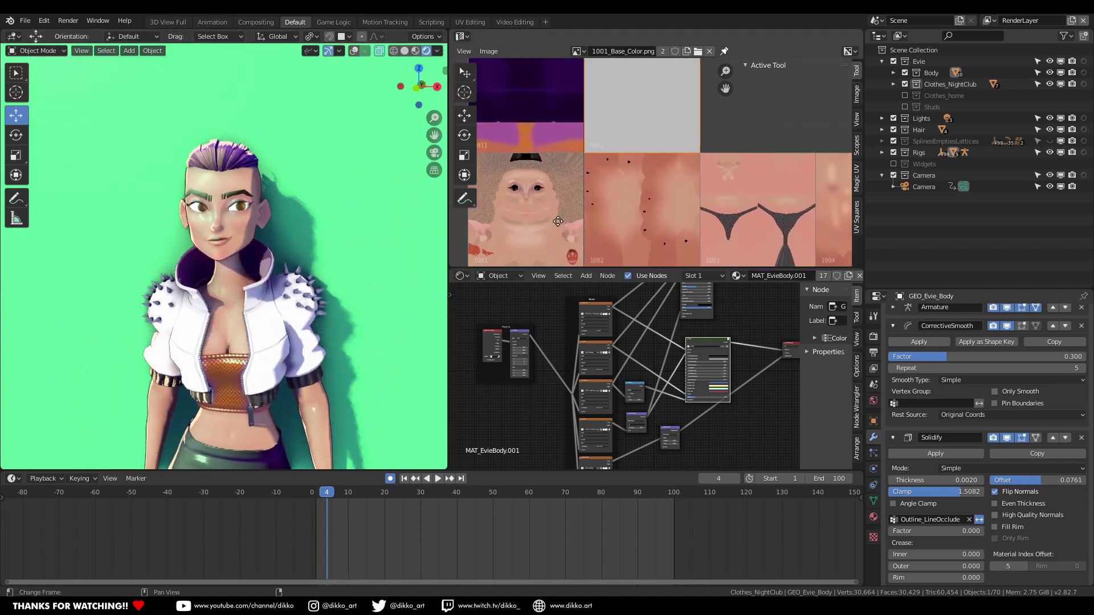
{"action": "middle_click_drag", "start_coordinate": [558, 221], "coordinate": [668, 168]}
{"action": "scroll", "coordinate": [622, 151], "scroll_direction": "up", "scroll_amount": 2}
{"action": "scroll", "coordinate": [623, 153], "scroll_direction": "down", "scroll_amount": 1}
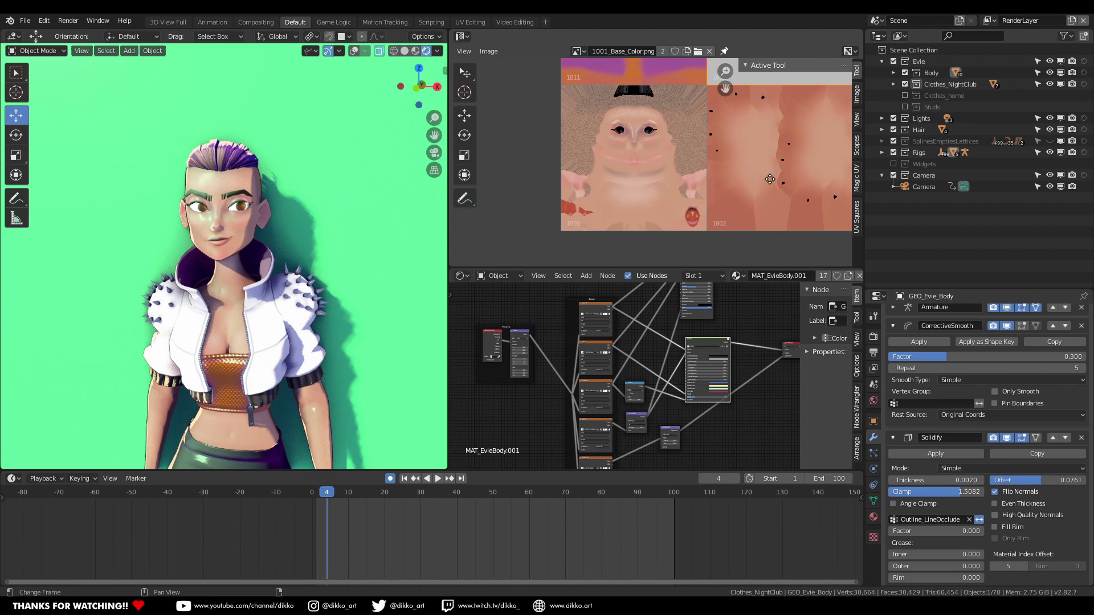
{"action": "middle_click_drag", "start_coordinate": [770, 180], "coordinate": [690, 187]}
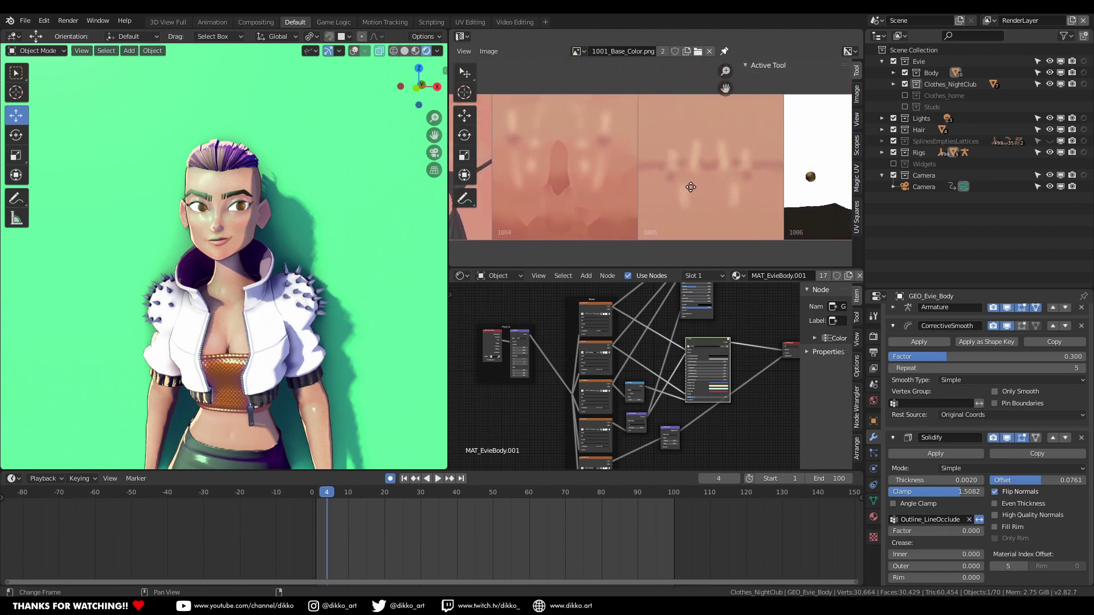
{"action": "middle_click_drag", "start_coordinate": [551, 182], "coordinate": [826, 185]}
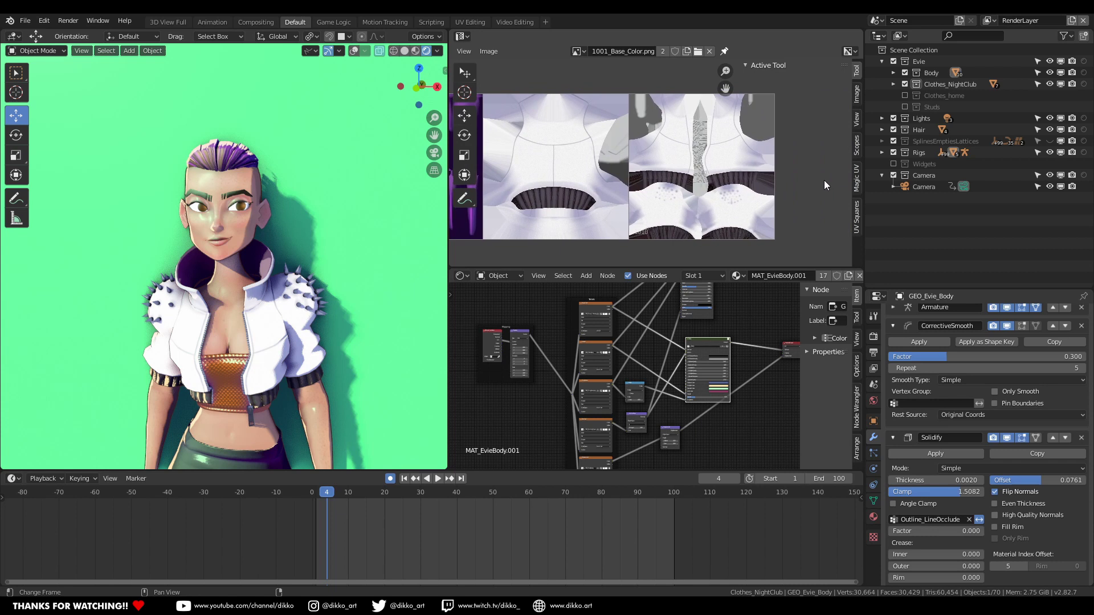
{"action": "scroll", "coordinate": [729, 155], "scroll_direction": "down", "scroll_amount": 1}
{"action": "middle_click_drag", "start_coordinate": [724, 149], "coordinate": [583, 269]}
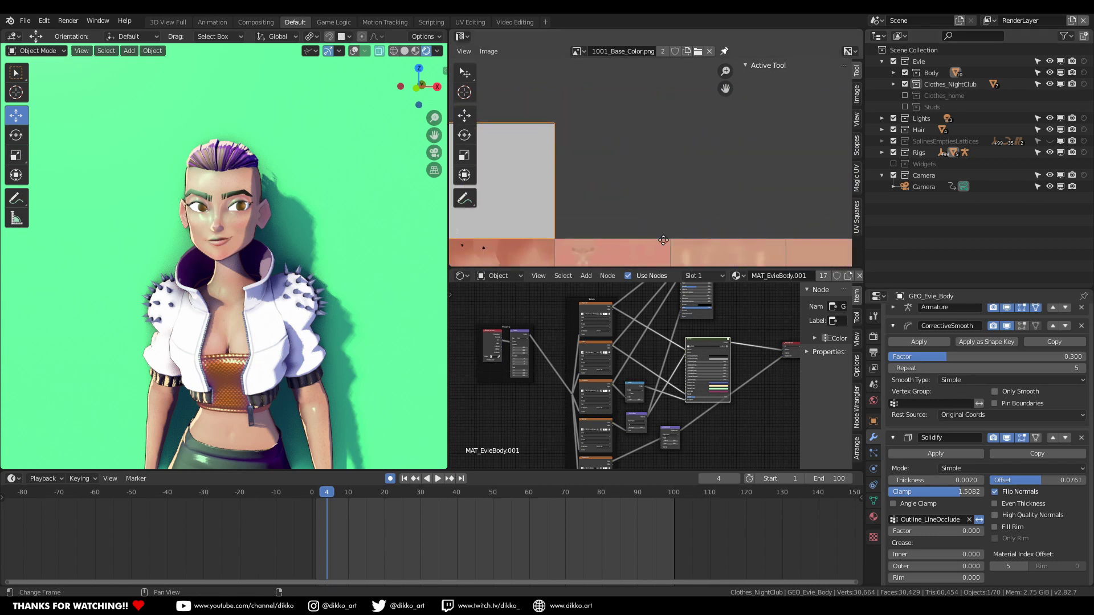
{"action": "middle_click_drag", "start_coordinate": [663, 239], "coordinate": [526, 220]}
{"action": "scroll", "coordinate": [657, 186], "scroll_direction": "up", "scroll_amount": 2}
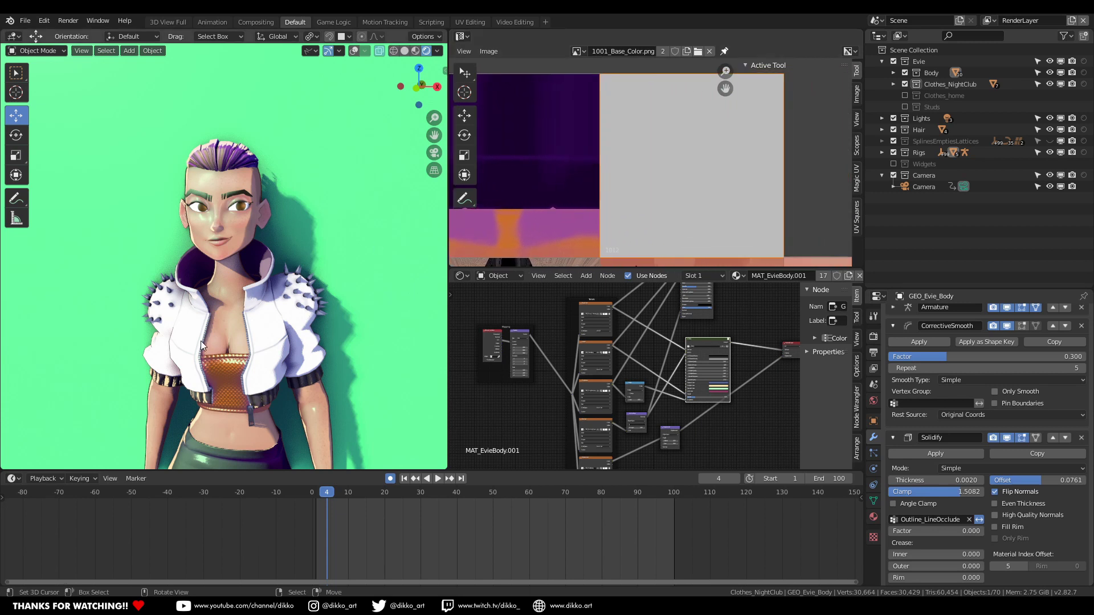
{"action": "middle_click_drag", "start_coordinate": [200, 346], "coordinate": [193, 276]}
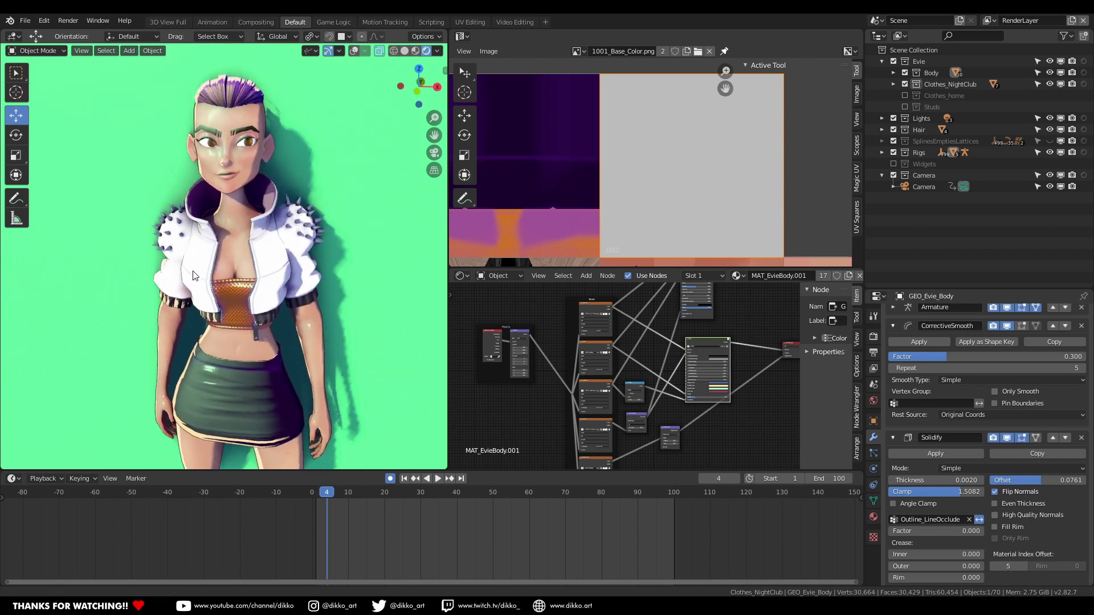